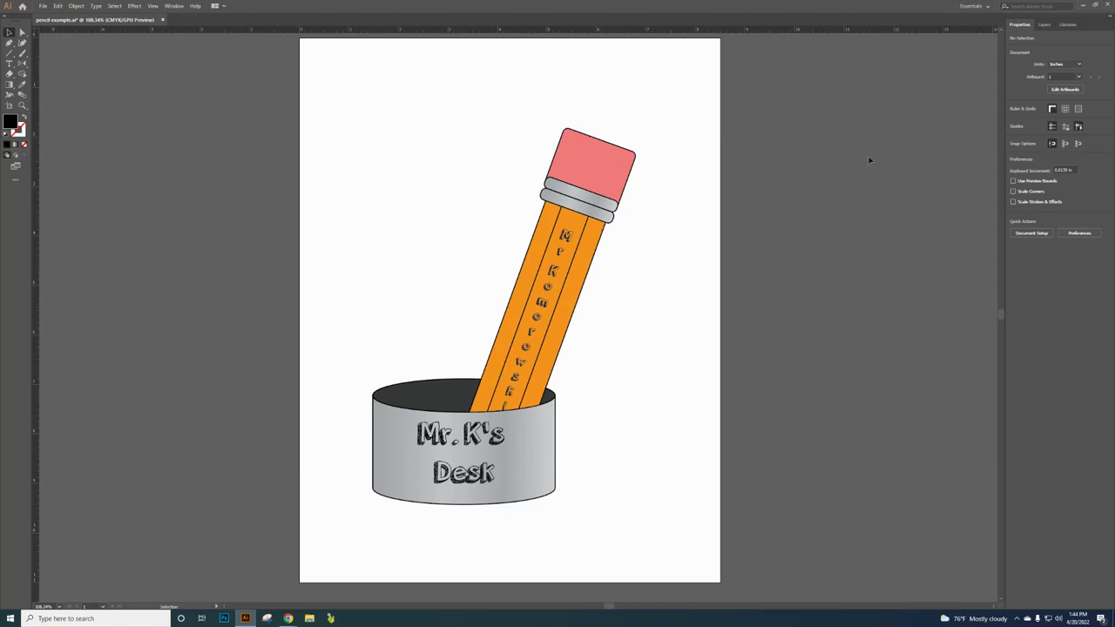
Apply the Essentials Classic workspace and collapse the Layers panel
left_click(971, 7)
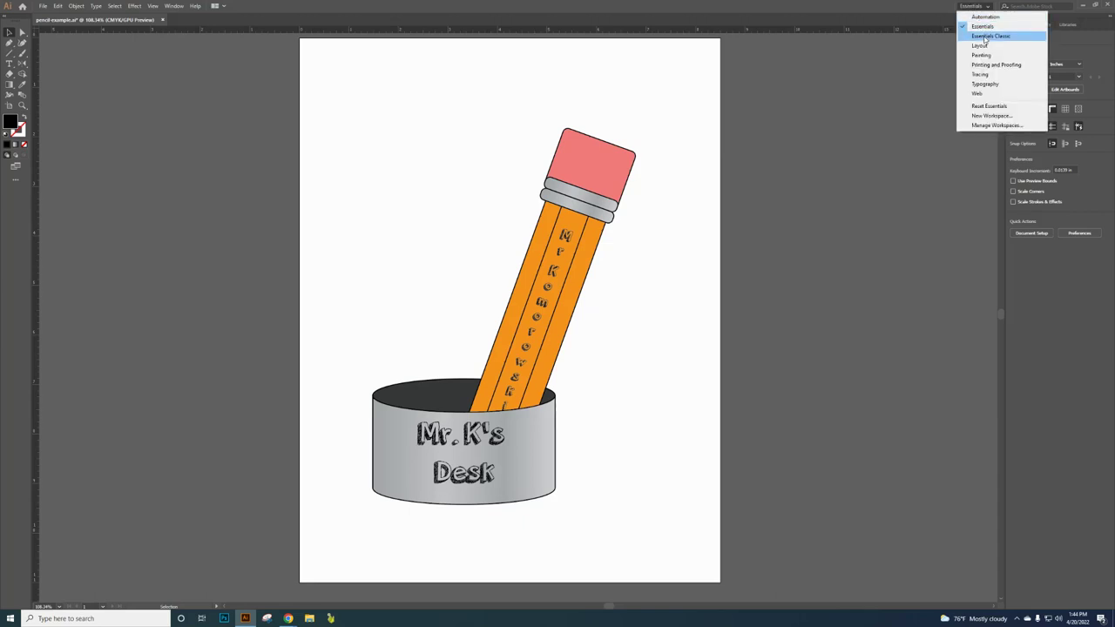
left_click(985, 37)
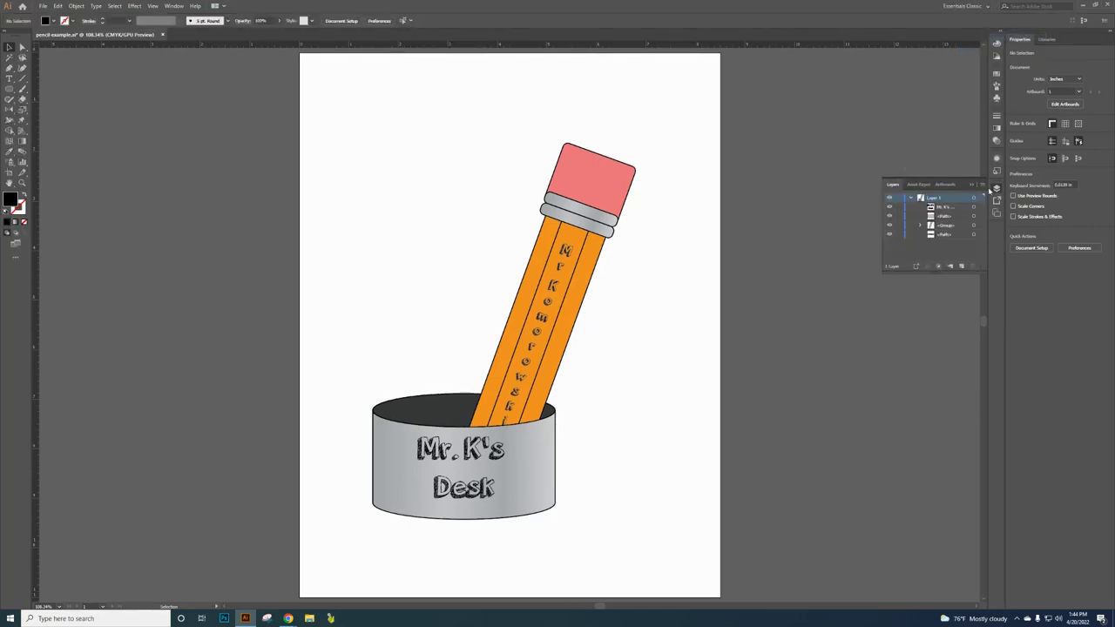
left_click(890, 185)
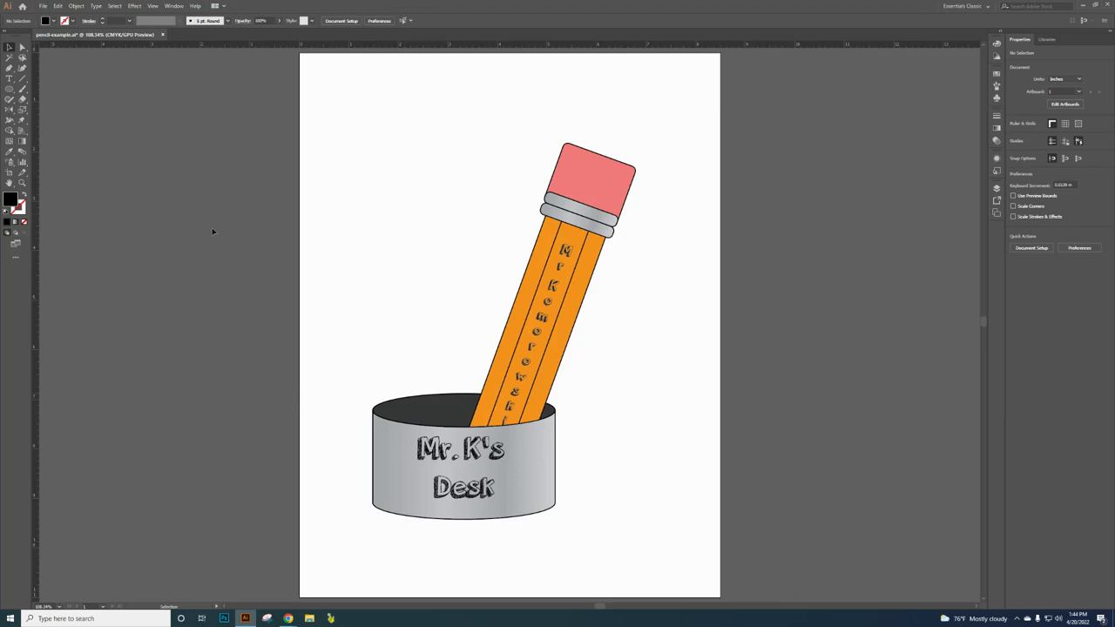
Look through the View menu and close it without changing anything
left_click(153, 6)
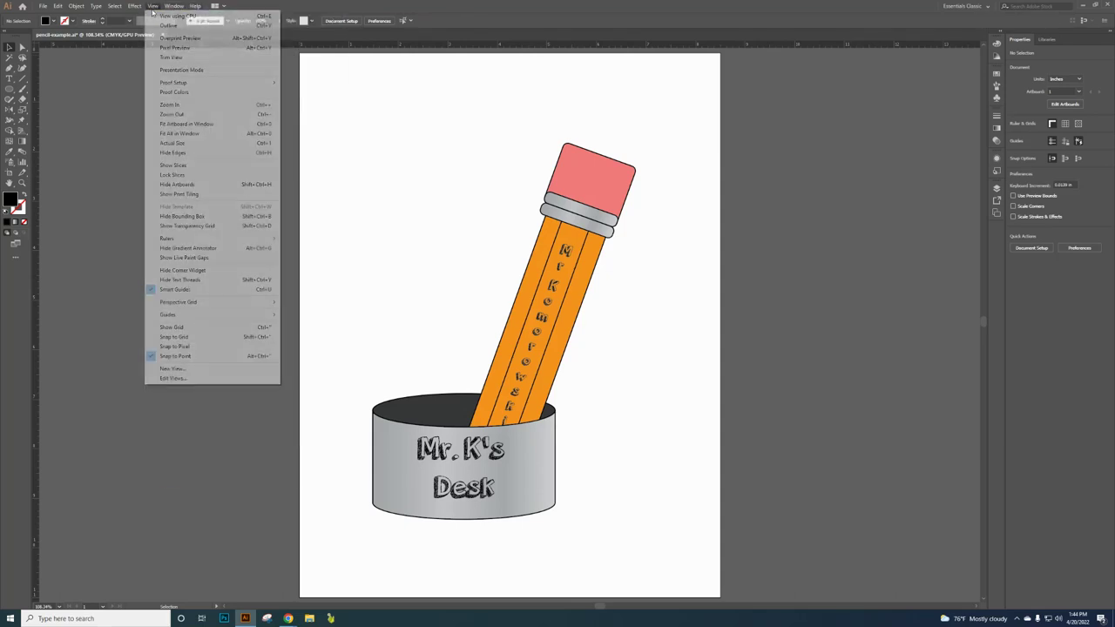
left_click(152, 6)
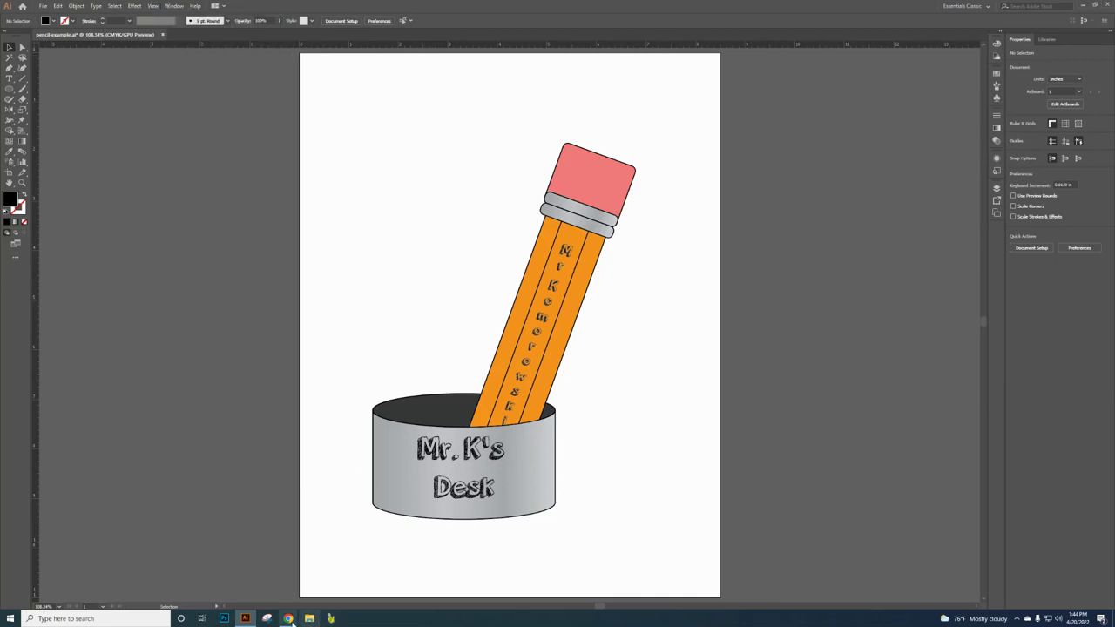
mouse_move(288, 619)
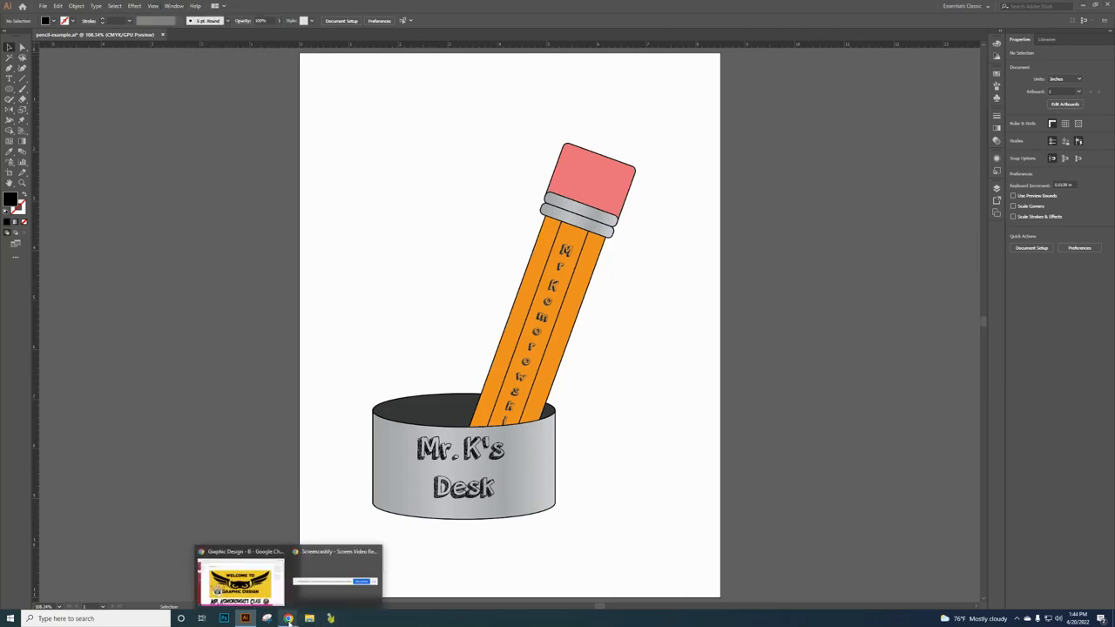
Open the Pencil in a Can assignment from the Canvas course Modules
left_click(234, 589)
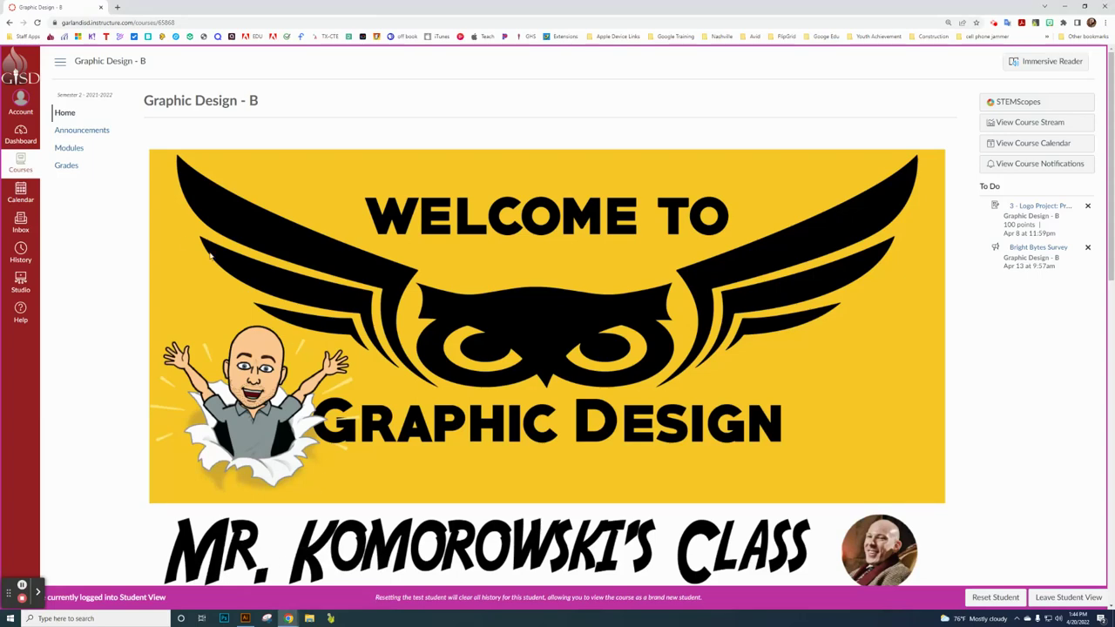
left_click(69, 148)
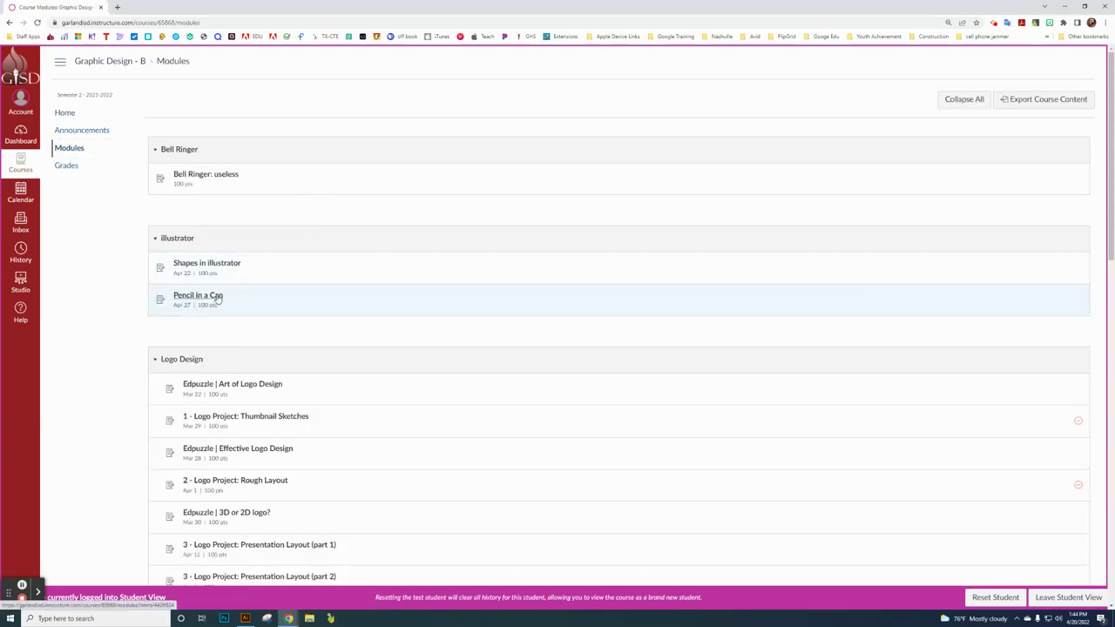
left_click(216, 297)
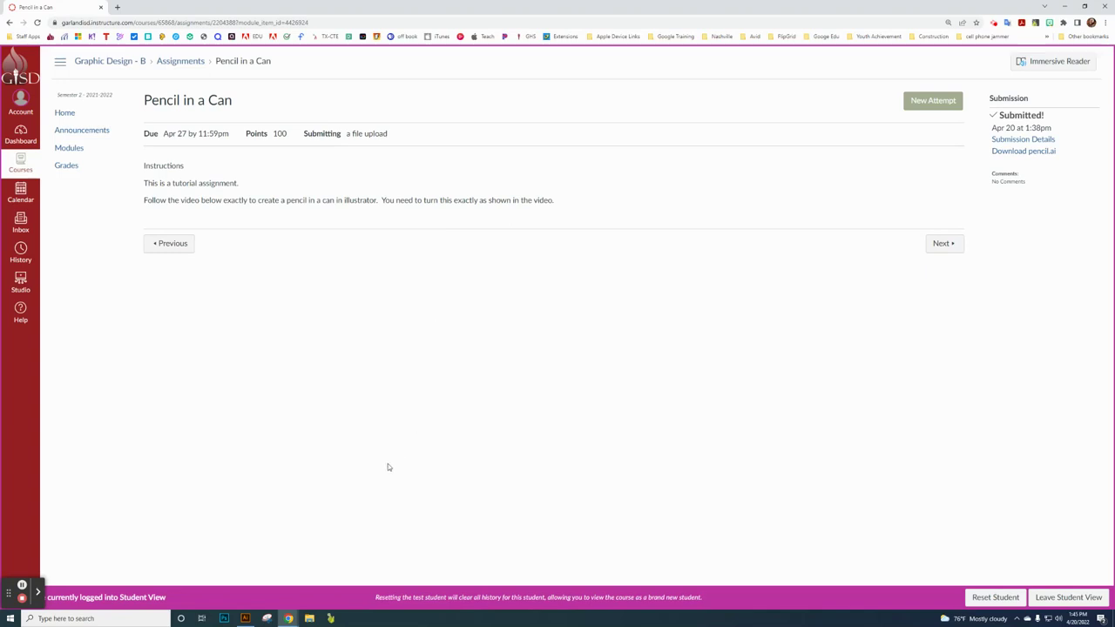
left_click(245, 617)
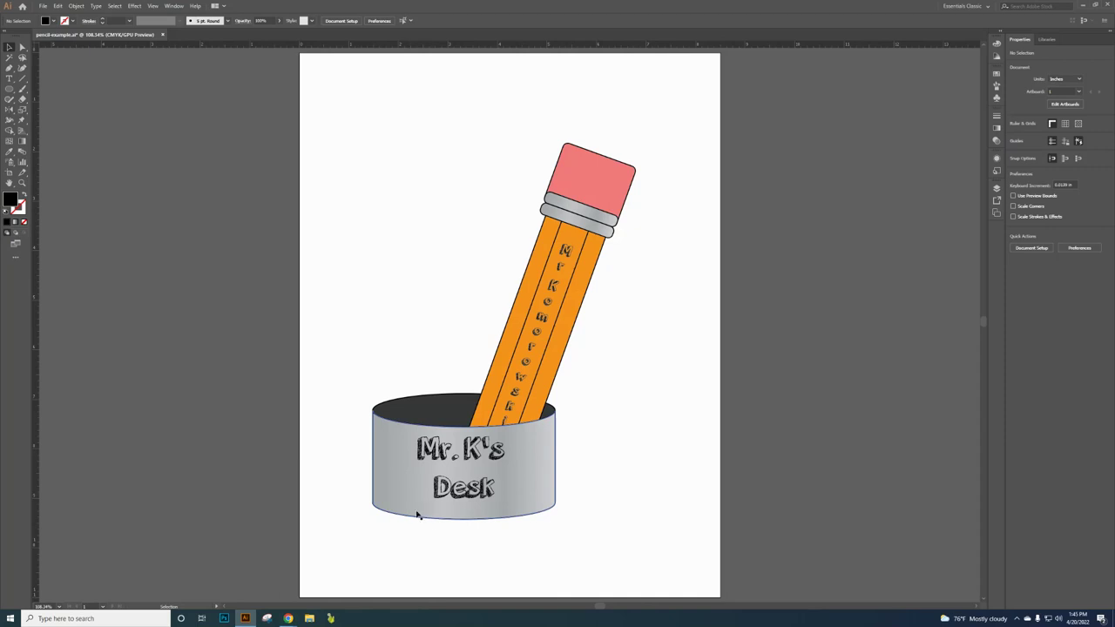
mouse_move(284, 622)
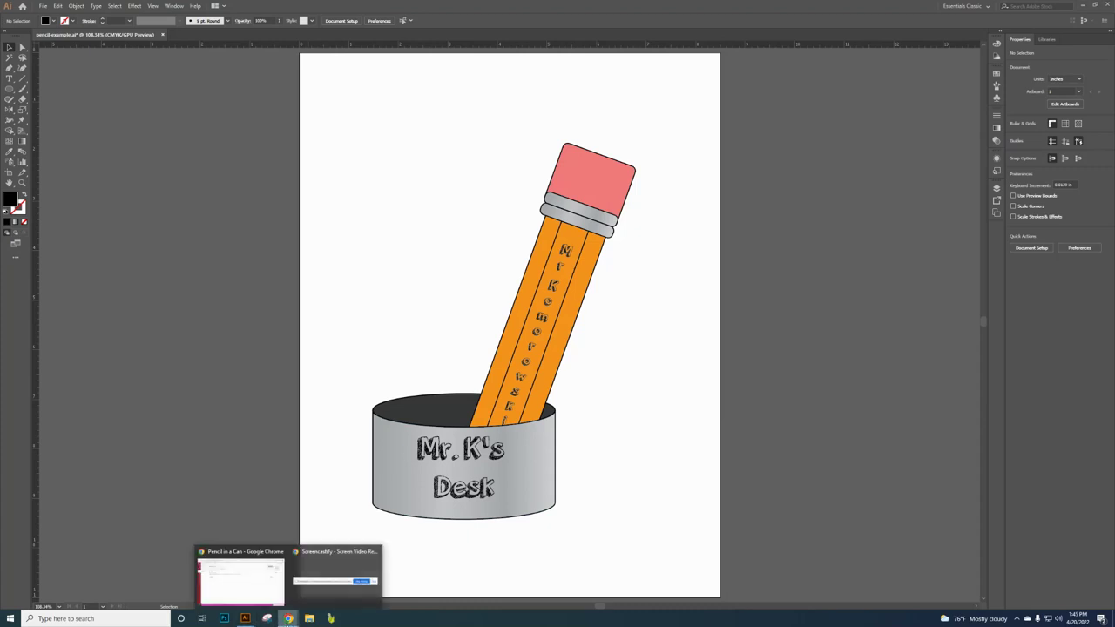
left_click(234, 580)
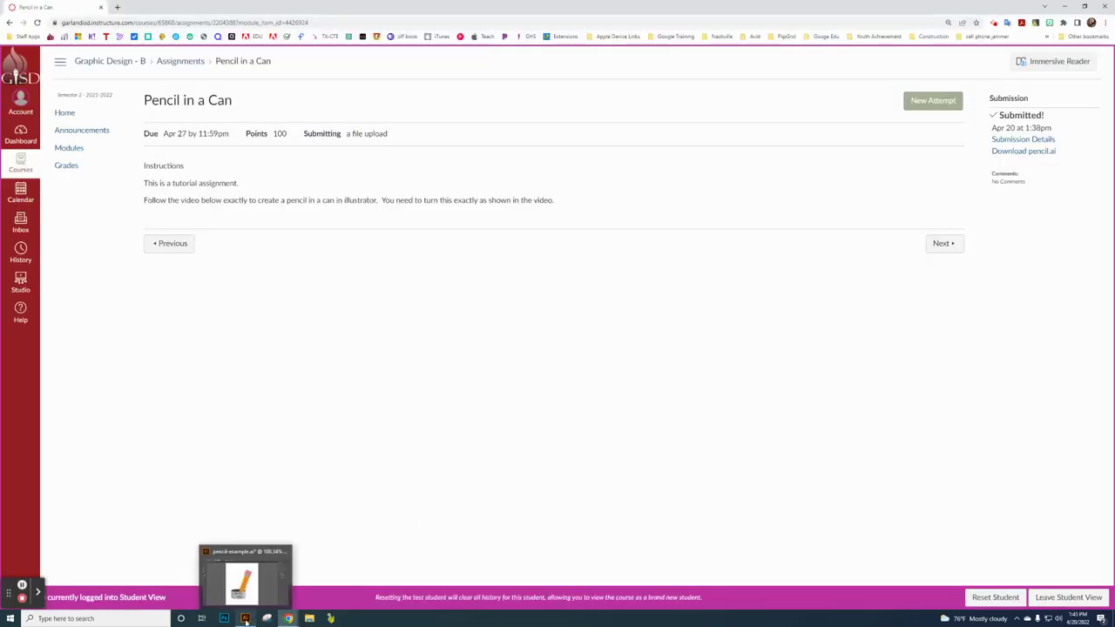
Launch Adobe Illustrator 2019 from the Start menu and maximize its window
left_click(10, 619)
scroll(61, 566, "down", 2)
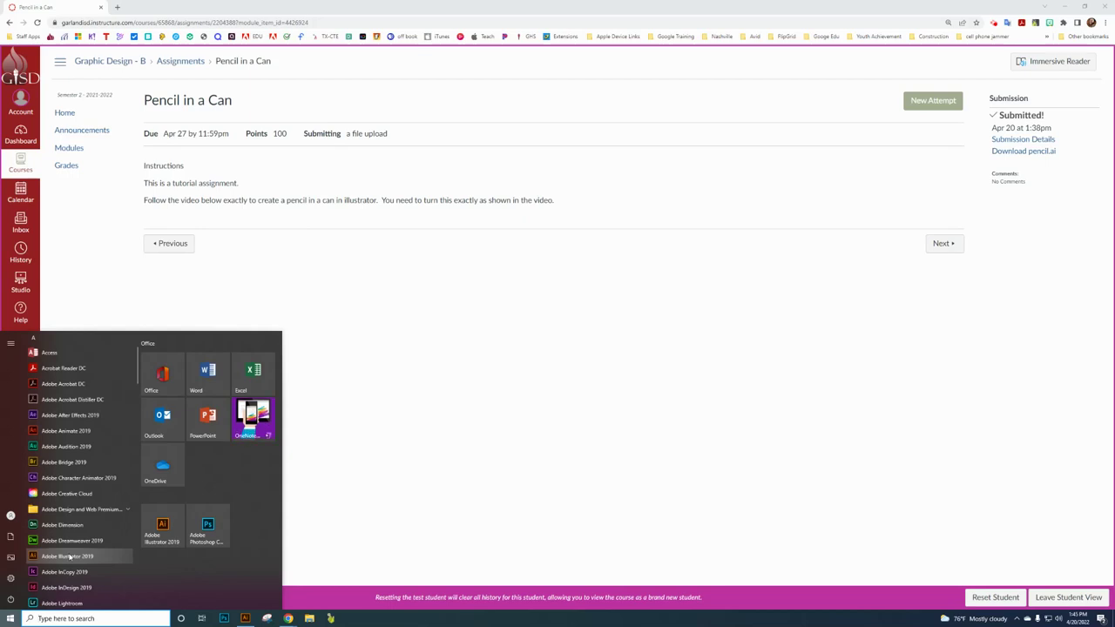
left_click(70, 556)
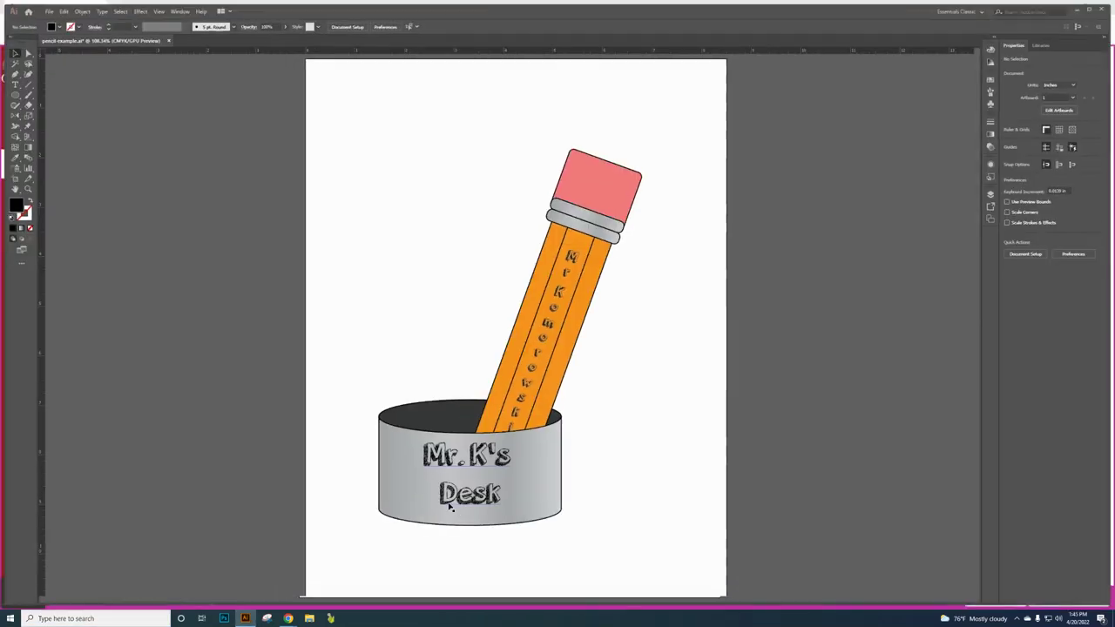
left_click(1089, 9)
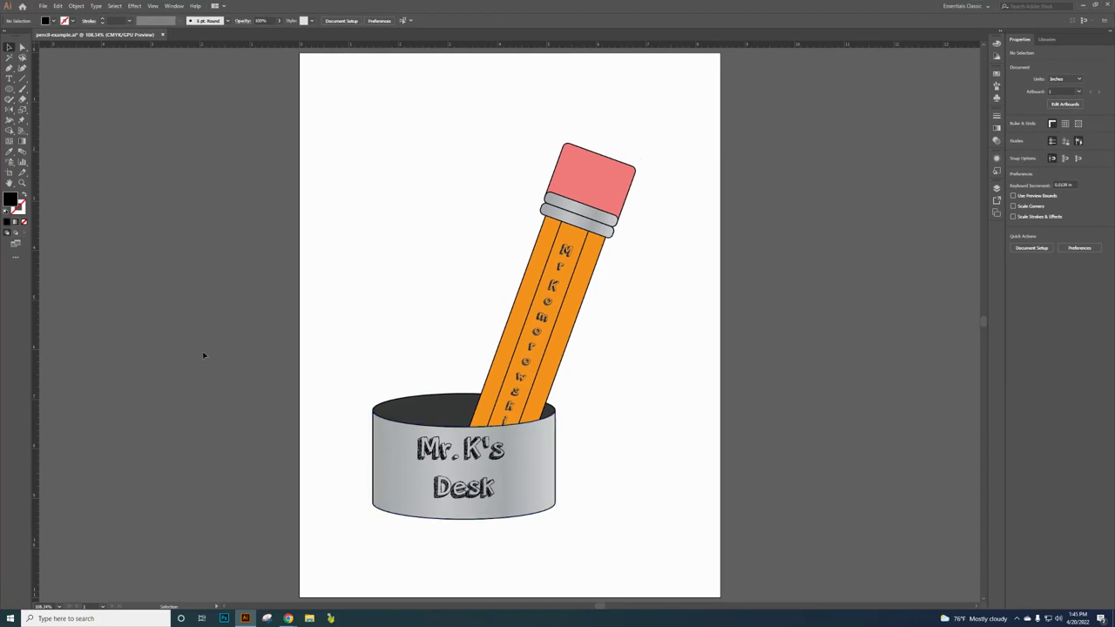
Create a new Letter-size print document named 'pencil' using Inches
left_click(42, 6)
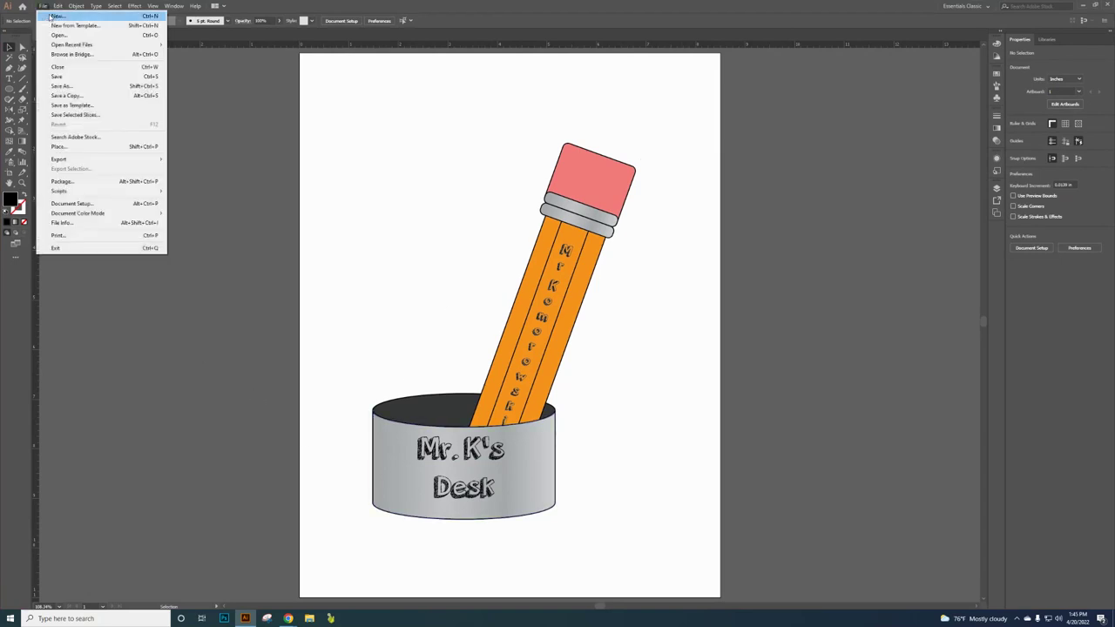
left_click(51, 13)
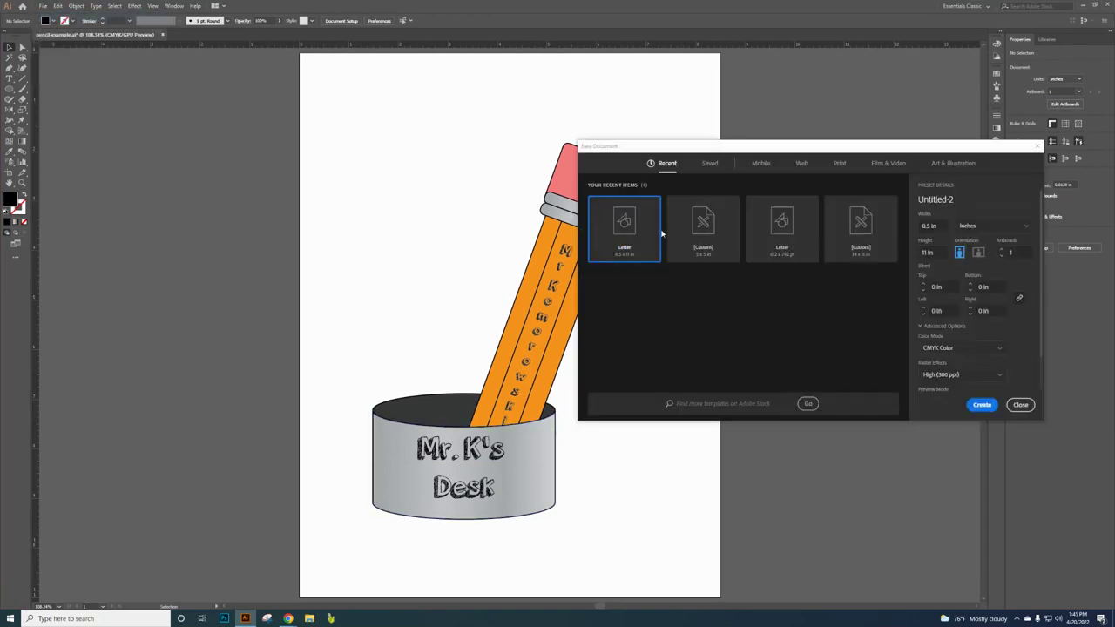
left_click(839, 164)
left_click(958, 199)
type("pencil")
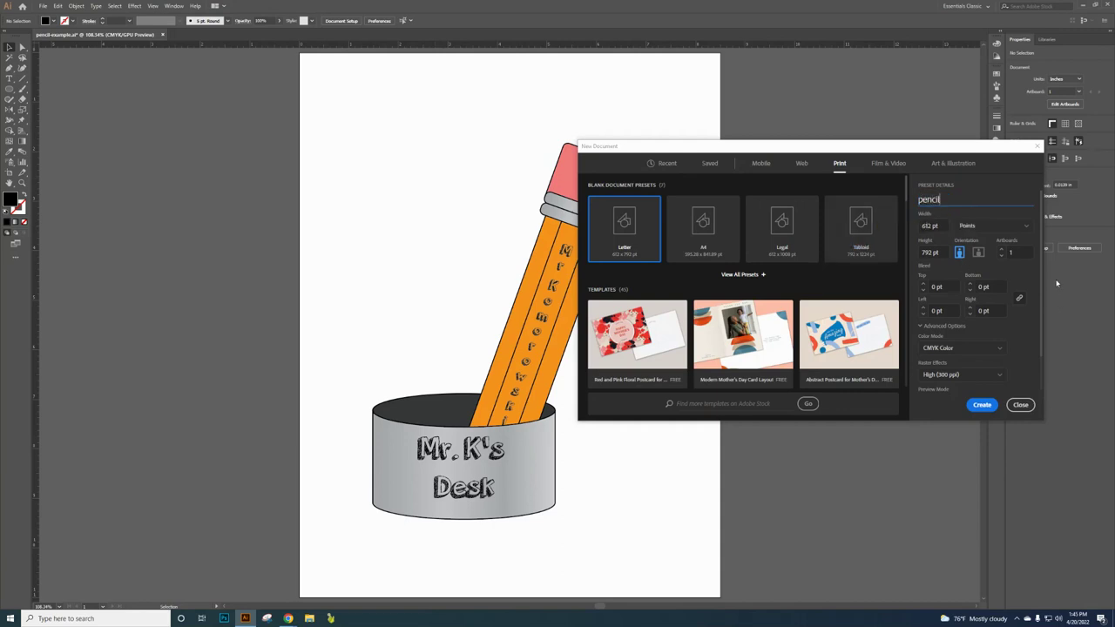
left_click(974, 227)
left_click(987, 271)
left_click(982, 406)
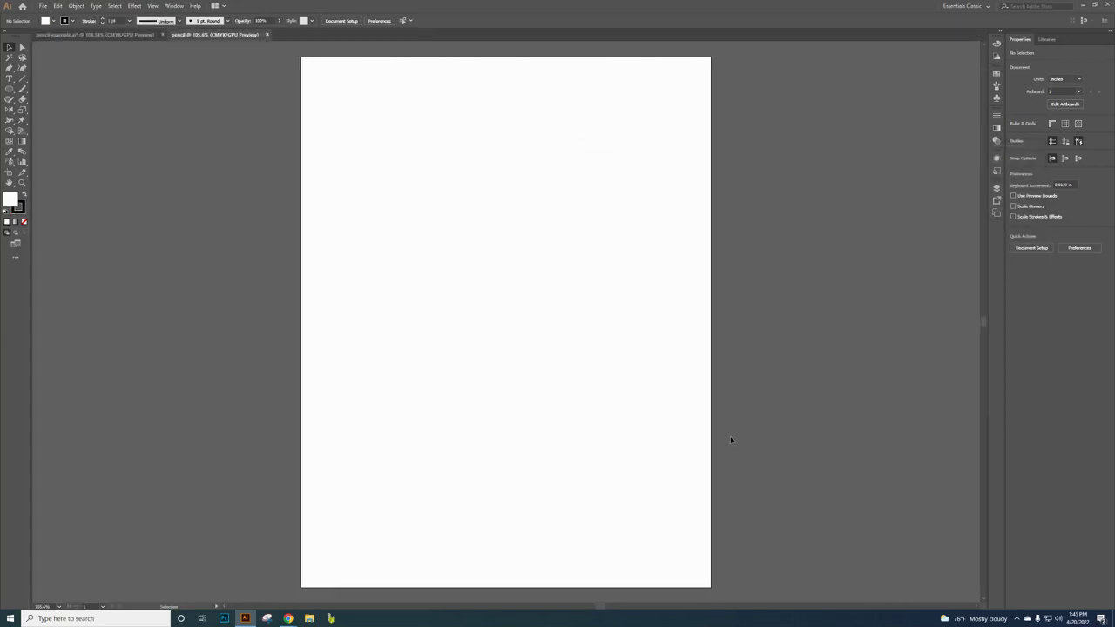
Pick the Rectangle tool and draw a trial rectangle, then delete it
left_click(9, 89)
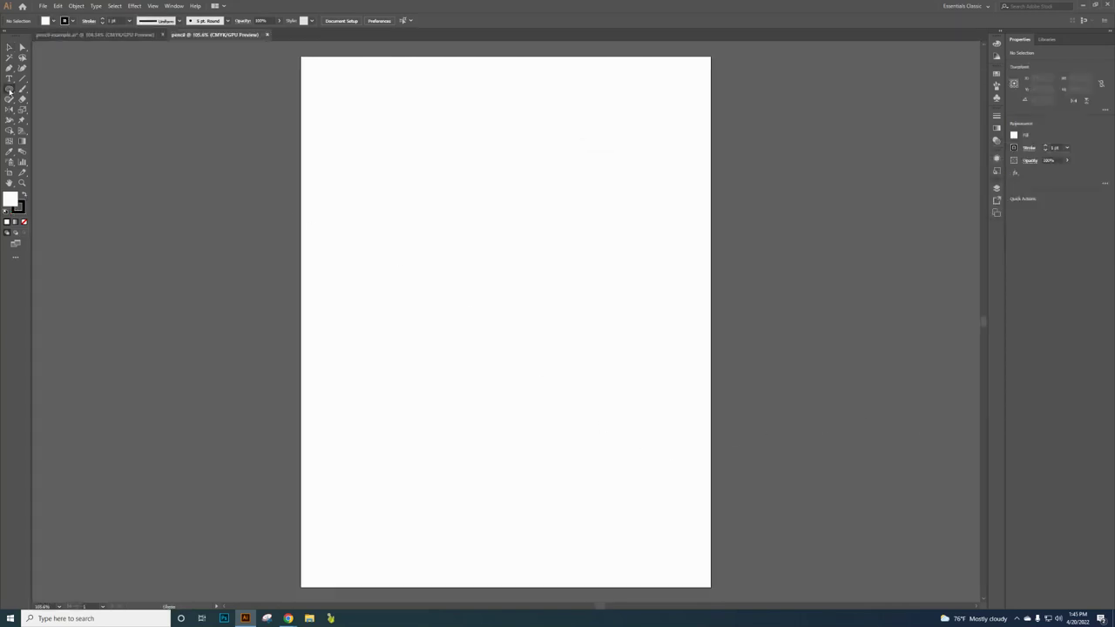
left_click(54, 91)
left_click_drag(405, 168, 608, 392)
key("Delete")
Create a 0.9972 × 4 in body rectangle with a narrower rectangle down its middle
left_click(488, 275)
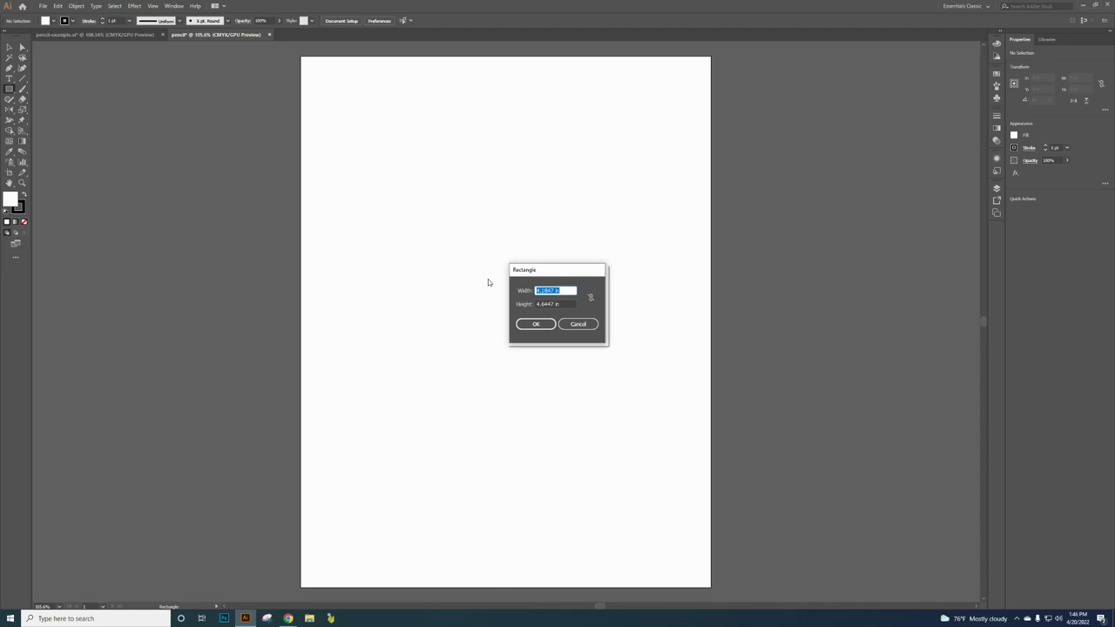
type("3.9972")
left_click(562, 303)
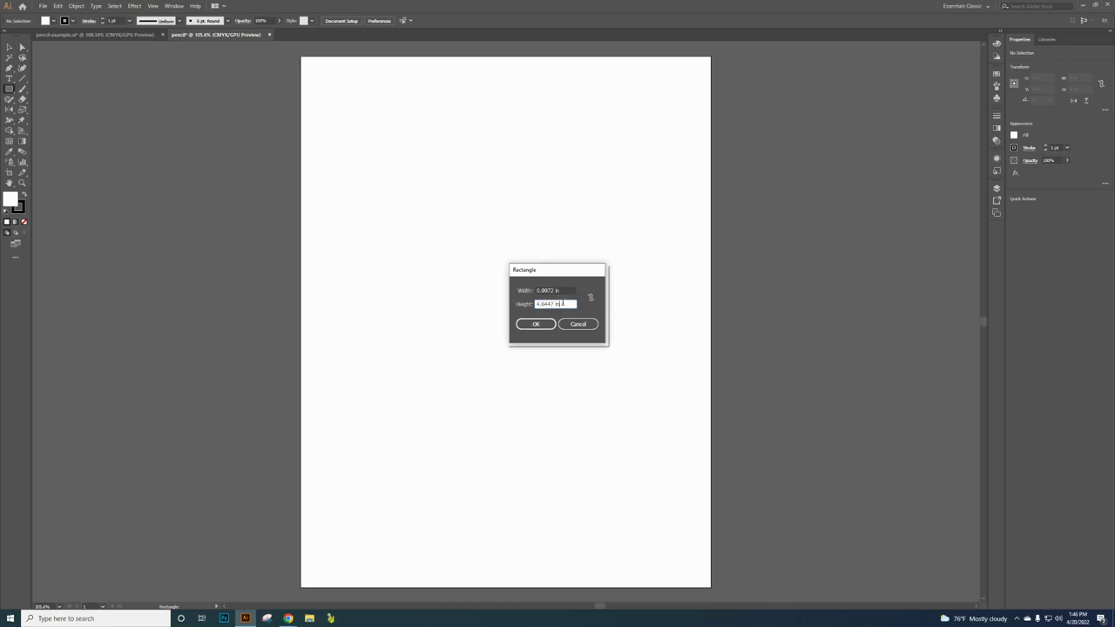
key("BackSpace")
type("4.0598")
key("Return")
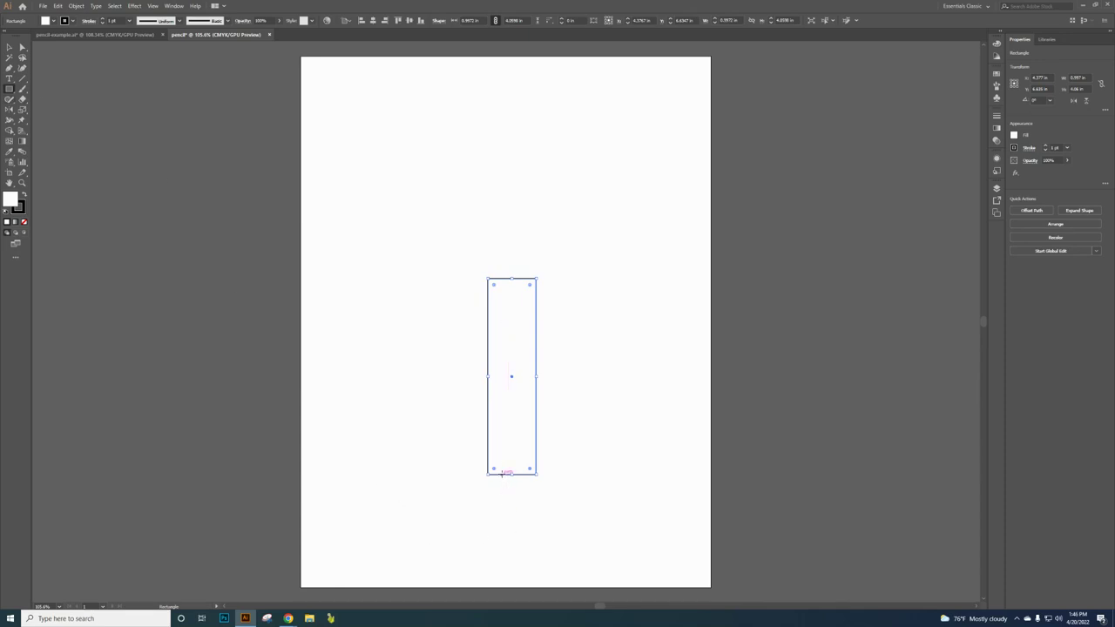
mouse_move(502, 474)
left_mouse_down()
mouse_move(521, 445)
mouse_move(534, 277)
mouse_move(523, 278)
left_mouse_up()
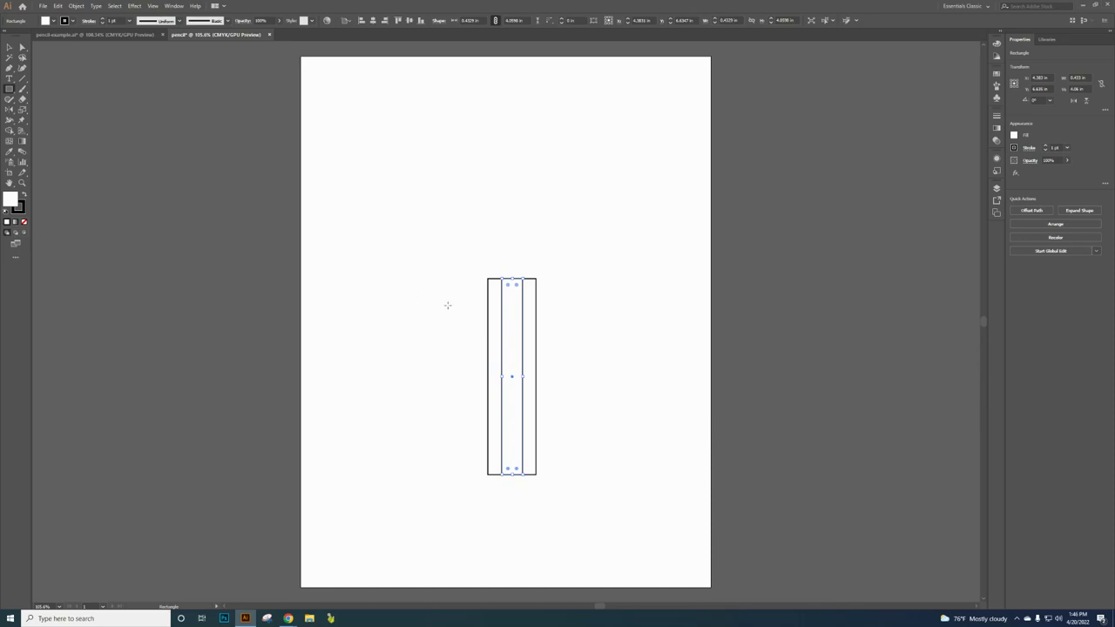
left_click(11, 90)
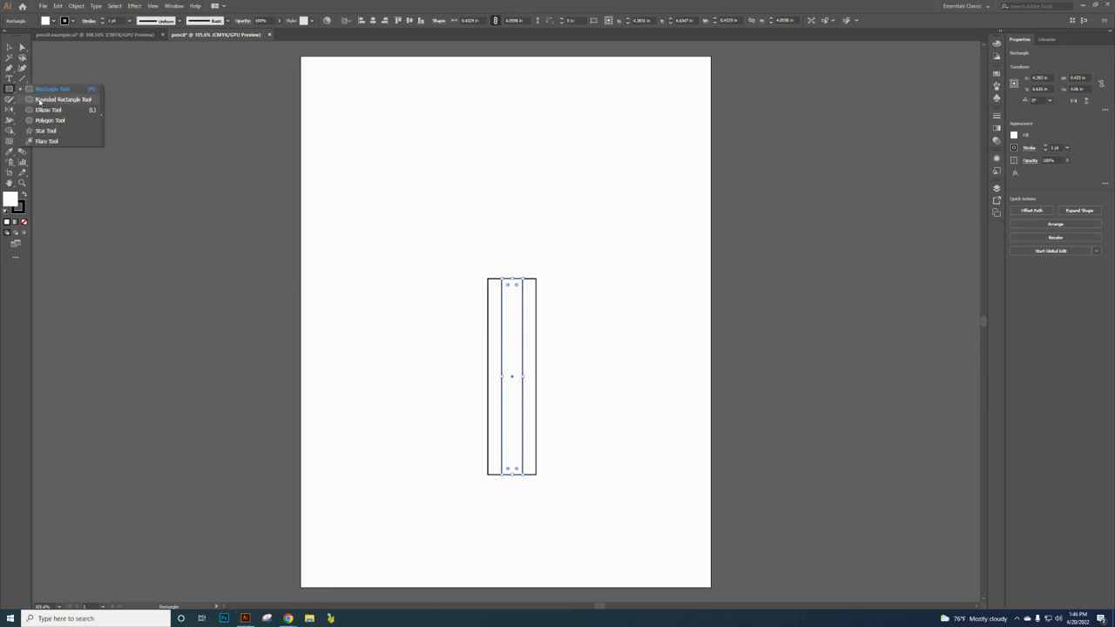
Create a 1.2 × 1 in rounded rectangle with 0.1 in corners
left_click(52, 99)
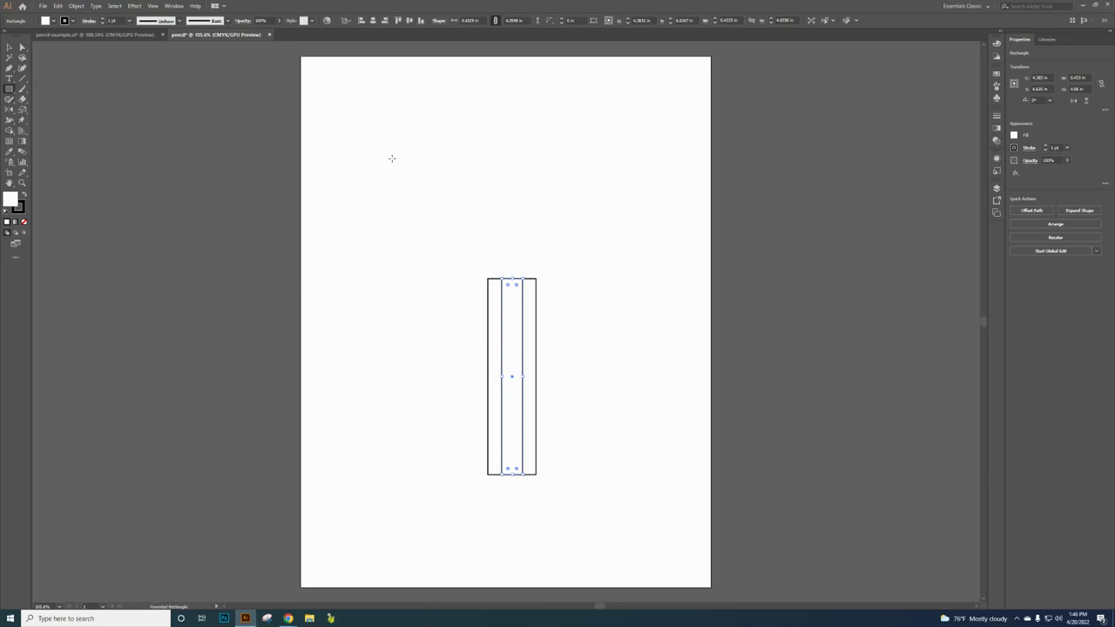
left_click_drag(376, 105, 508, 187)
key("Delete")
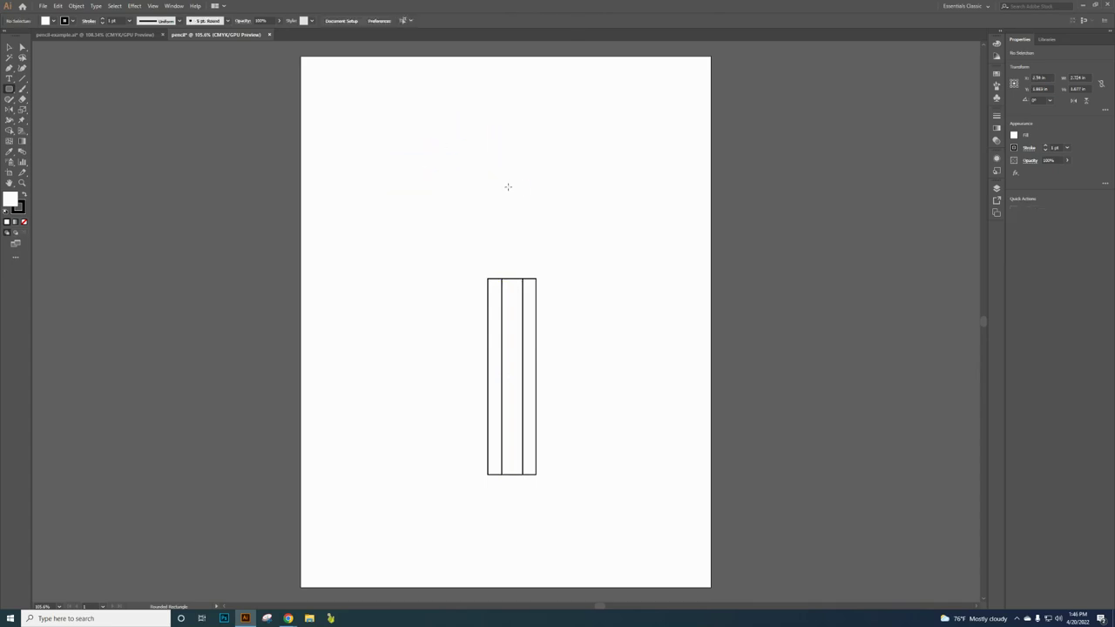
left_click(465, 170)
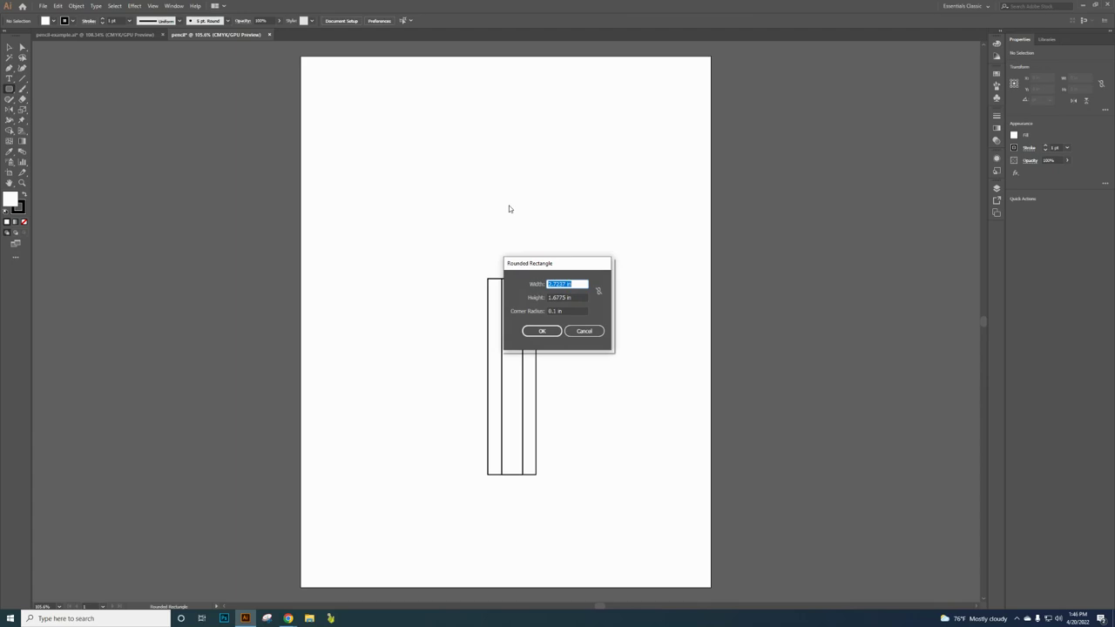
type("1.2")
key("Tab")
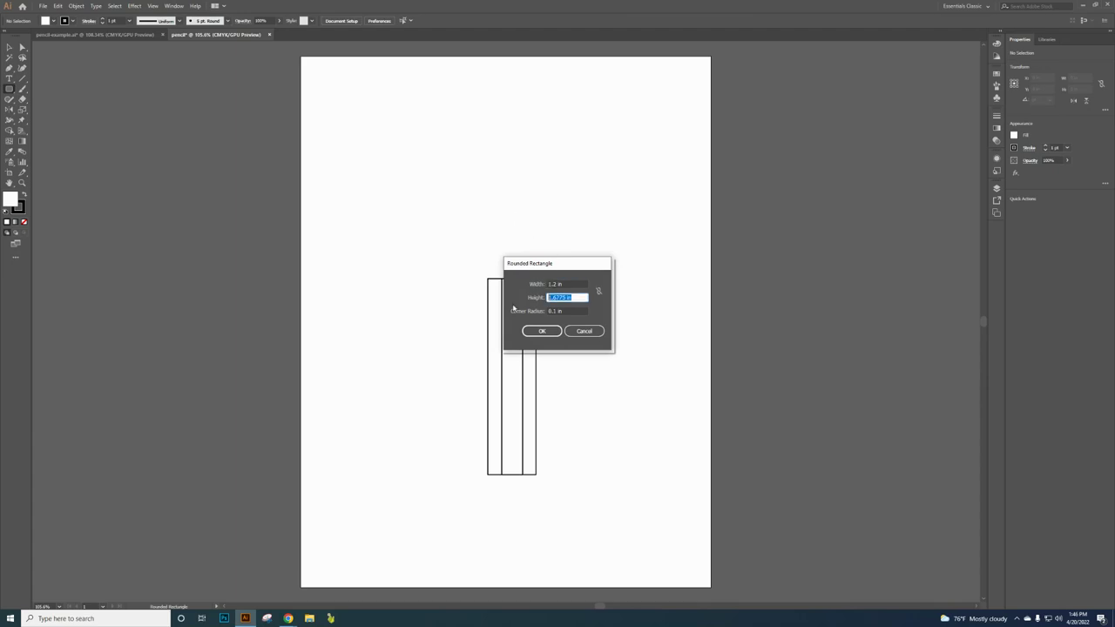
key("BackSpace")
key("Tab")
type("0")
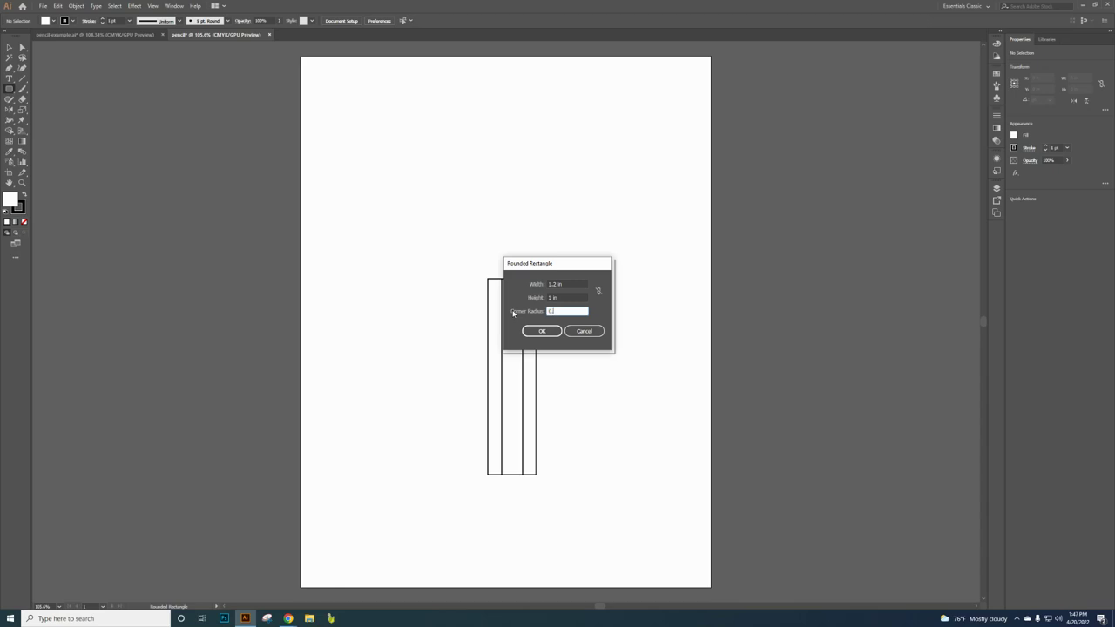
type(".1")
left_click(541, 331)
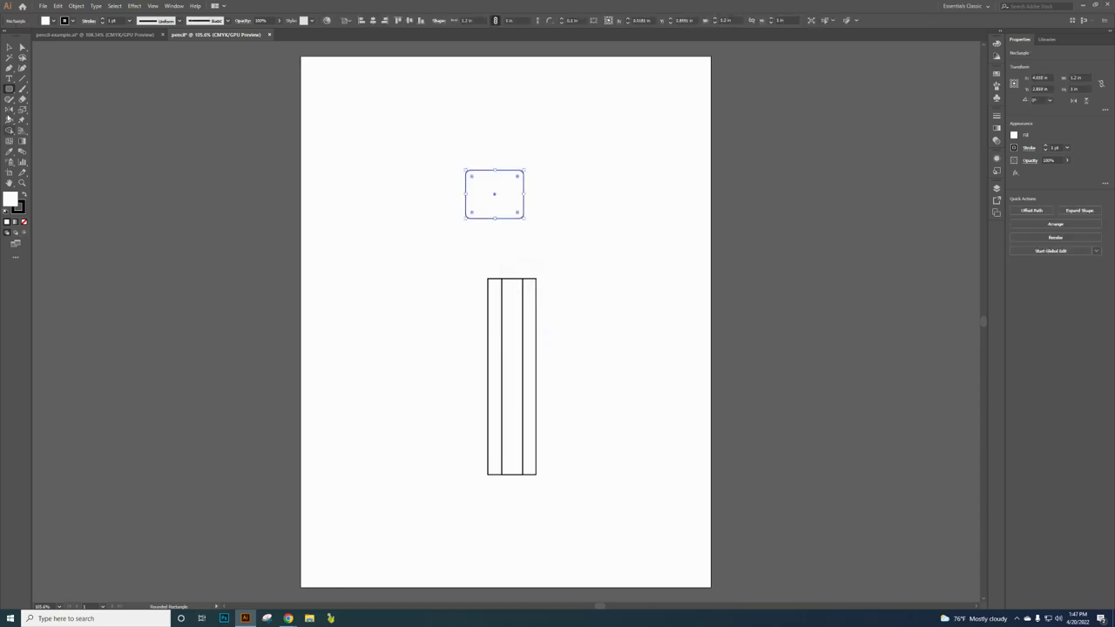
Move the rounded rectangle onto the top of the pencil body as the eraser
left_click(8, 49)
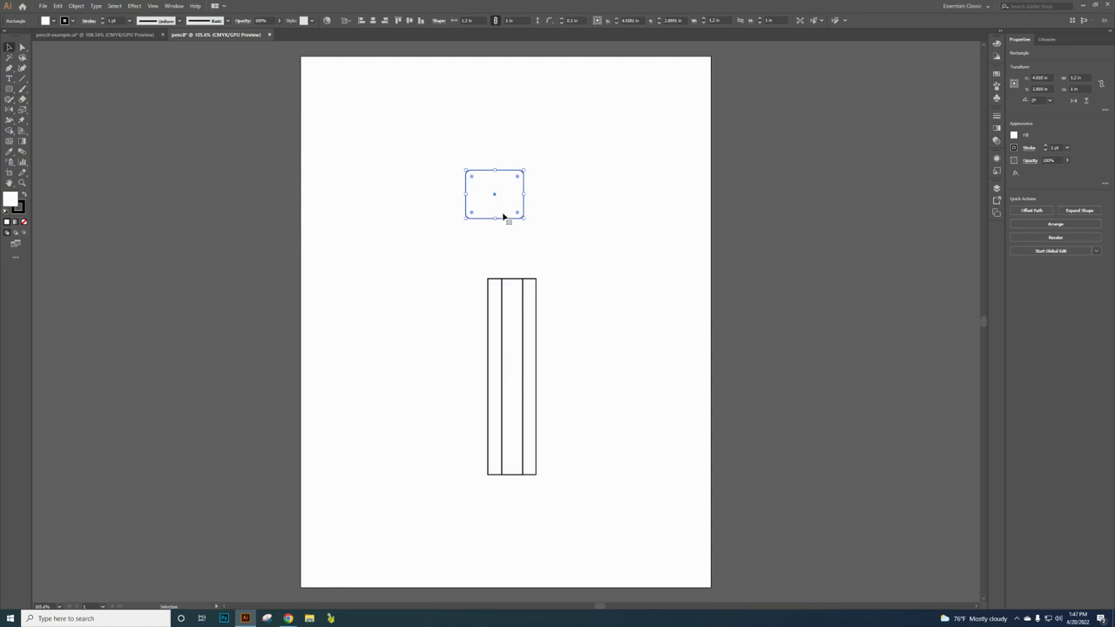
left_click_drag(482, 222, 501, 282)
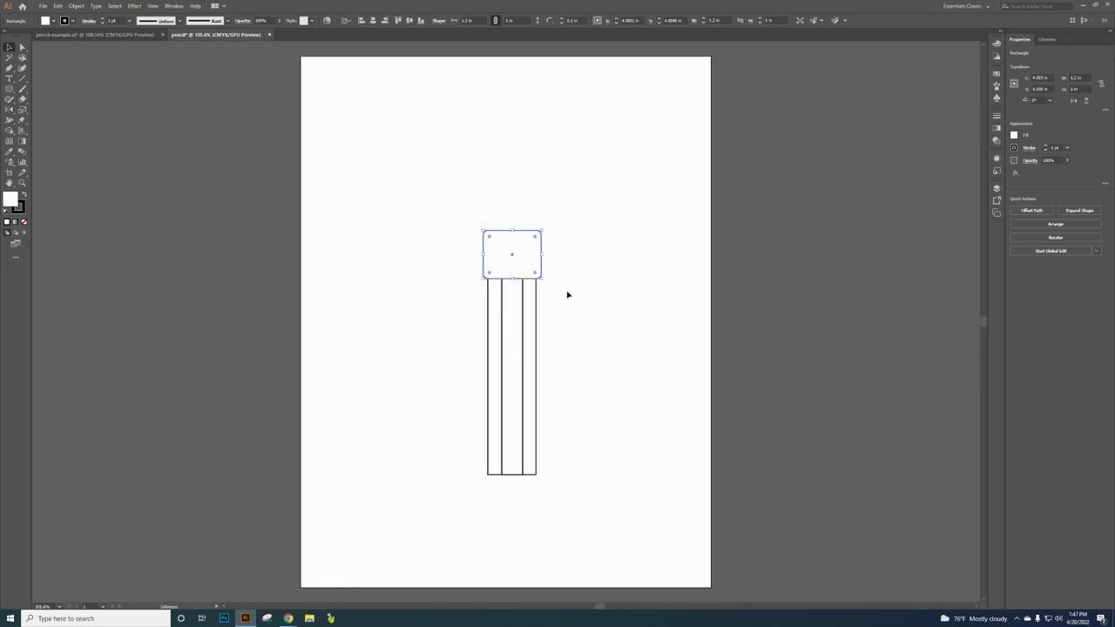
left_click(430, 222)
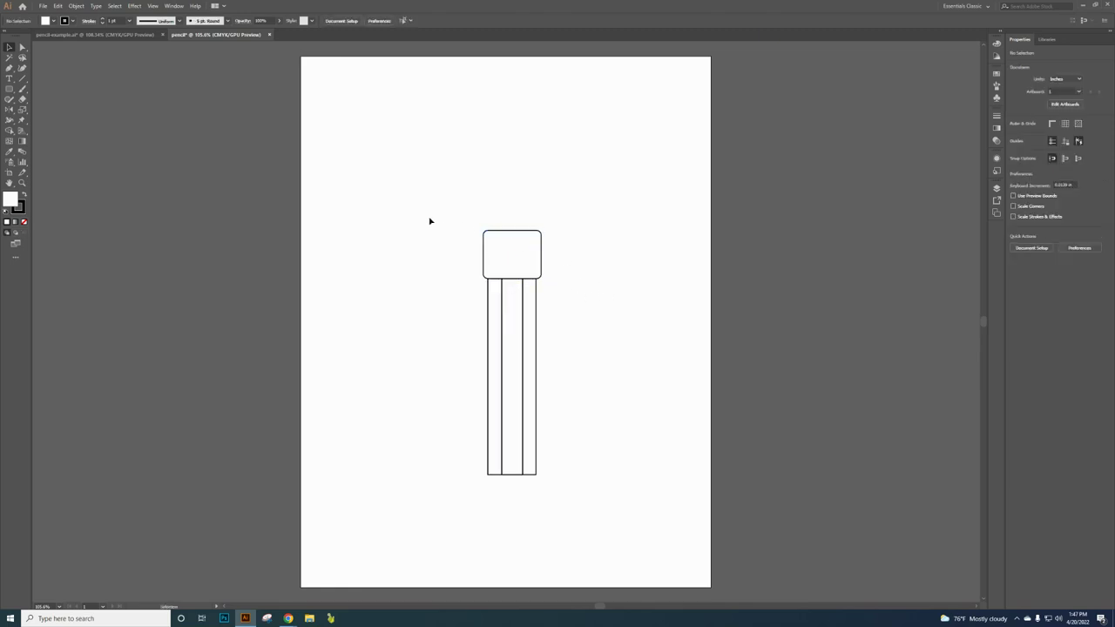
left_click(10, 89)
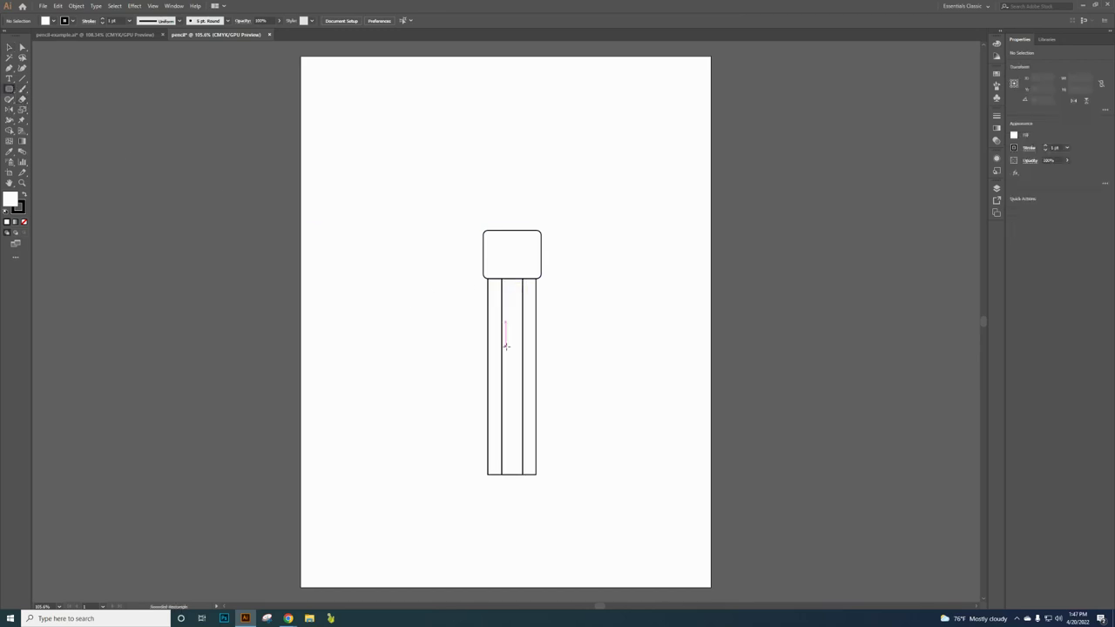
Draw a wide rounded pill band and place it at the eraser's bottom edge
scroll(526, 267, "up", 4)
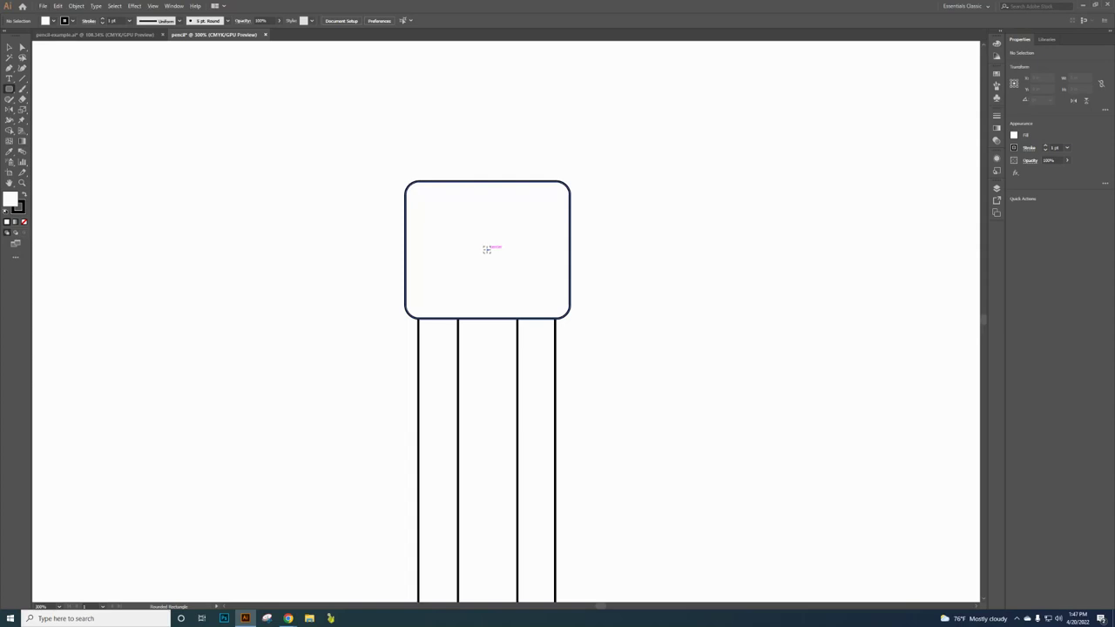
left_click_drag(487, 250, 571, 261)
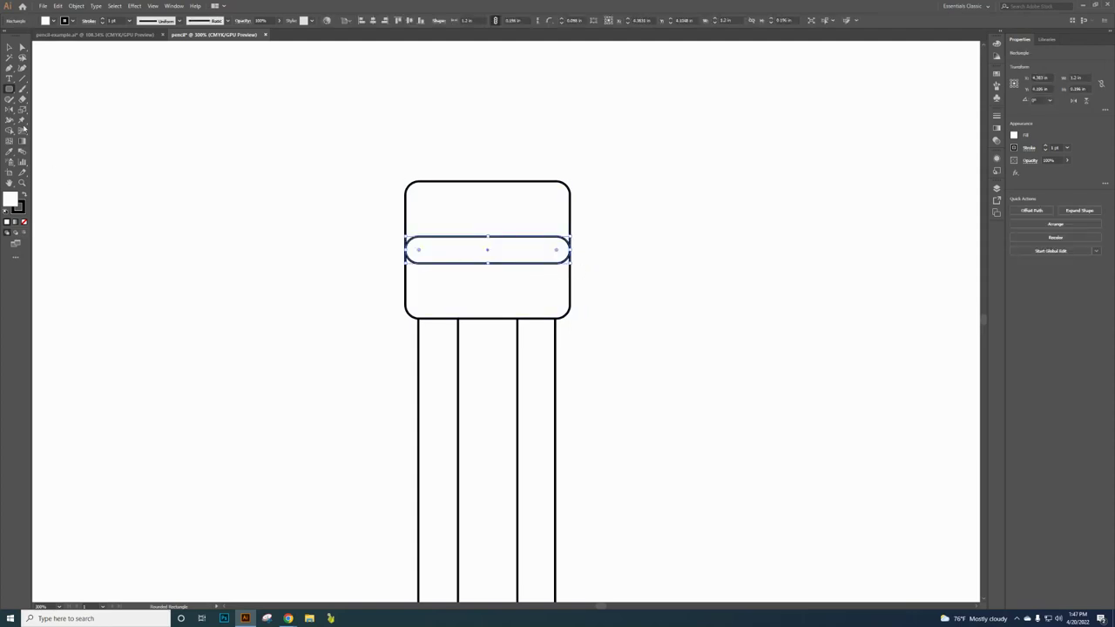
left_click(9, 48)
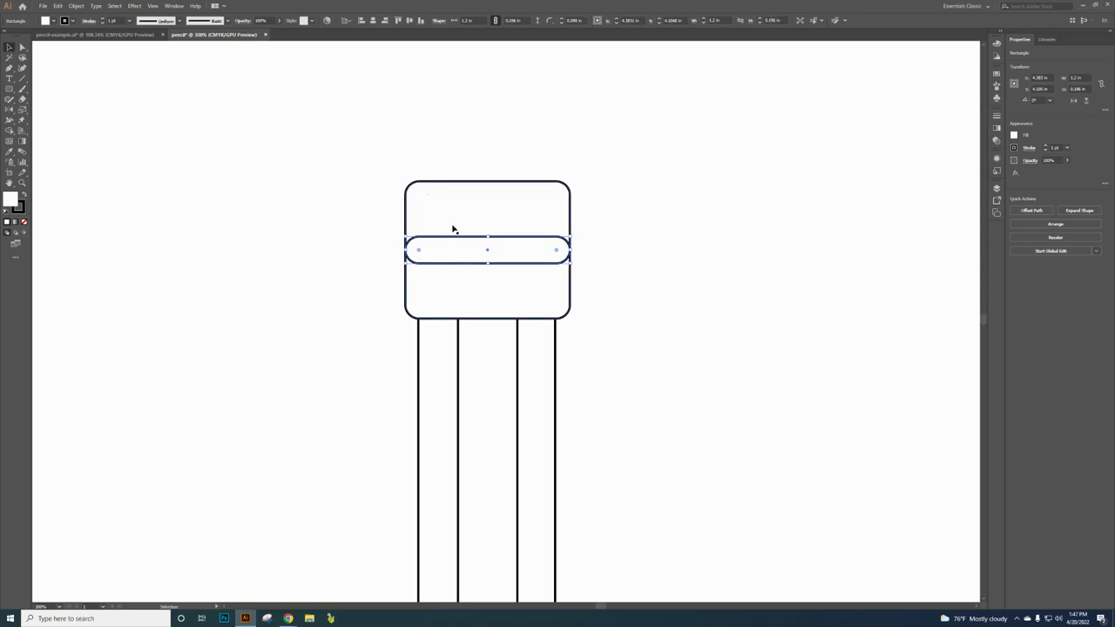
left_click_drag(474, 244, 472, 296)
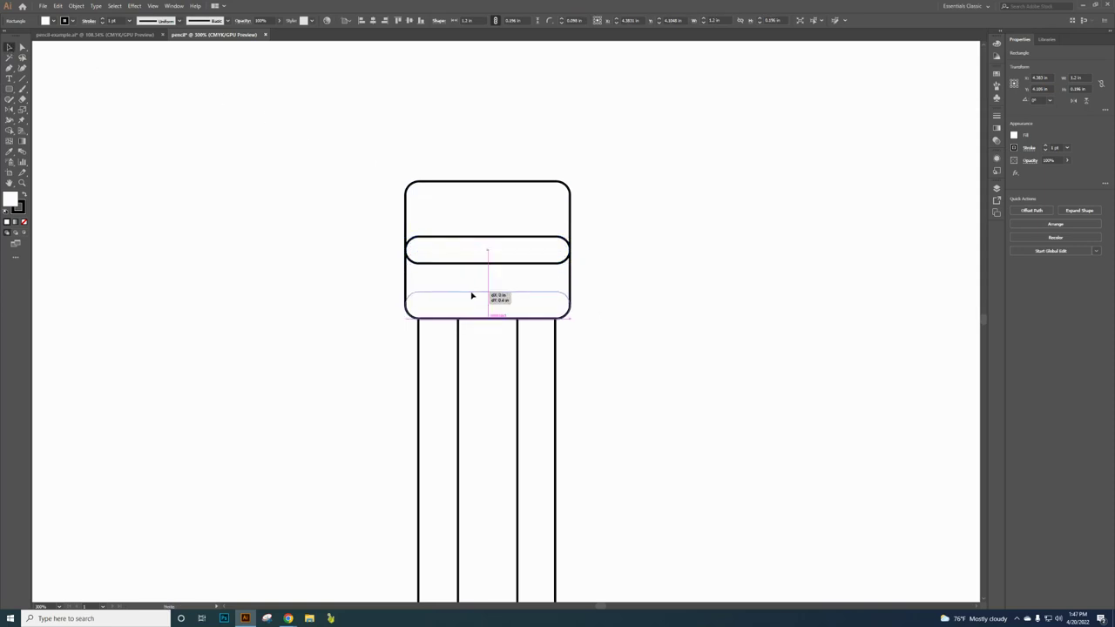
left_click_drag(472, 296, 473, 297)
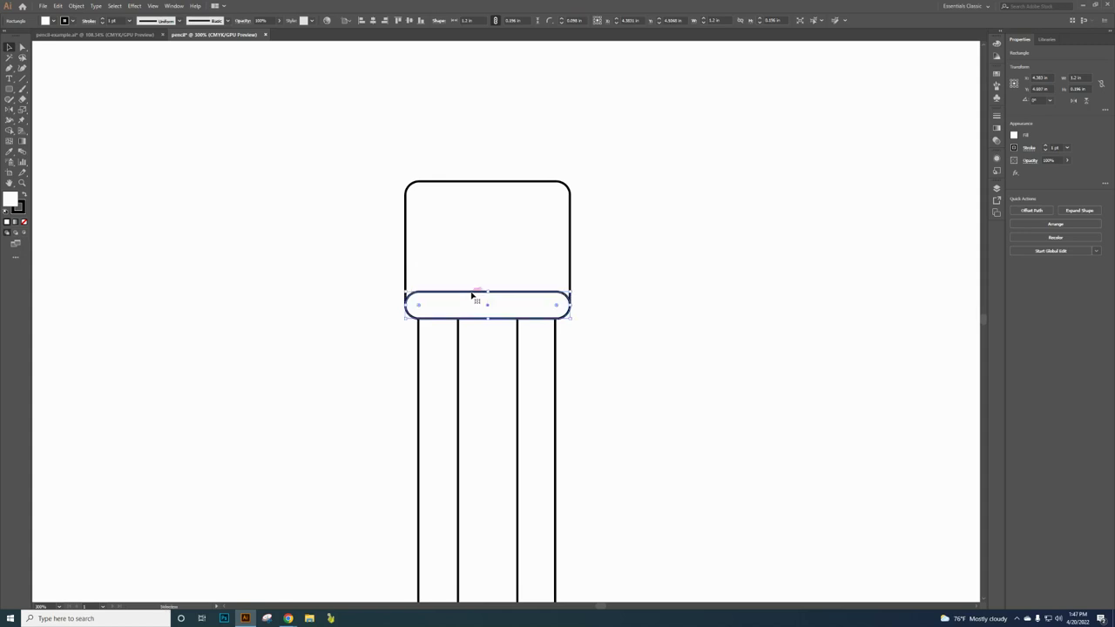
Copy the band, paste it in front, and move the copy just below the first
left_click(58, 9)
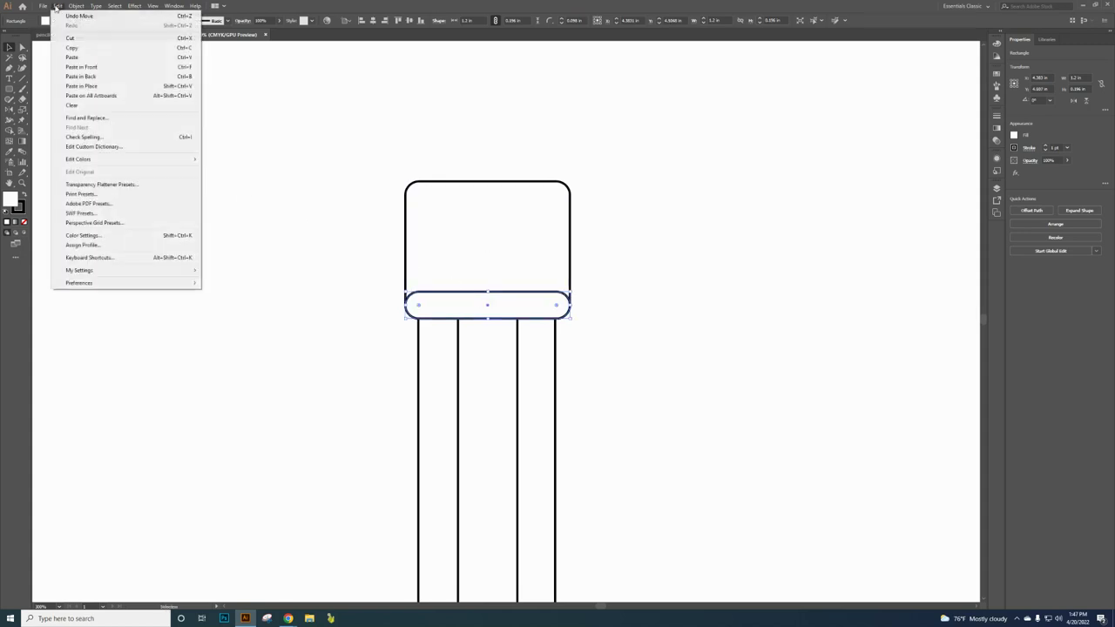
left_click(89, 45)
left_click(59, 7)
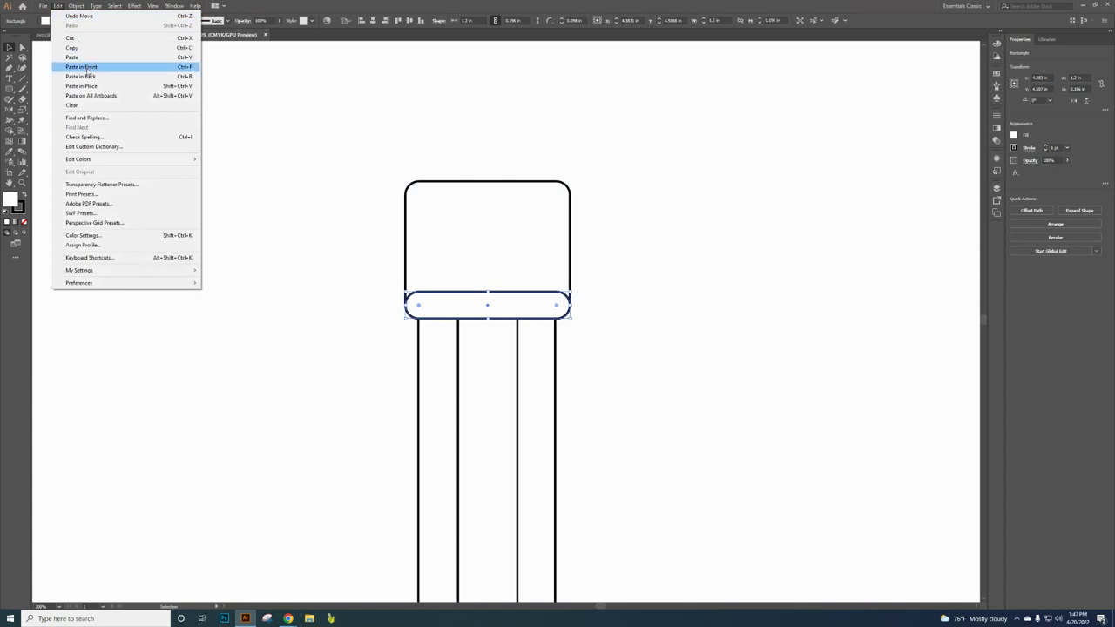
left_click(87, 68)
left_click(475, 319)
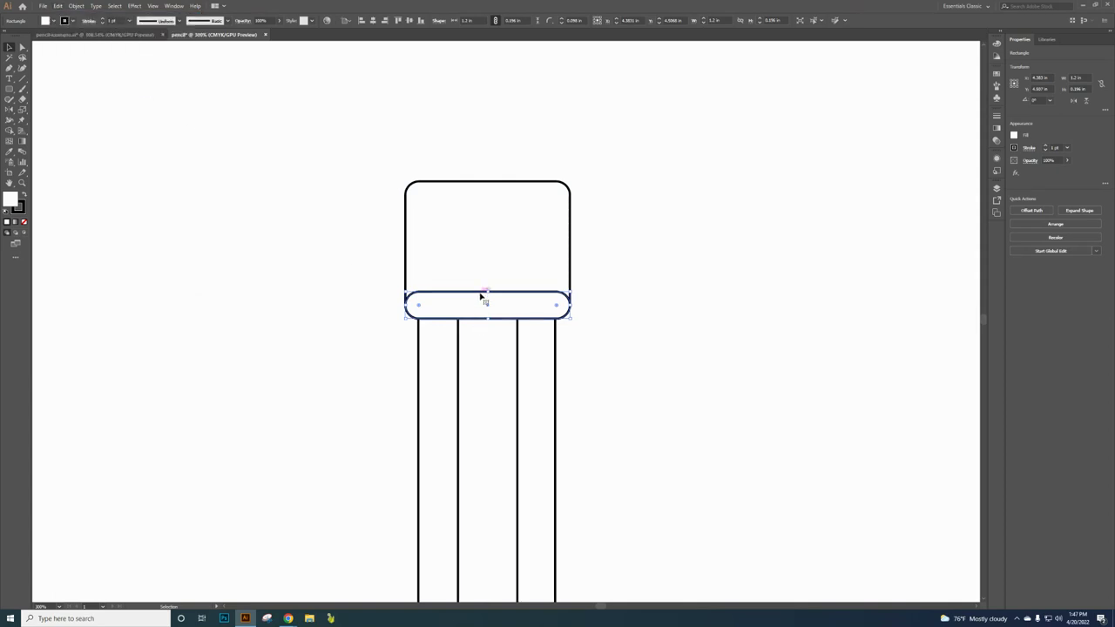
left_click_drag(480, 297, 481, 323)
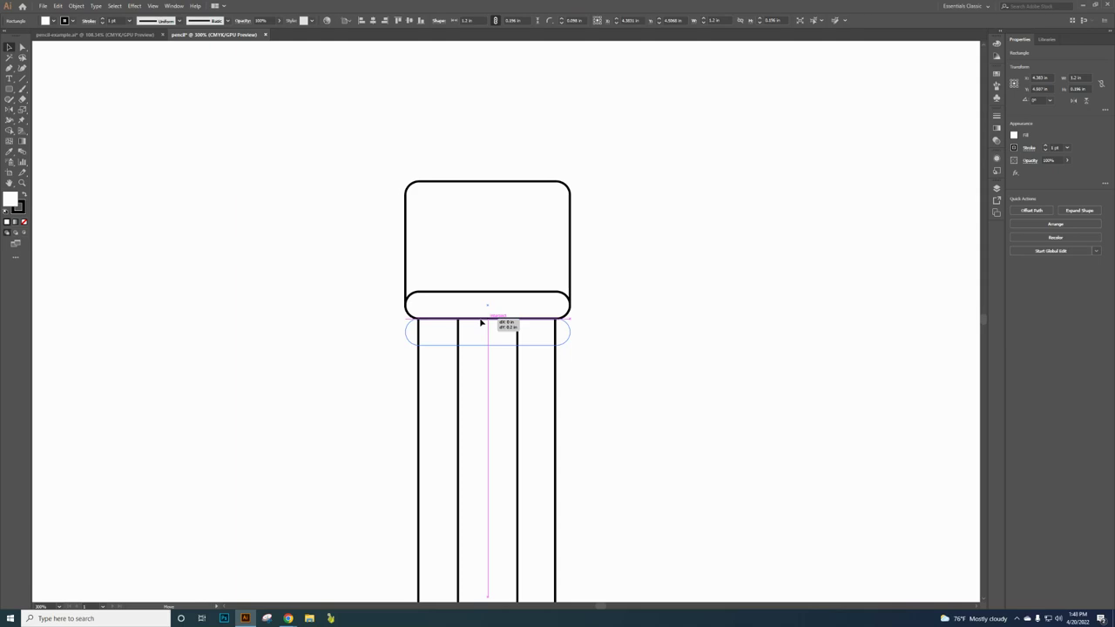
left_click_drag(480, 322, 482, 321)
left_click(653, 349)
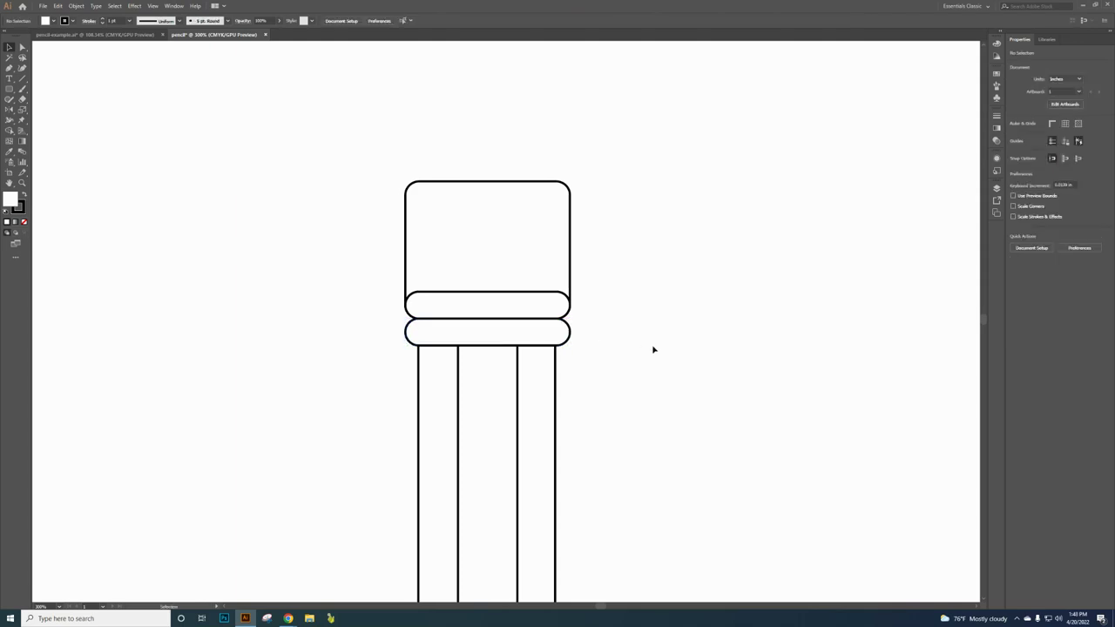
scroll(634, 361, "down", 3)
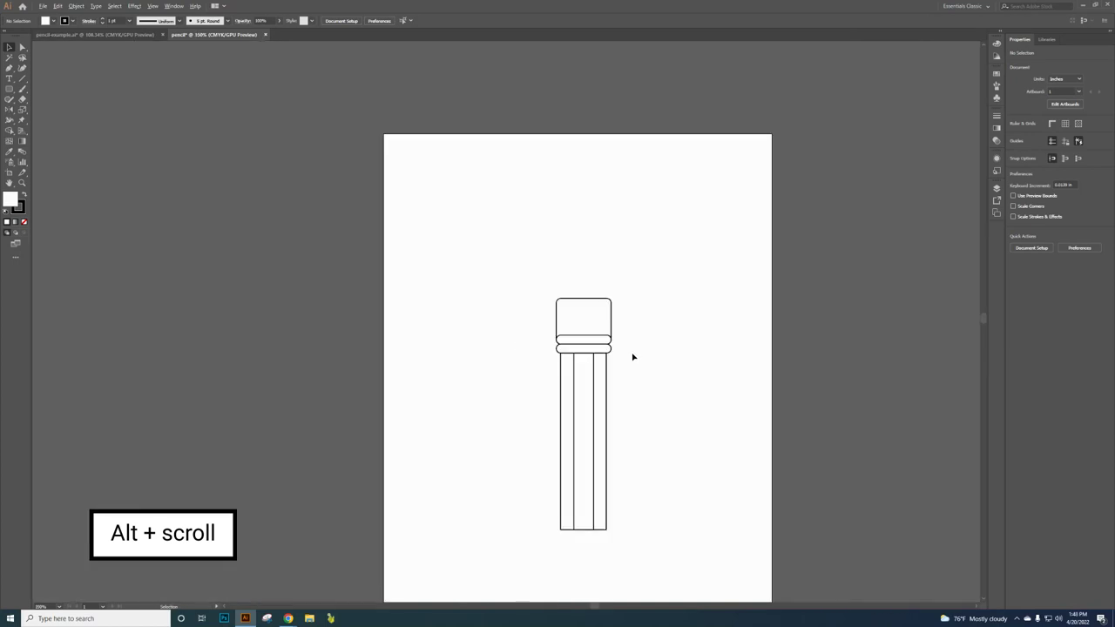
scroll(619, 563, "up", 3)
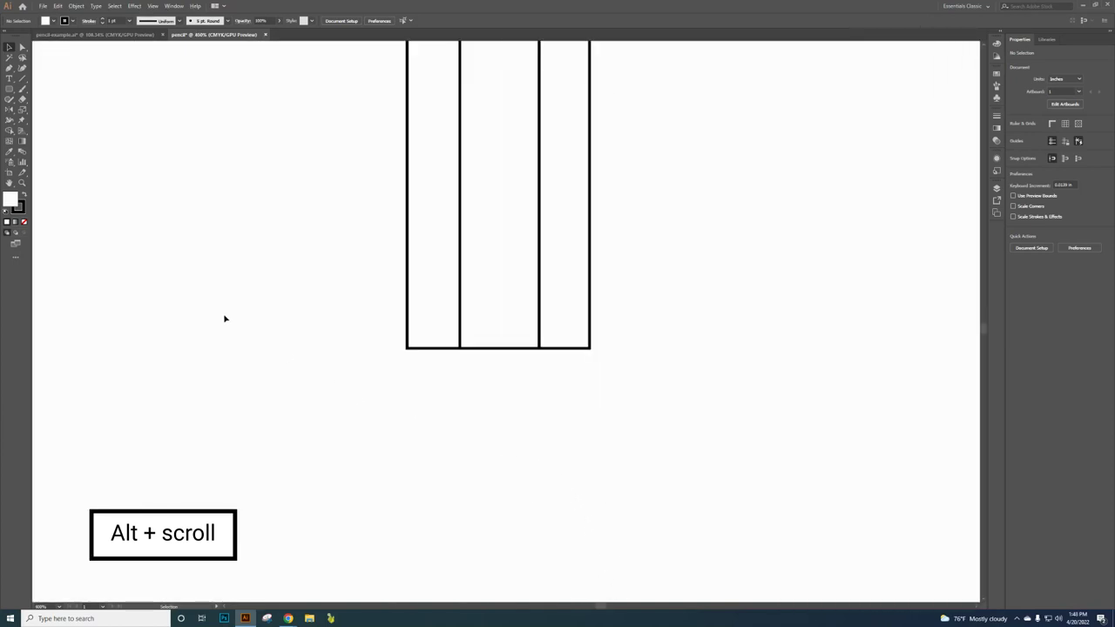
left_click_drag(9, 88, 57, 127)
left_click_drag(156, 161, 208, 246)
key("Up")
key("Up")
key("Up")
key("Down")
key("Down")
key("Down")
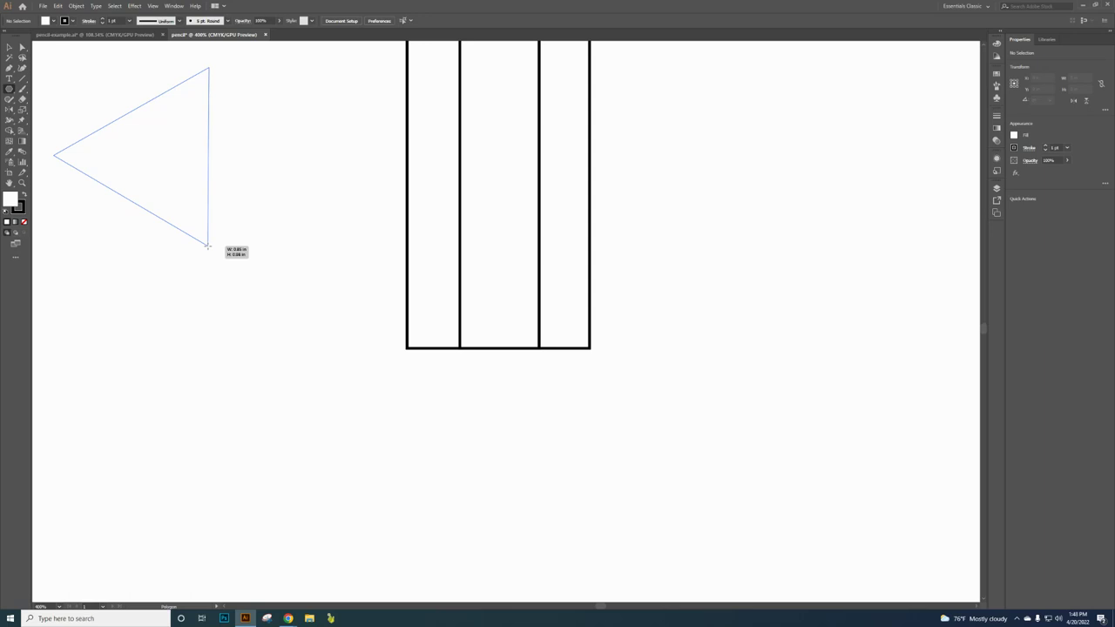
key("Up")
left_click_drag(208, 246, 207, 222)
key("Up")
key("Up")
key("Down")
key("Down")
key("Down")
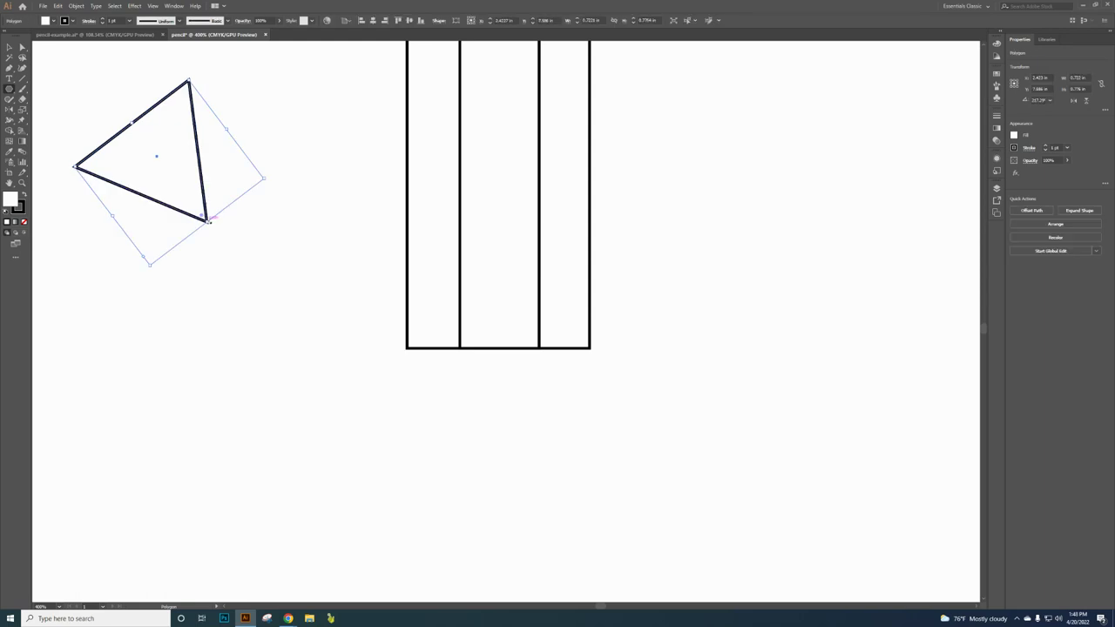
key("Delete")
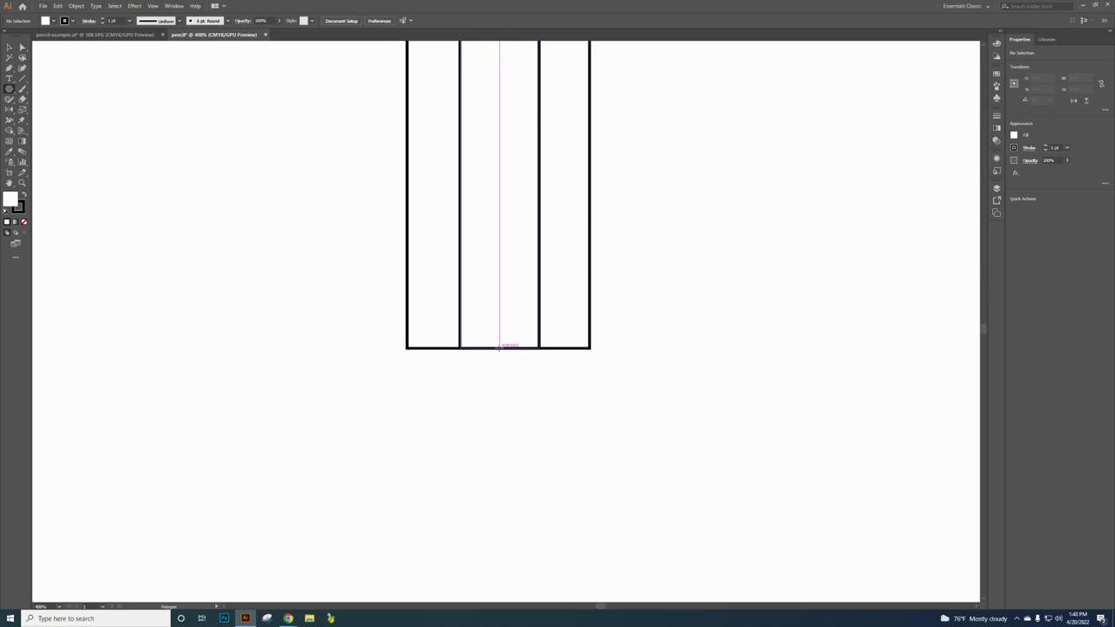
Draw a triangle, reflect it to point downward, and place it beneath the pencil body
left_click_drag(499, 347, 589, 400)
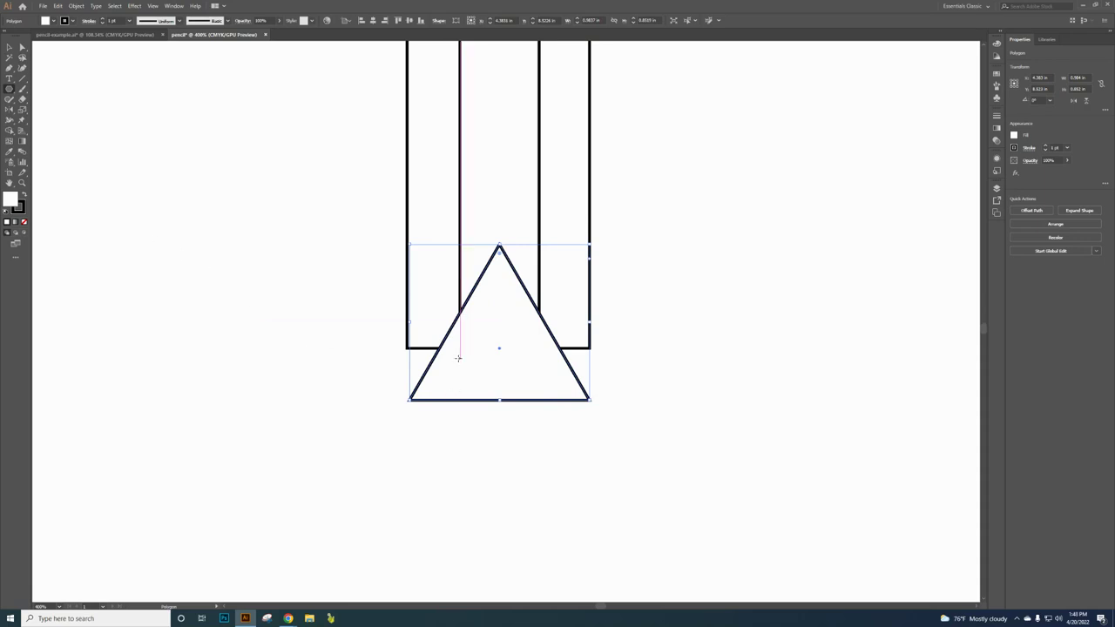
left_click(9, 109)
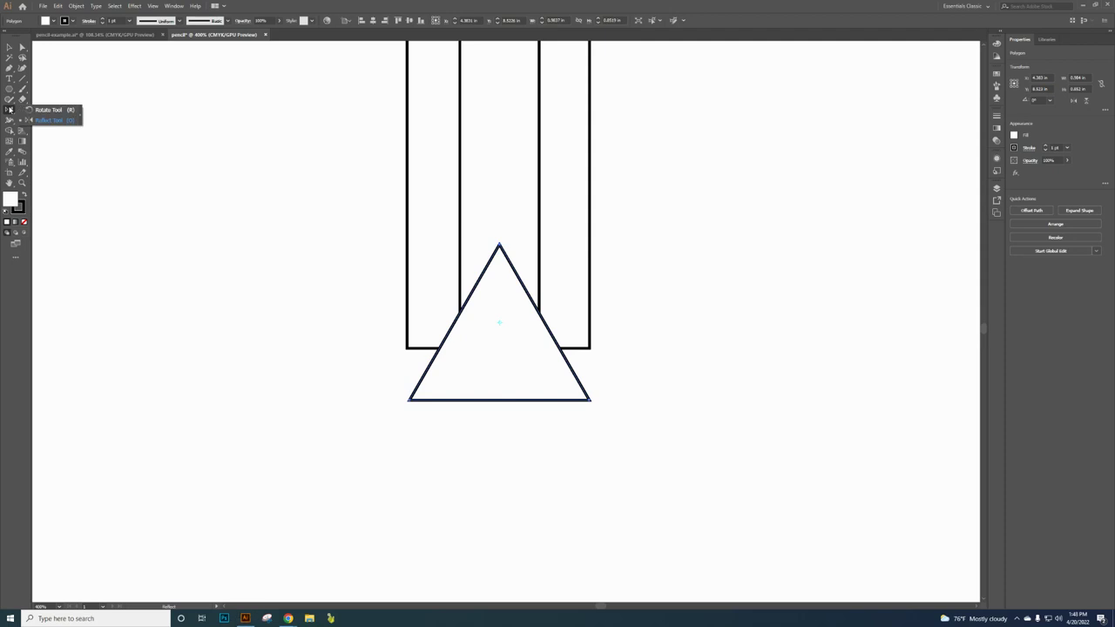
left_click(57, 121)
key("Return")
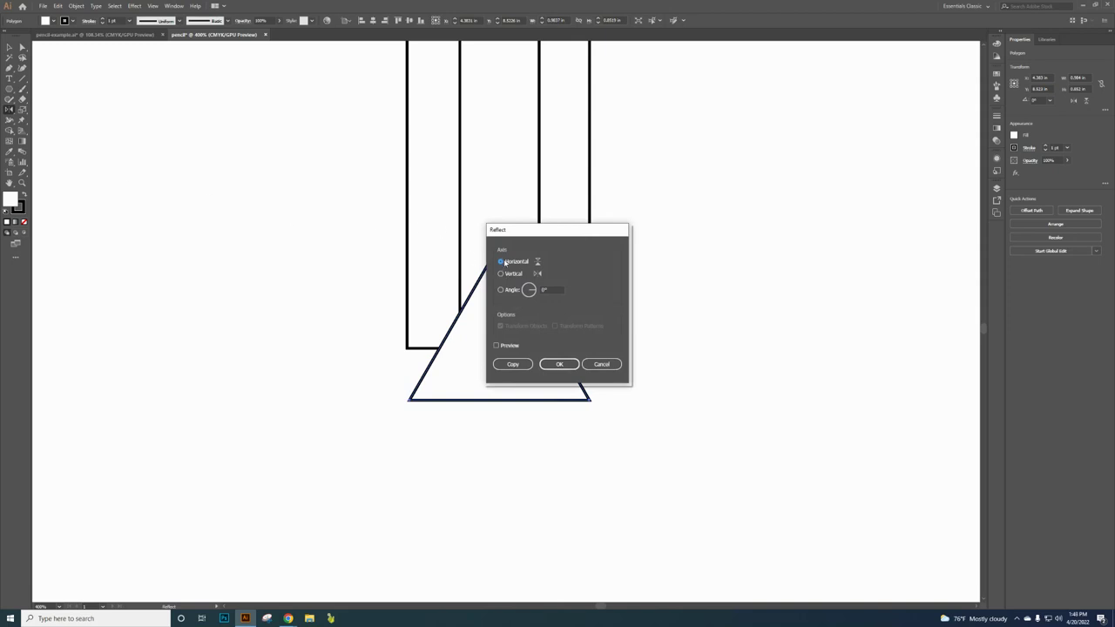
left_click(559, 364)
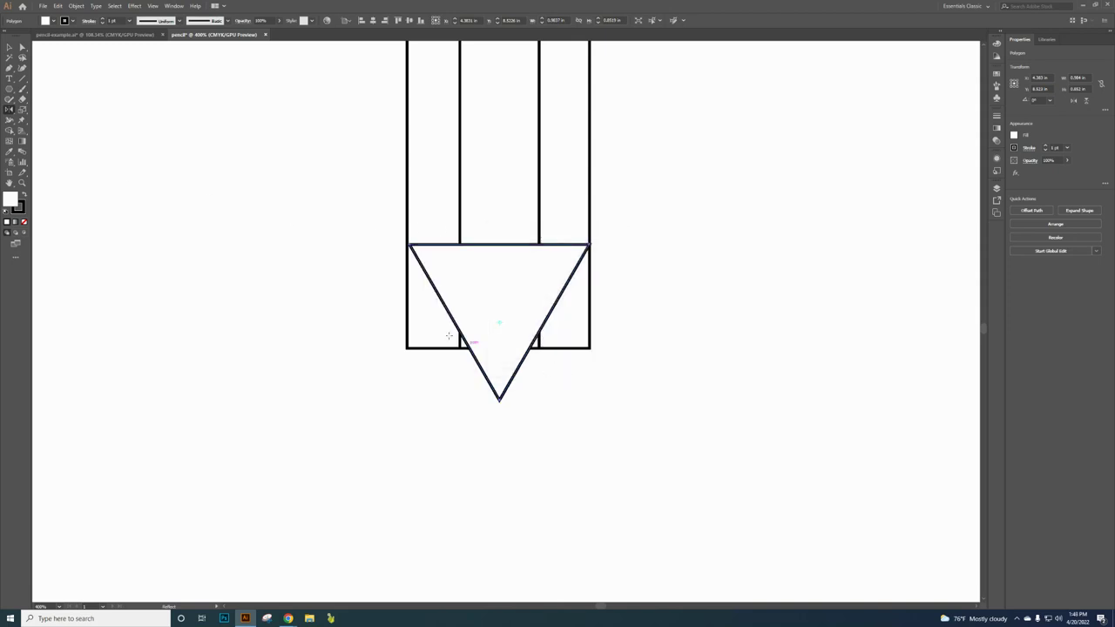
key("v")
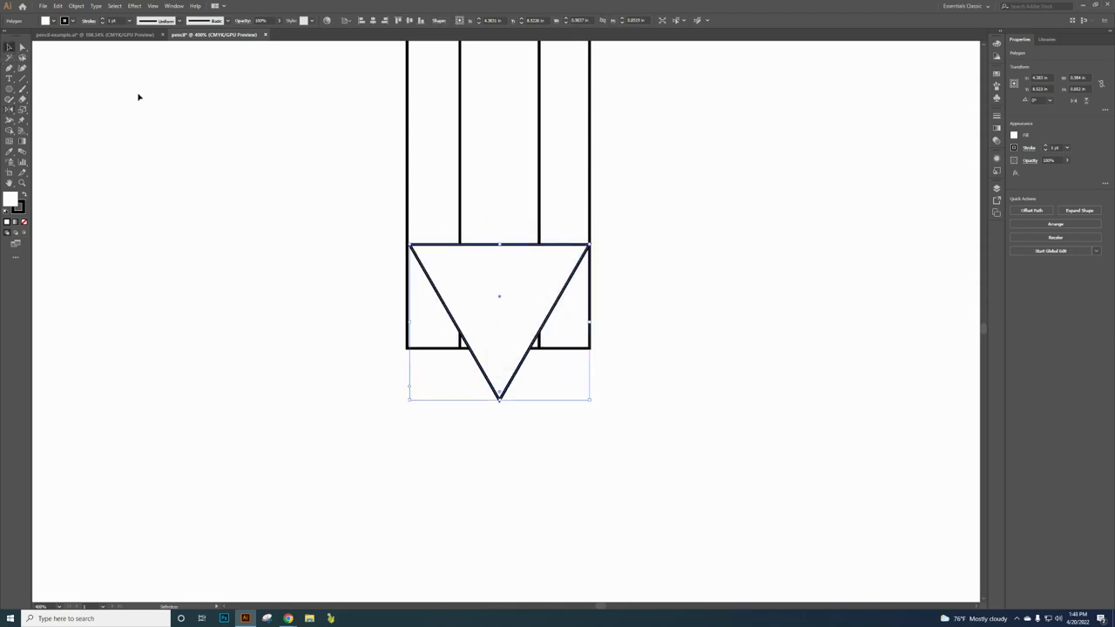
left_click_drag(478, 252, 480, 350)
left_click(702, 347)
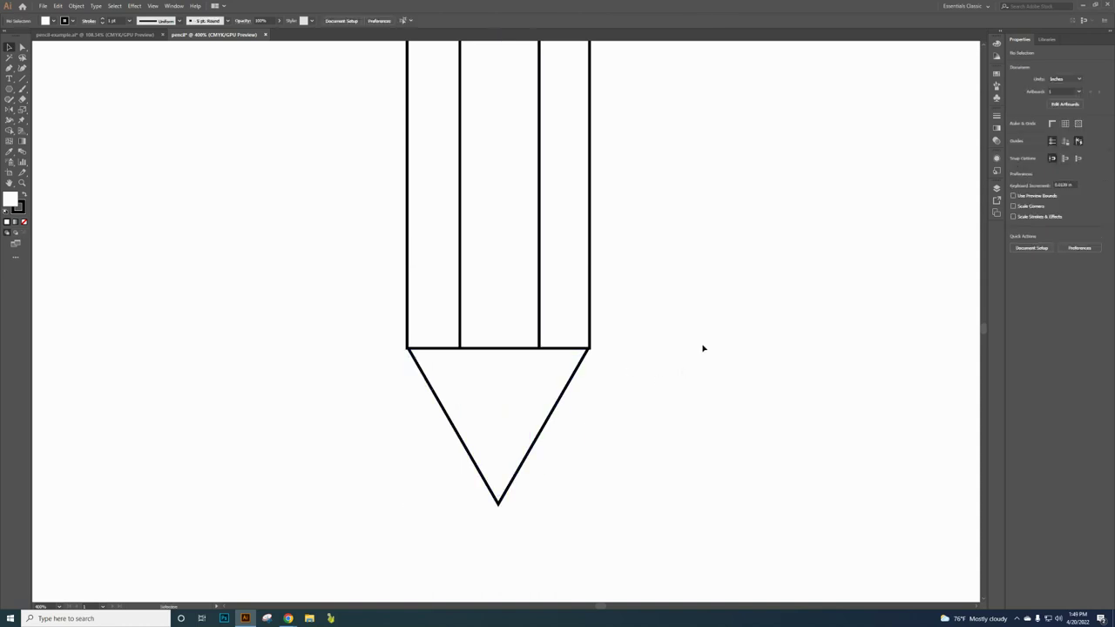
Paste a copy of the tip triangle in front and shrink it toward the point as the lead
scroll(642, 321, "down", 3)
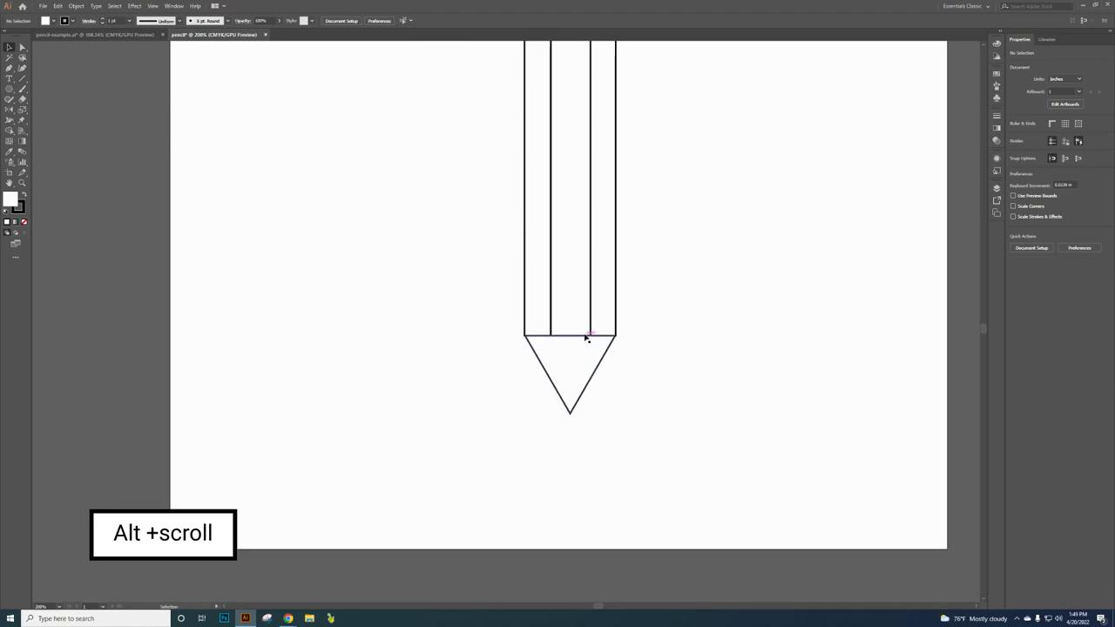
left_click(597, 369)
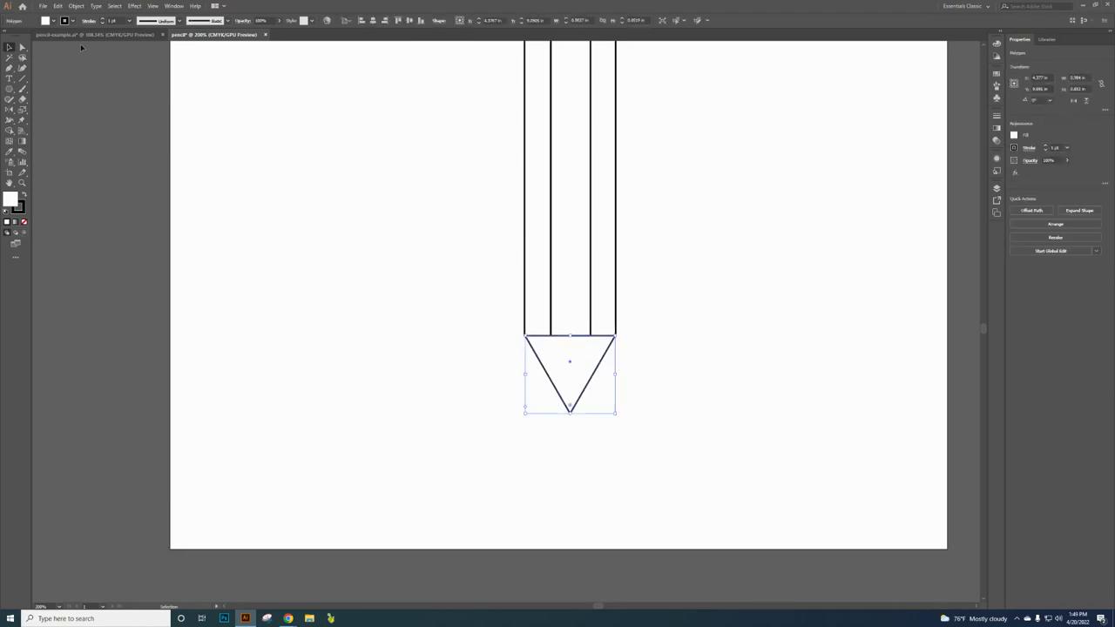
left_click(57, 6)
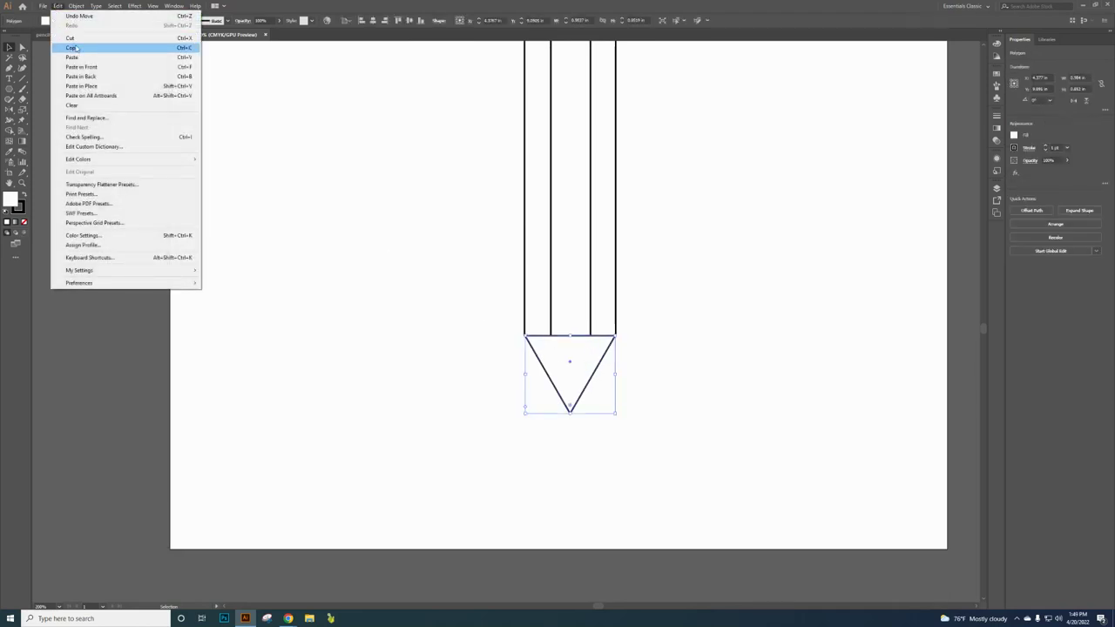
left_click(73, 47)
left_click(57, 6)
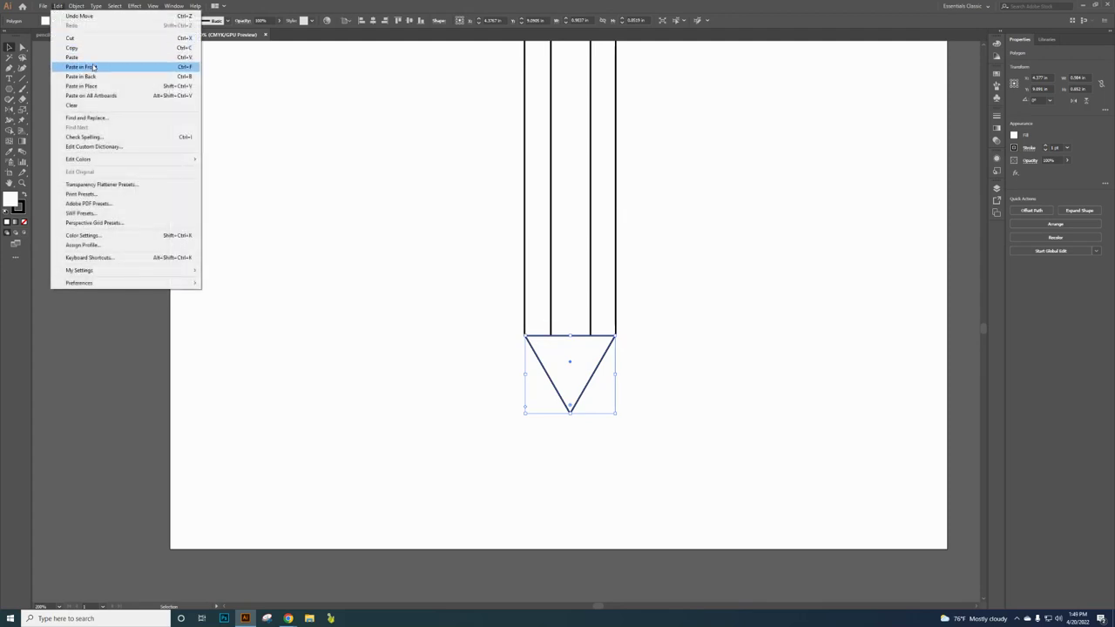
left_click(83, 66)
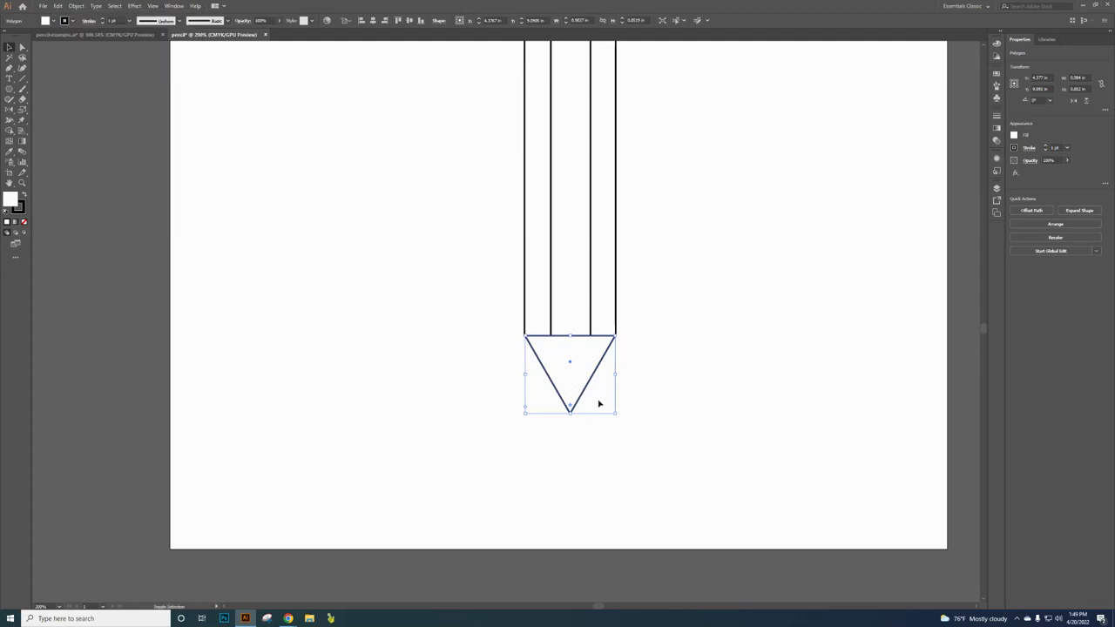
left_click_drag(571, 334, 568, 392)
left_click(705, 398)
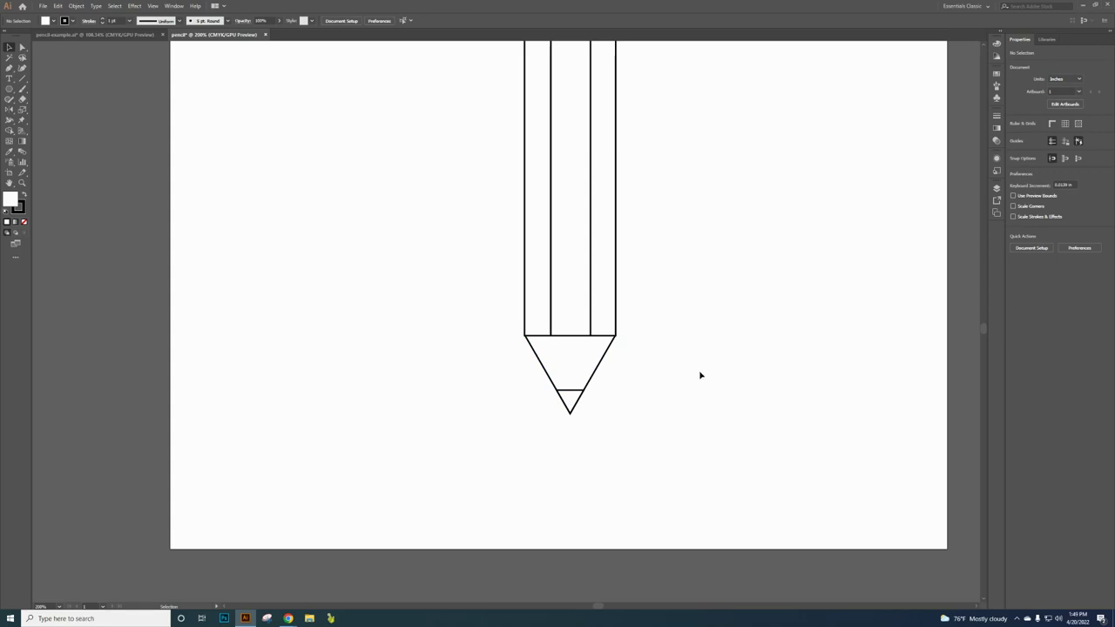
scroll(662, 371, "down", 3, "alt")
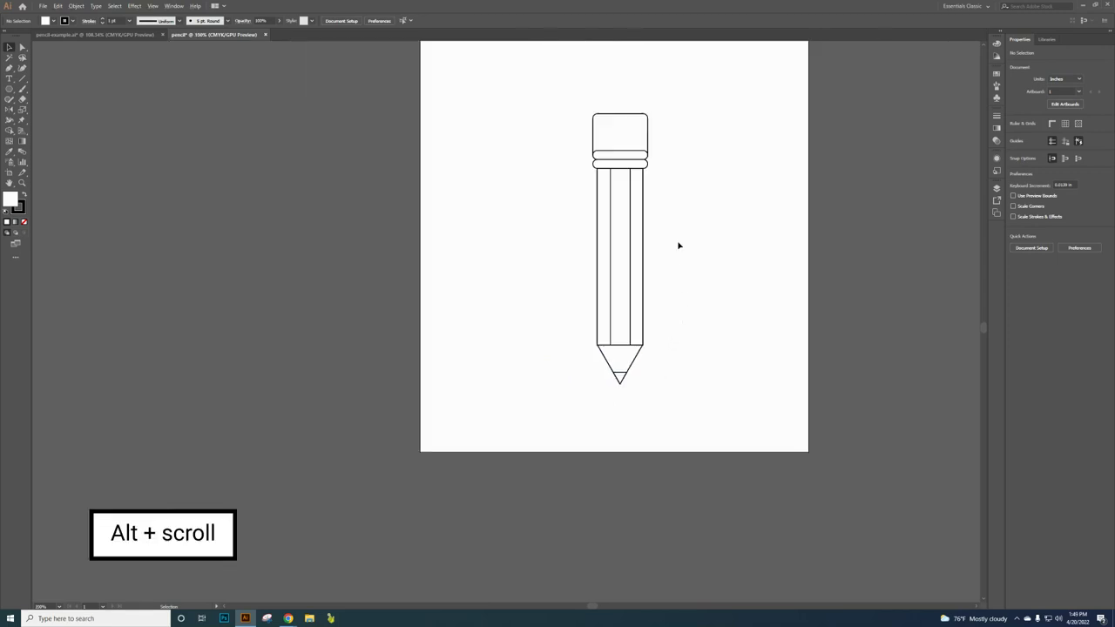
Fill the pencil body's side strips and middle strip with the orange swatch
left_click(609, 261)
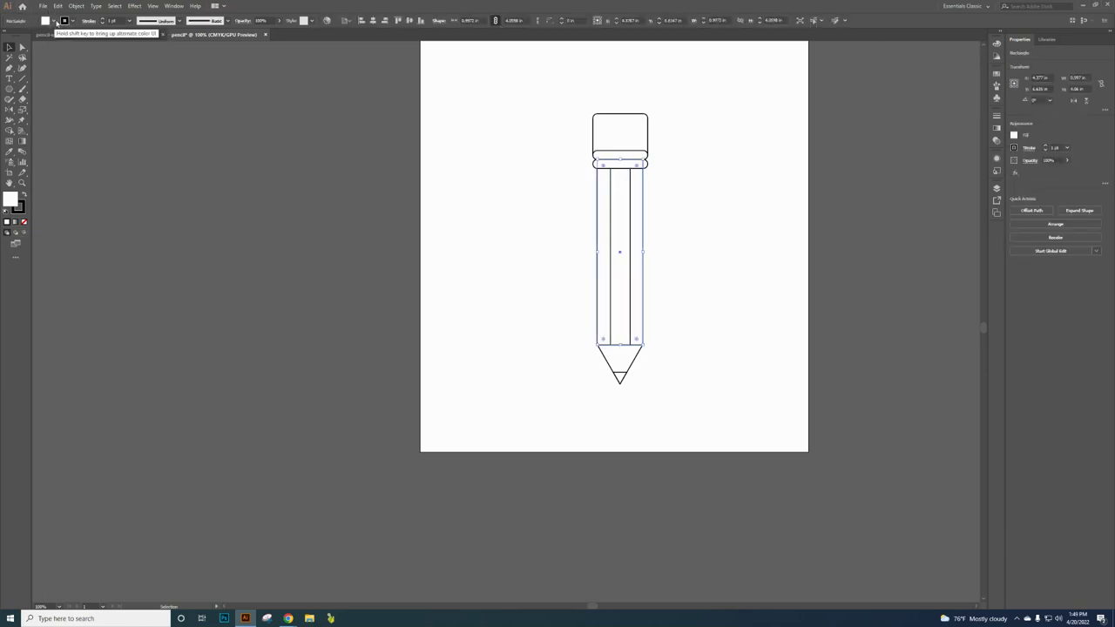
left_click(996, 74)
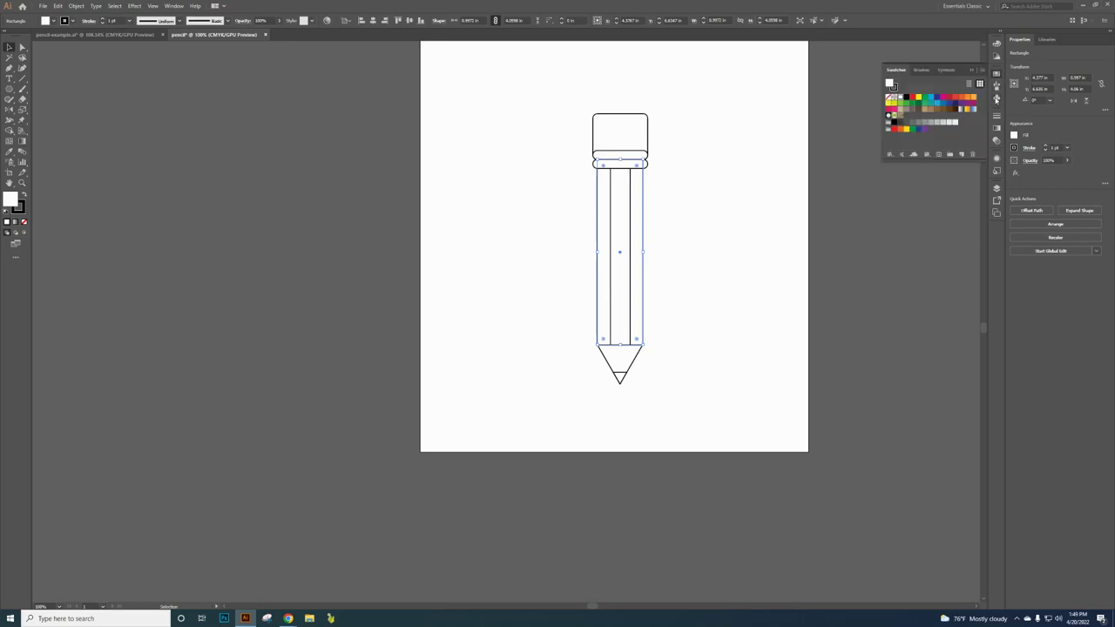
left_click(975, 98)
left_click(626, 273)
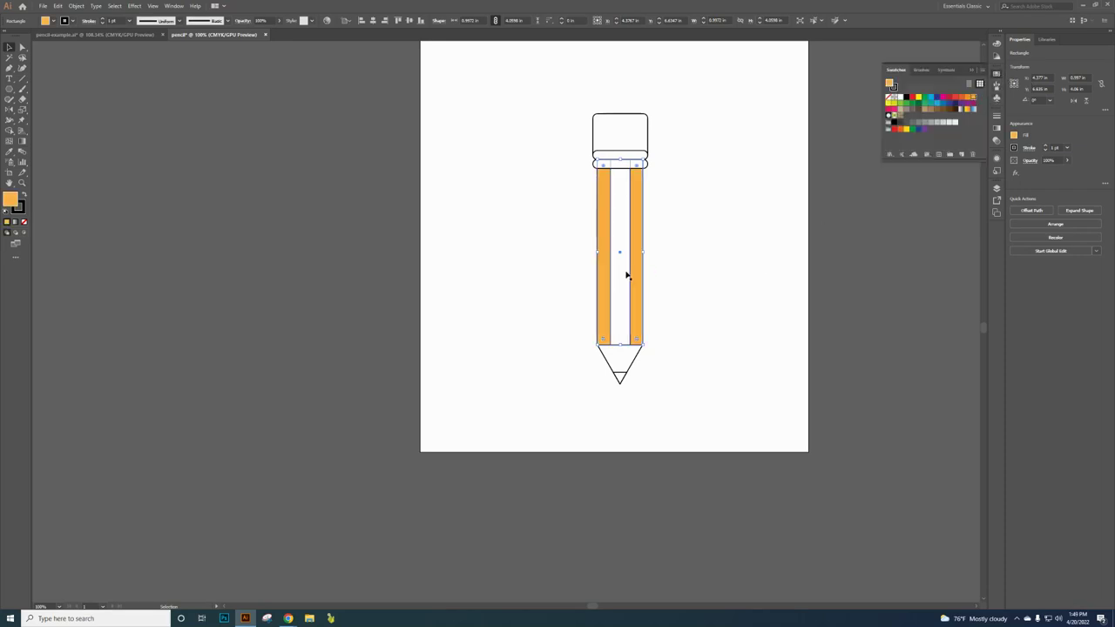
left_click(972, 99)
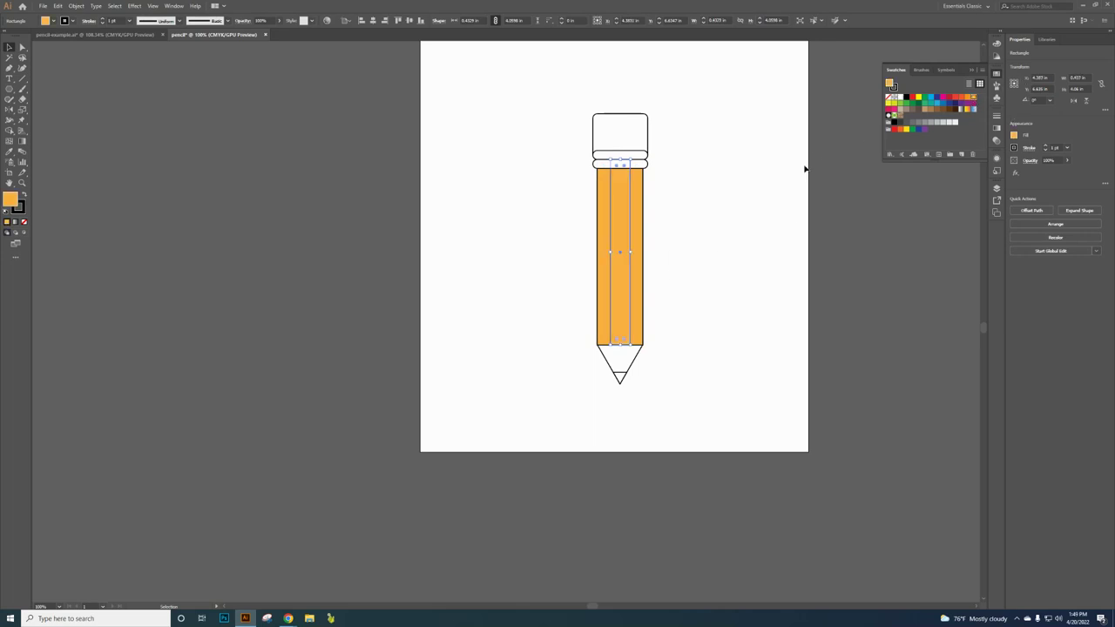
left_click(859, 227)
left_click(636, 144)
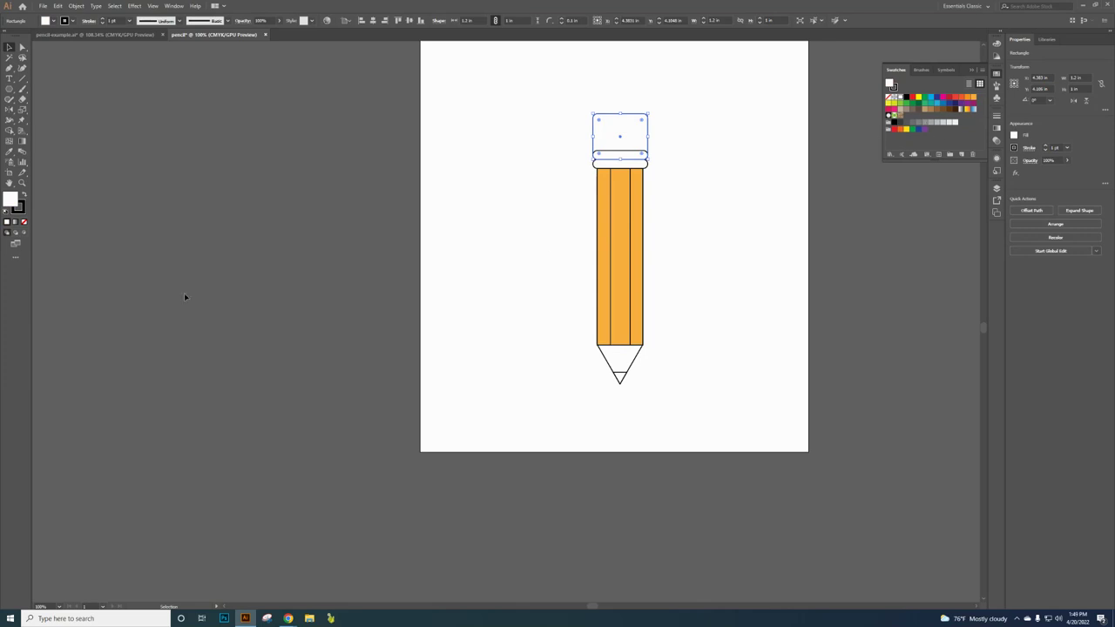
Fill the eraser rectangle with a pink-red colour from the Color Picker
double_click(12, 200)
mouse_move(572, 283)
left_mouse_down()
mouse_move(572, 252)
mouse_move(511, 250)
left_mouse_up()
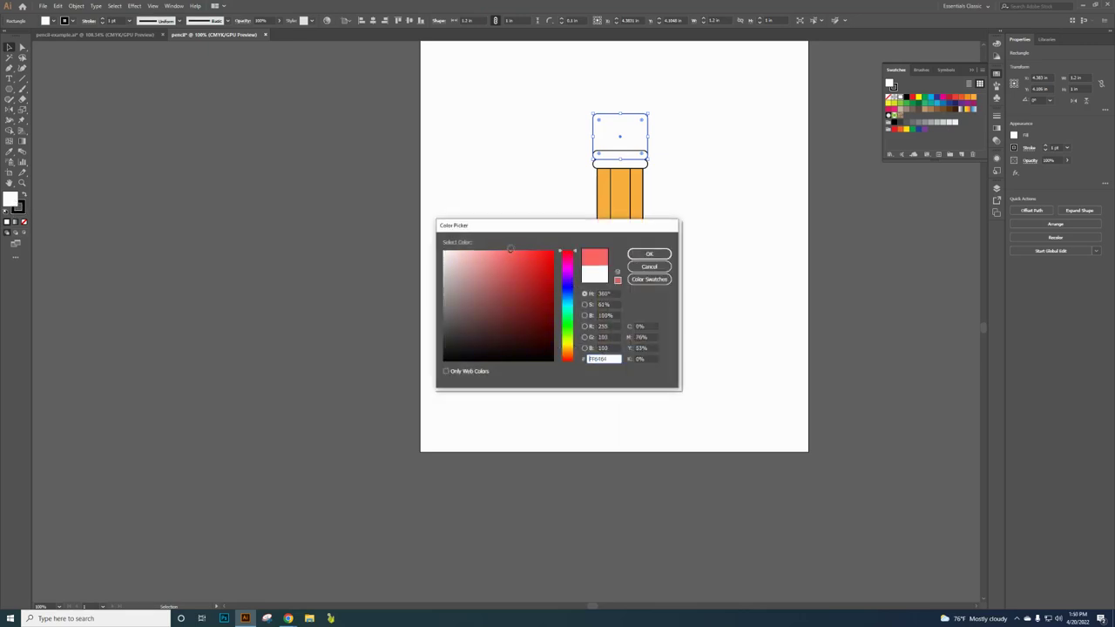
left_click(650, 254)
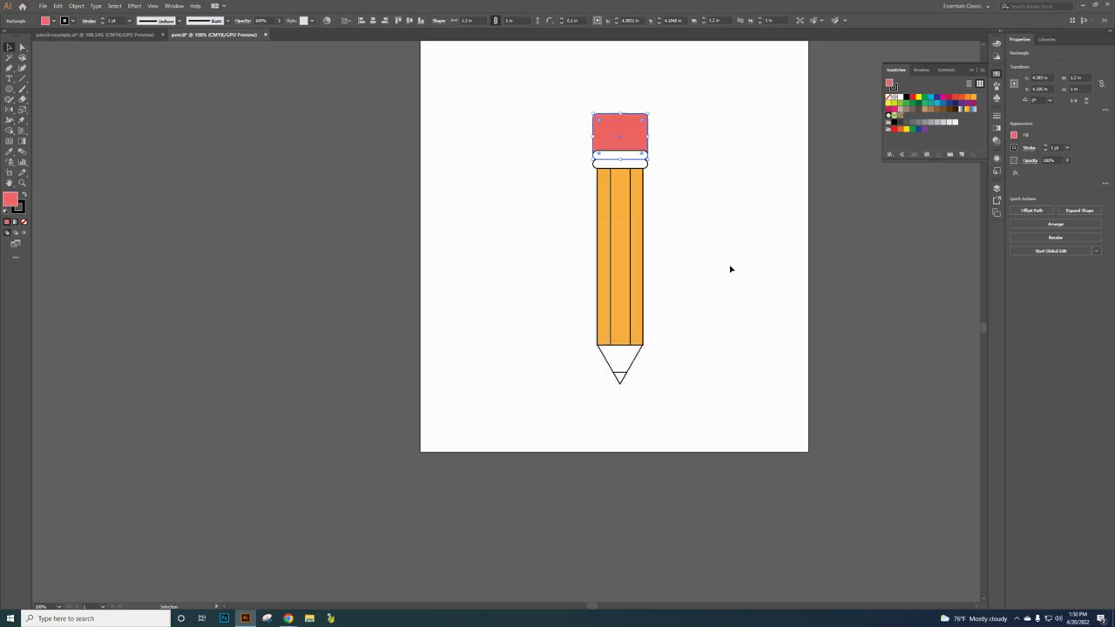
left_click(632, 156)
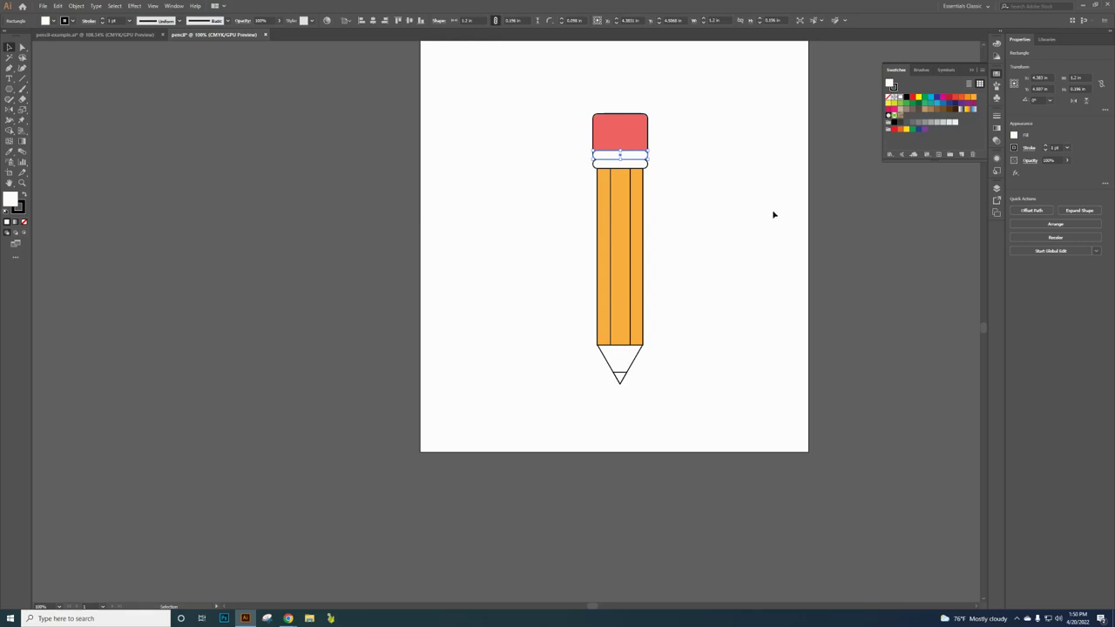
Apply the Tin gradient from the Metals swatch library to the upper and lower ferrule bands
left_click(890, 154)
mouse_move(911, 253)
left_click(985, 331)
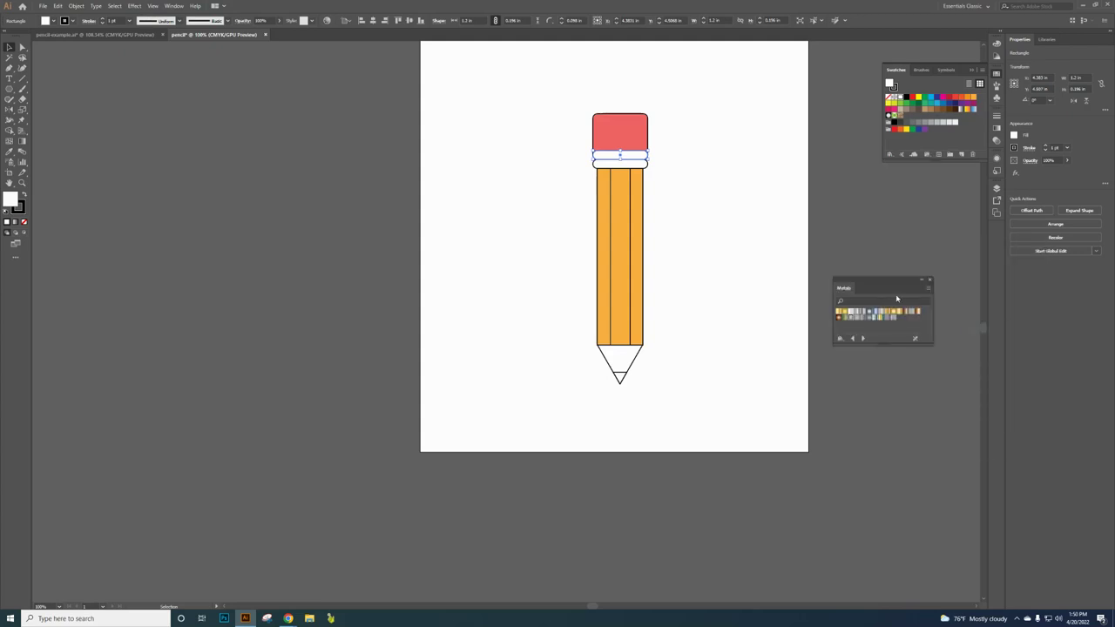
left_click(850, 318)
left_click(643, 165)
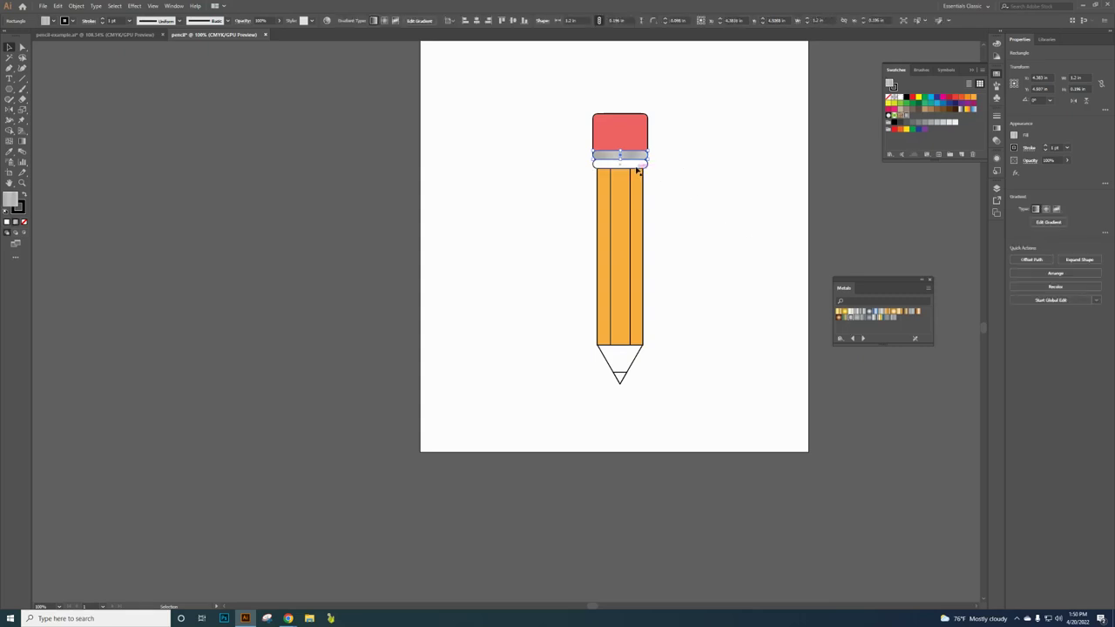
left_click(855, 319)
left_click(625, 358)
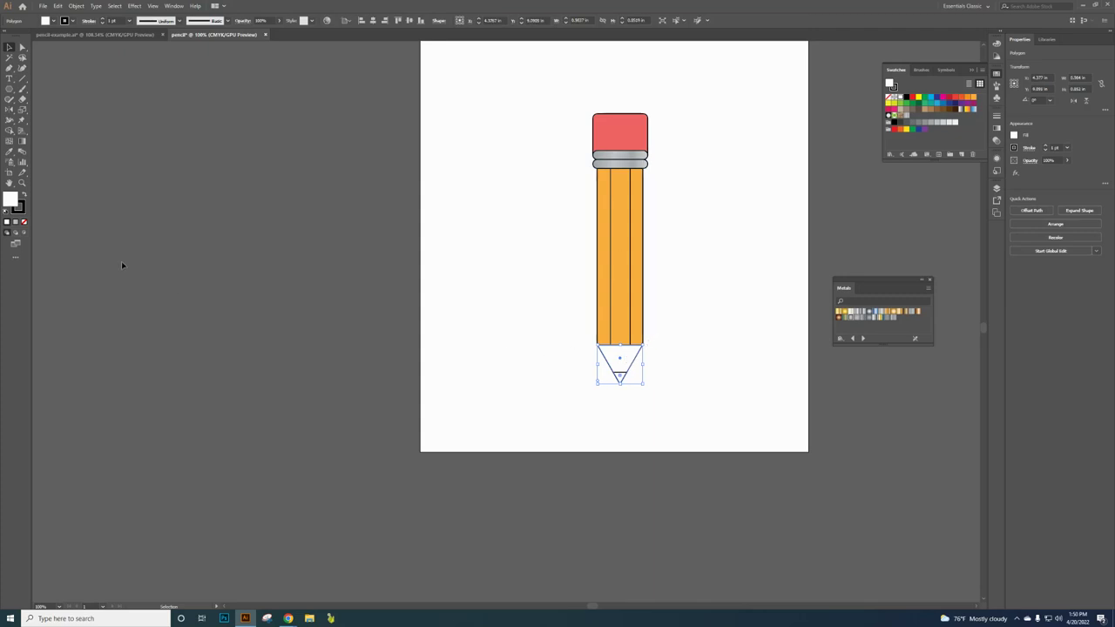
Fill the pencil-tip triangle with light yellow using the Color Picker
double_click(10, 200)
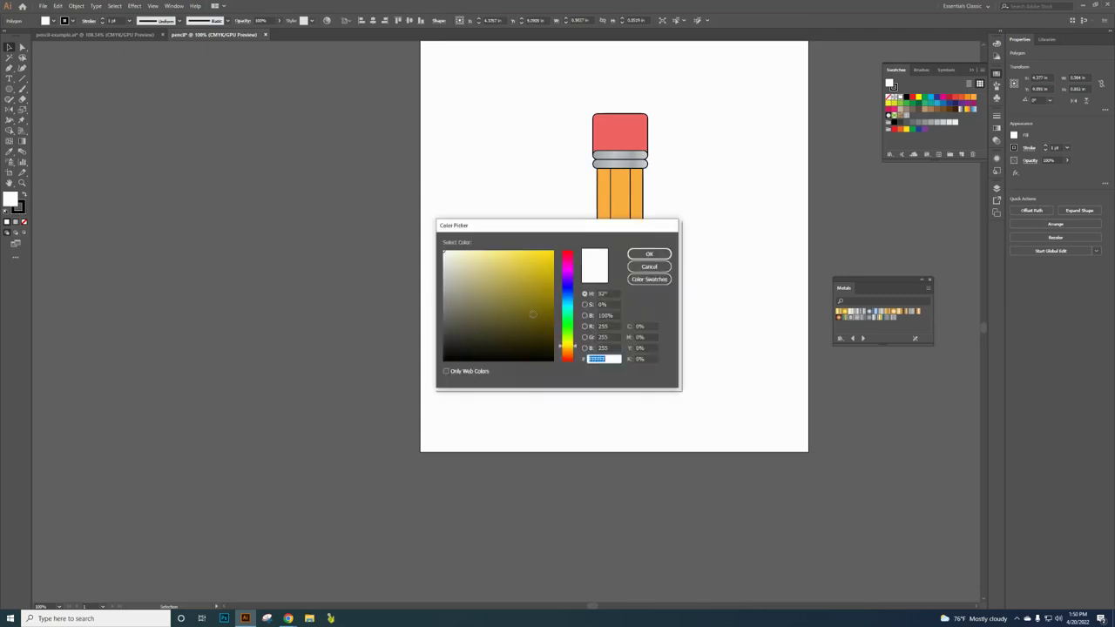
mouse_move(533, 296)
left_mouse_down()
mouse_move(511, 282)
mouse_move(508, 253)
left_mouse_up()
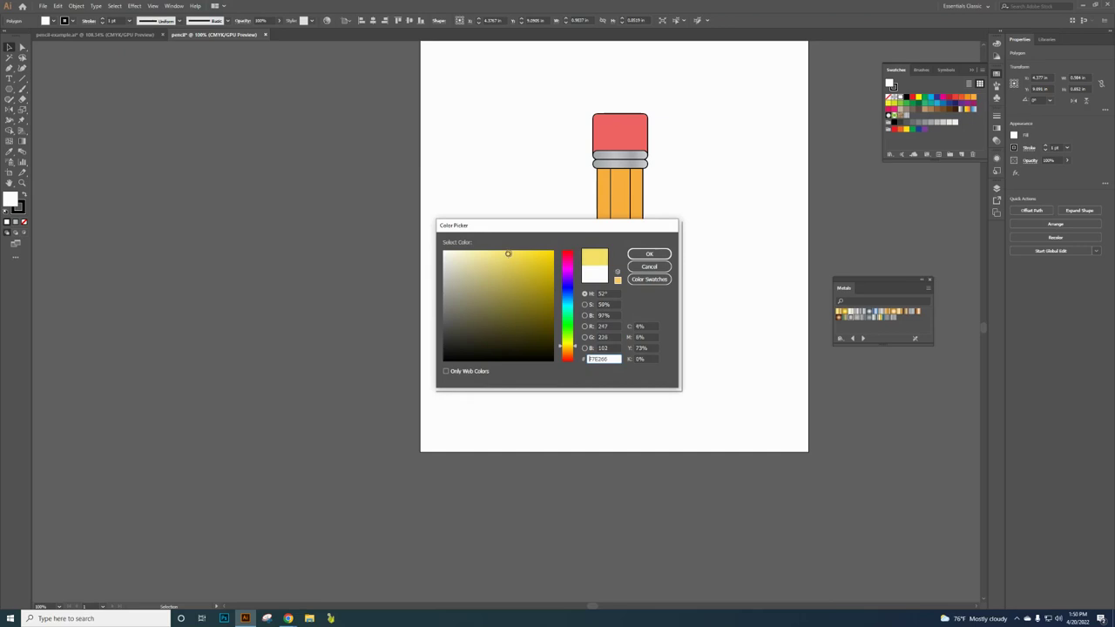
left_click(649, 254)
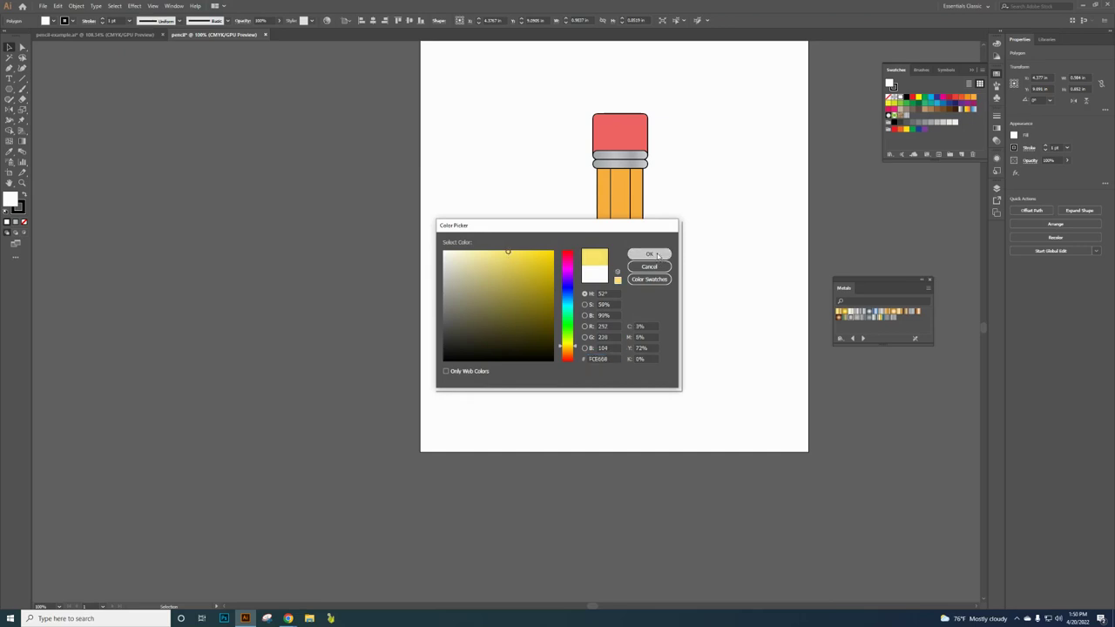
Fill the small pencil point with a dark grey swatch
left_click(702, 384)
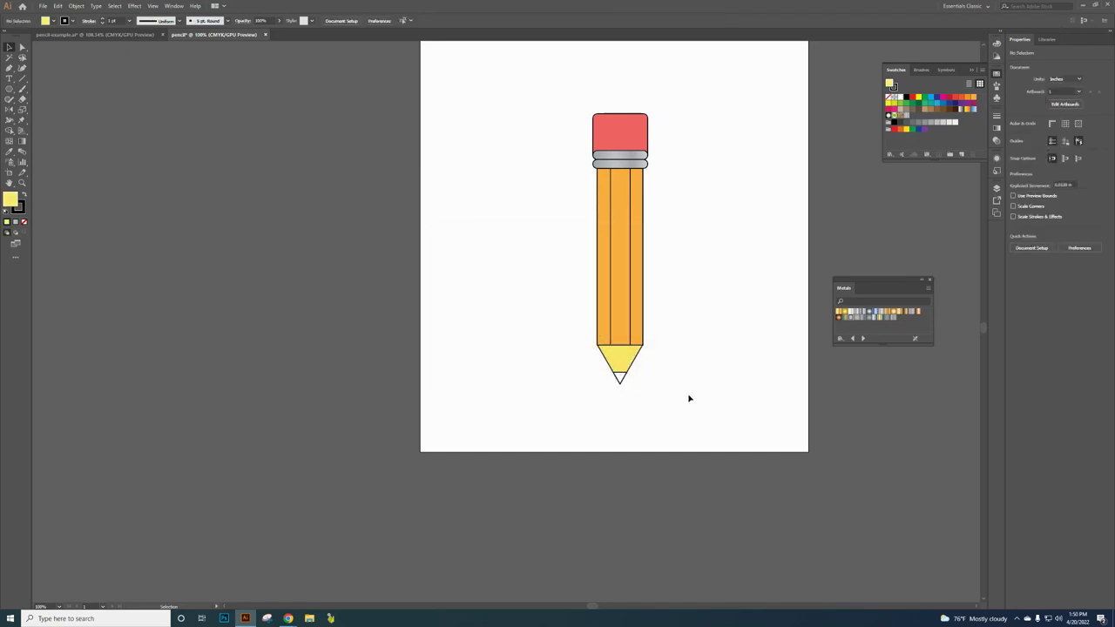
left_click(619, 378)
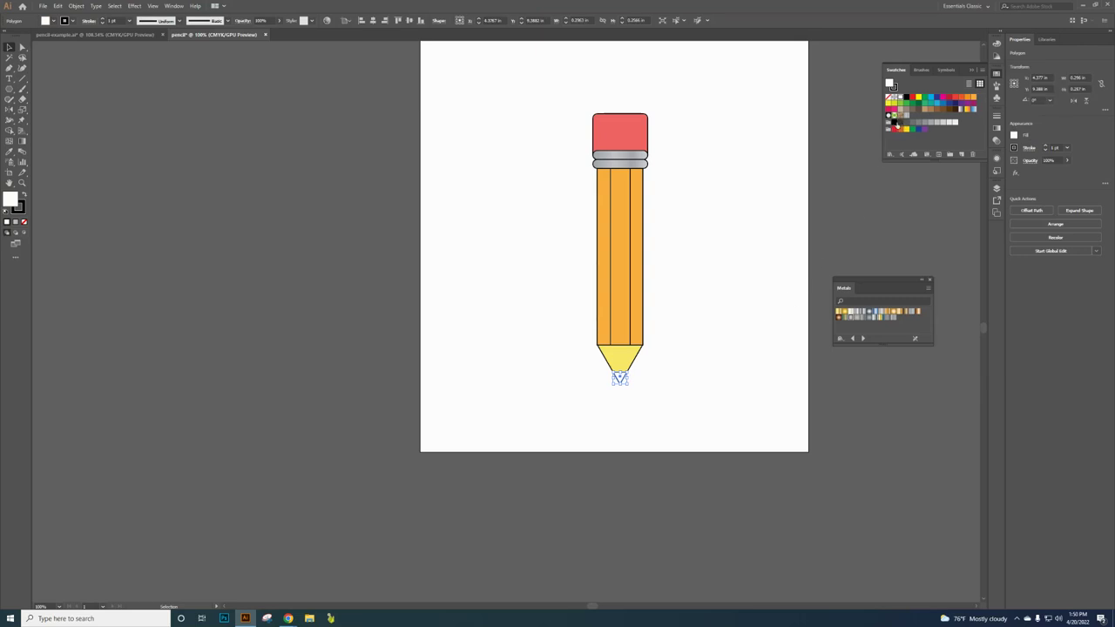
left_click(896, 123)
Type the teacher's name as vertical text on the pencil body with the Vertical Type Tool
left_click(747, 298)
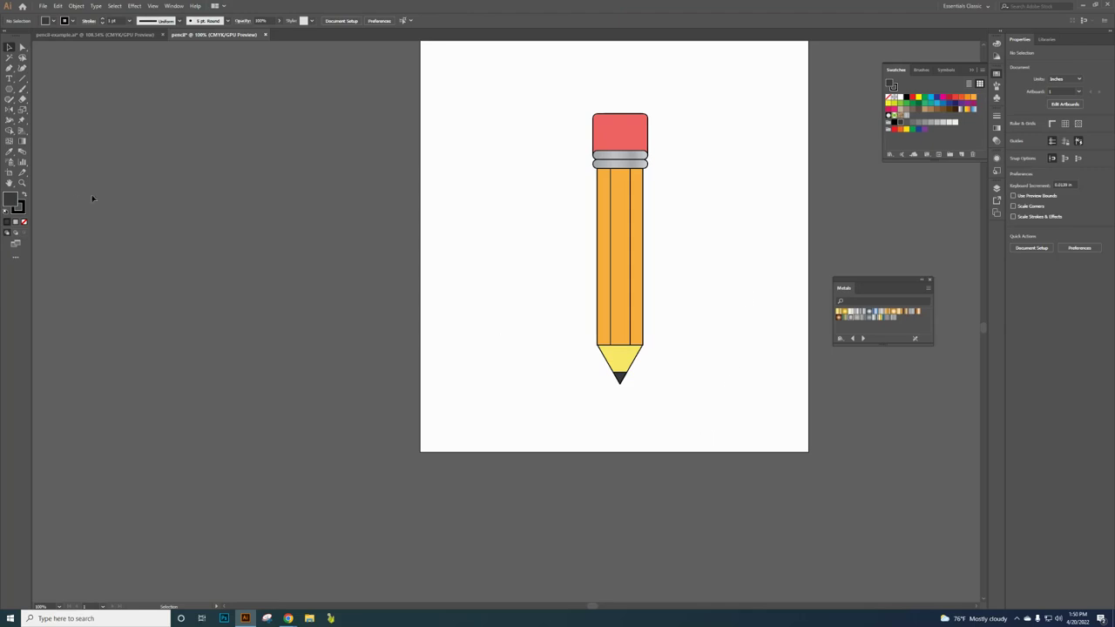
left_click(9, 78)
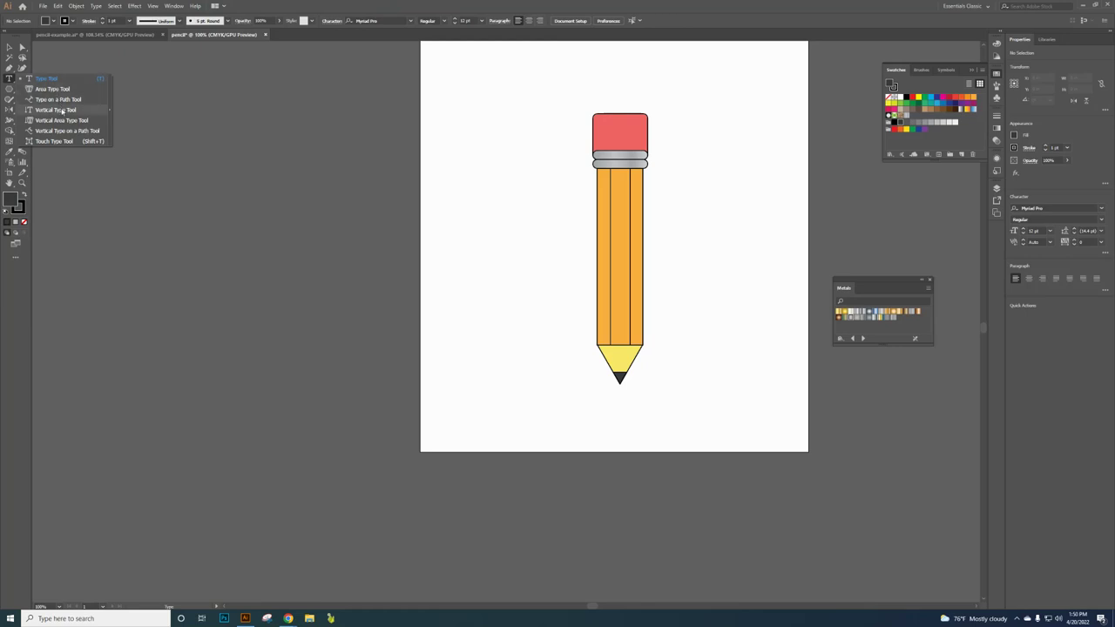
left_click(55, 110)
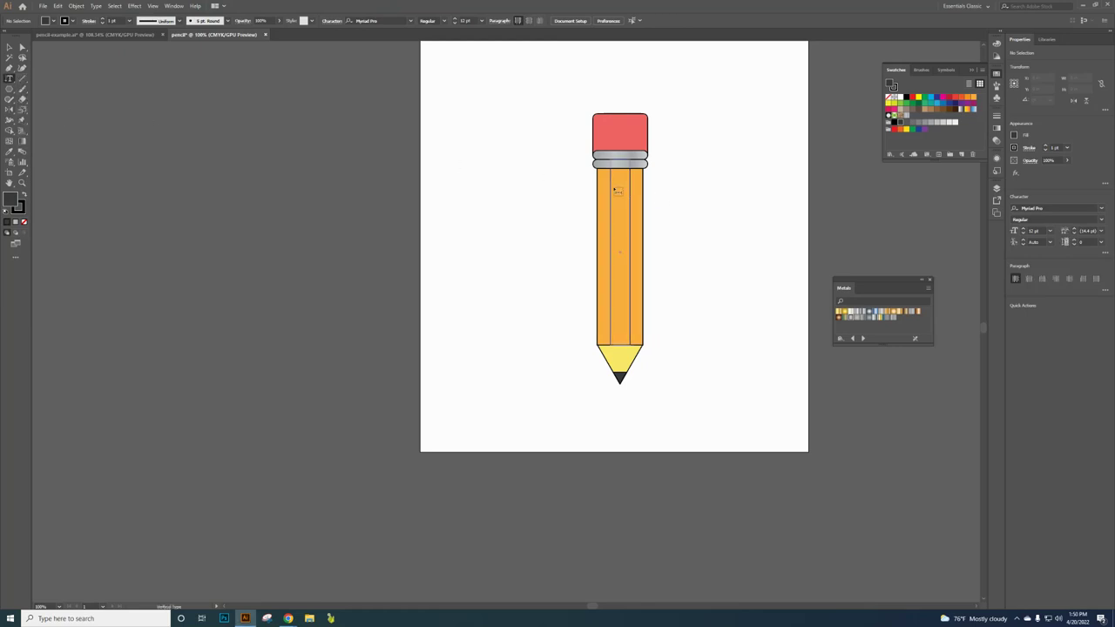
left_click(618, 189)
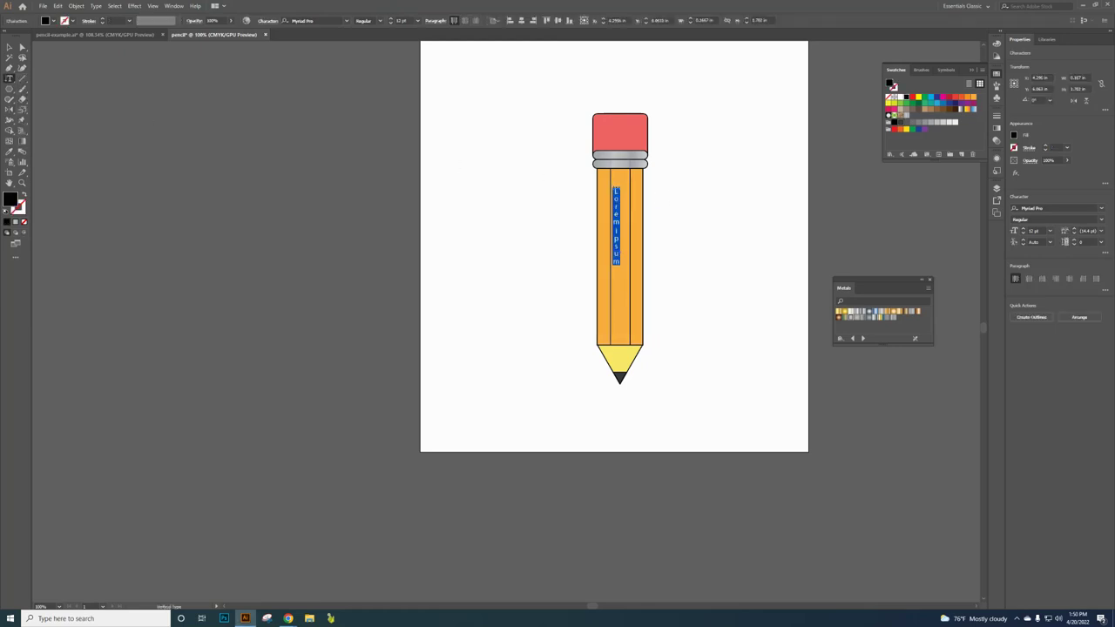
type("M")
type(". Komorowski")
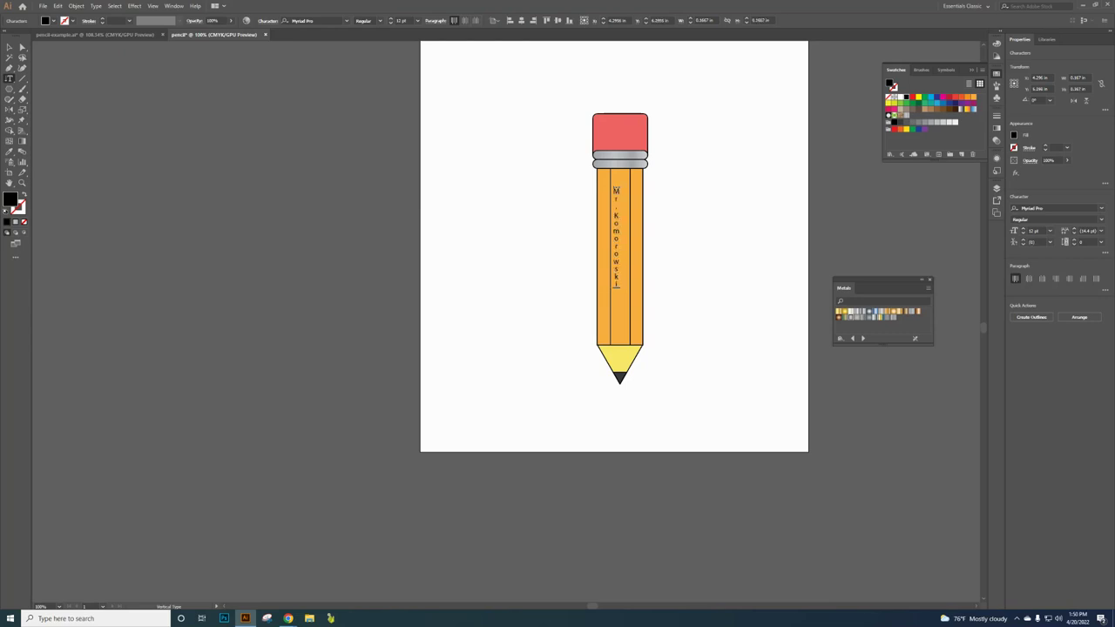
left_click(10, 47)
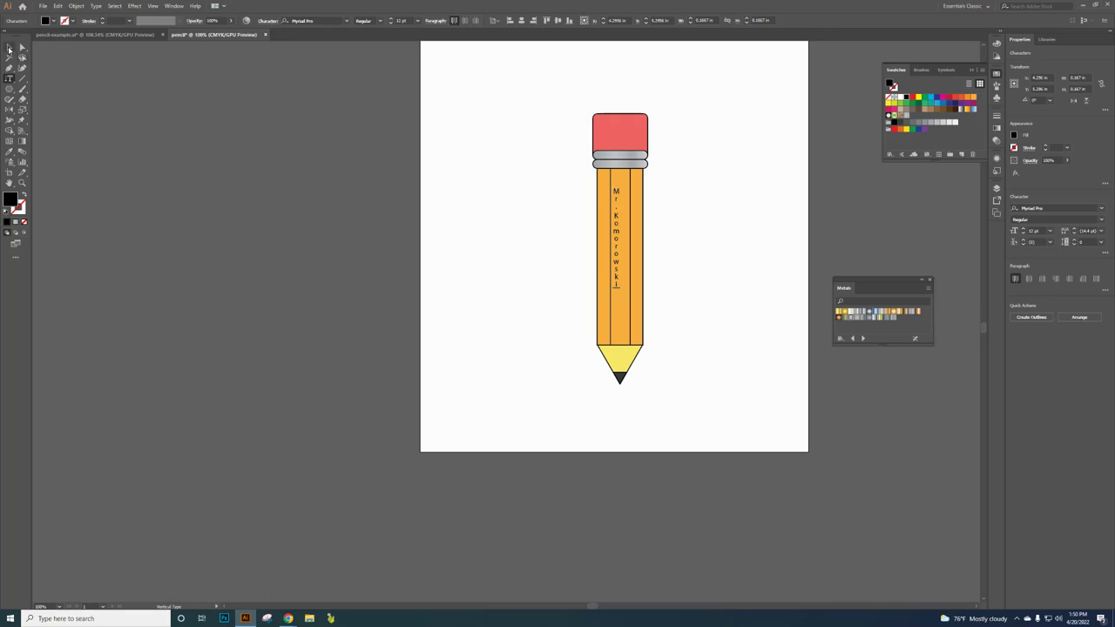
Set the name to 18 pt in the orange juice font and centre it on the body
left_click(417, 21)
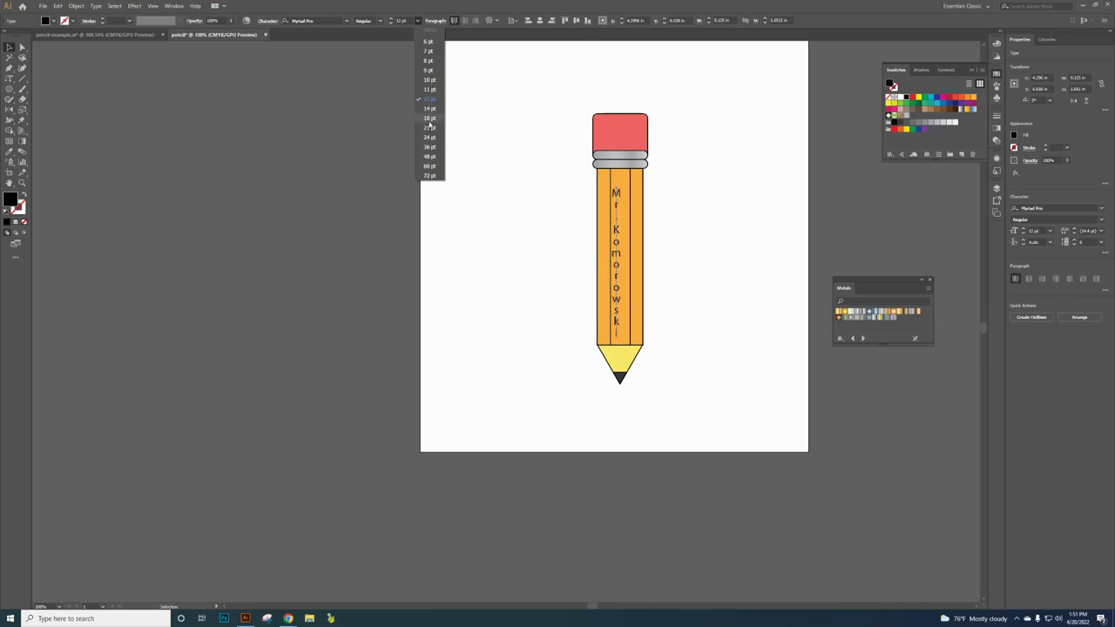
left_click(430, 120)
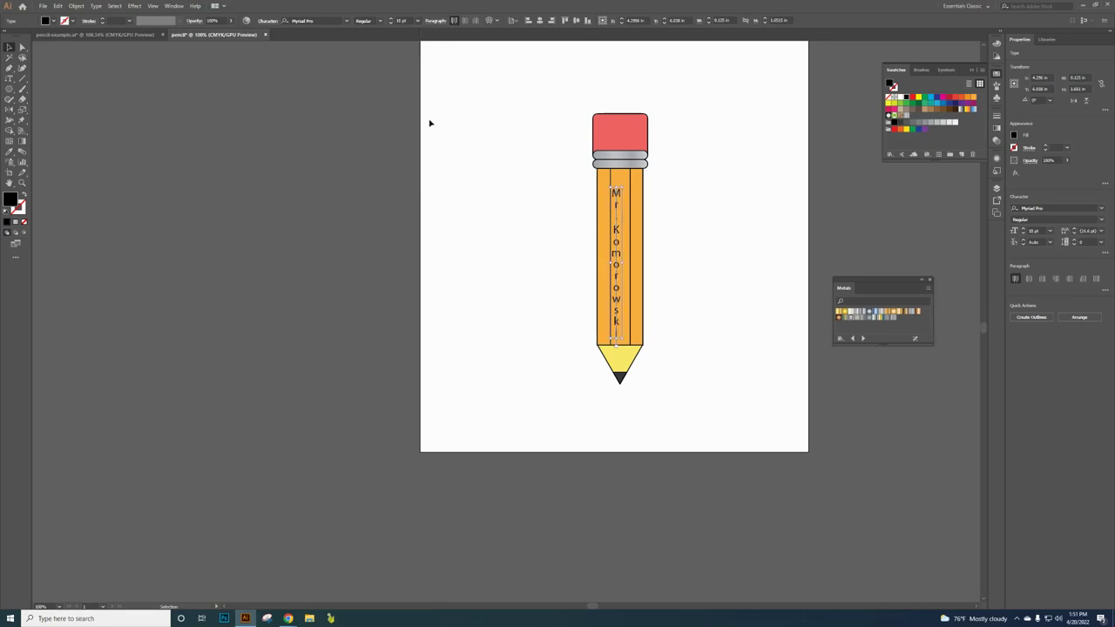
left_click(347, 21)
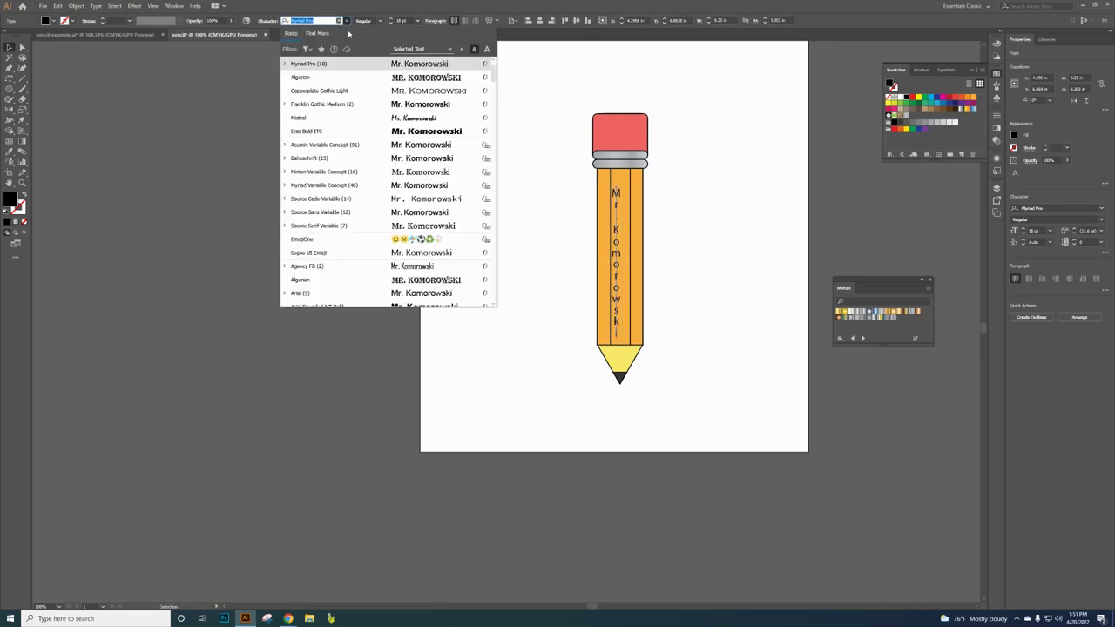
type("geor")
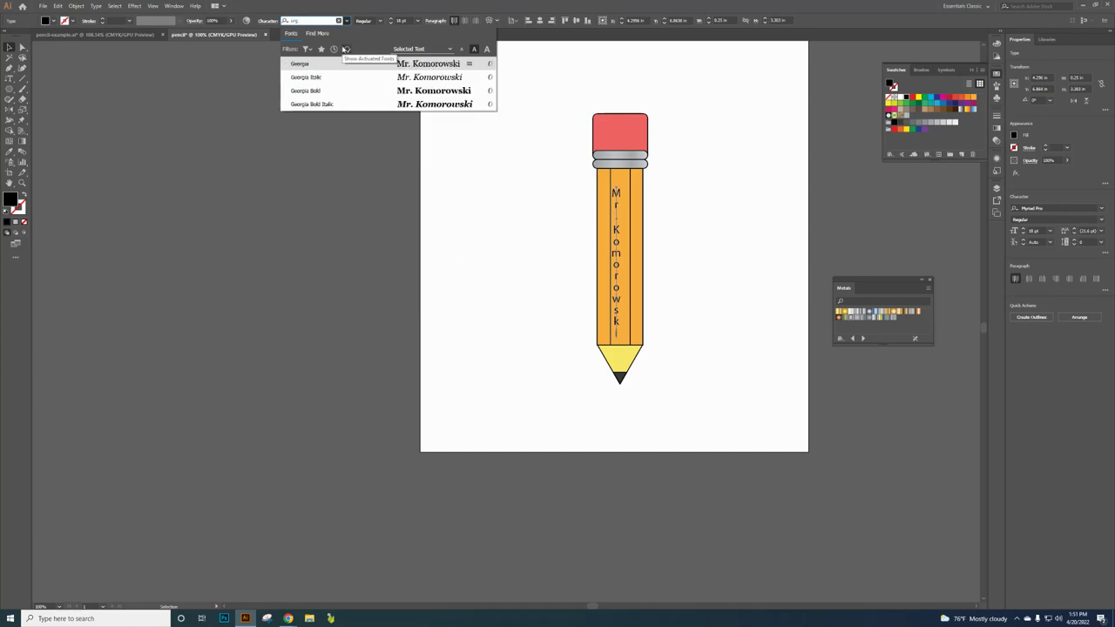
key("BackSpace")
key("BackSpace")
key("BackSpace")
type("or")
left_click(338, 66)
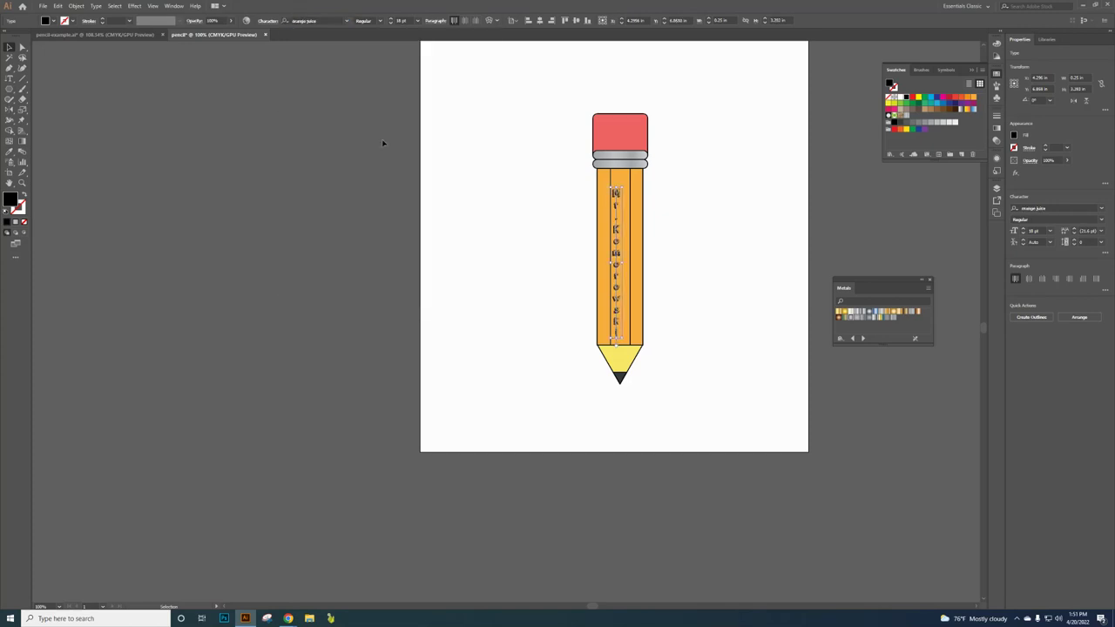
left_click_drag(617, 229, 619, 224)
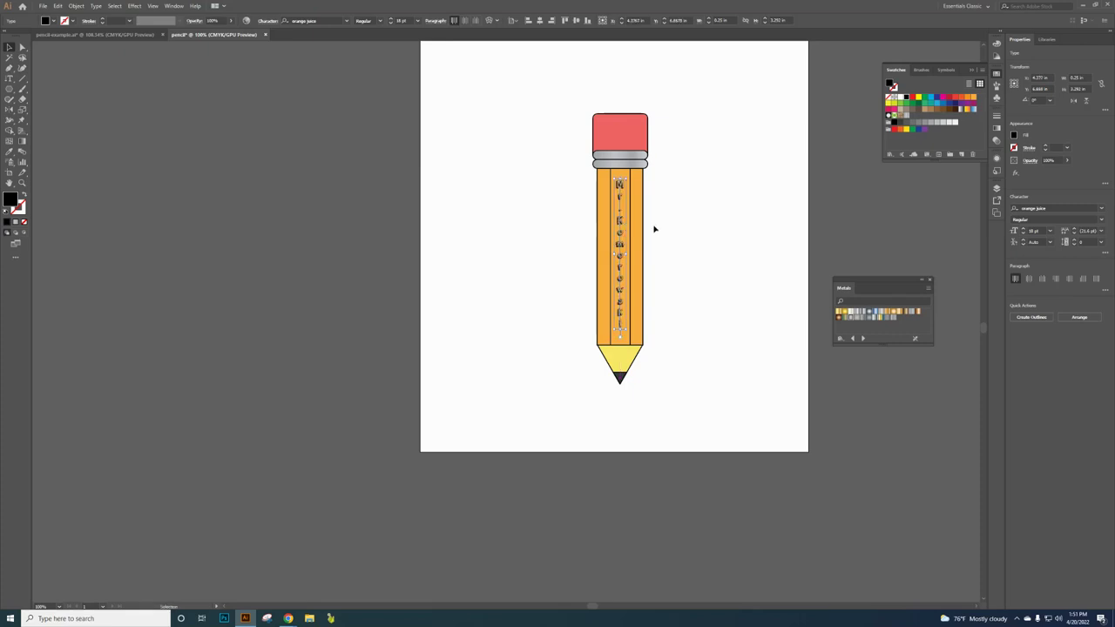
left_click(710, 257)
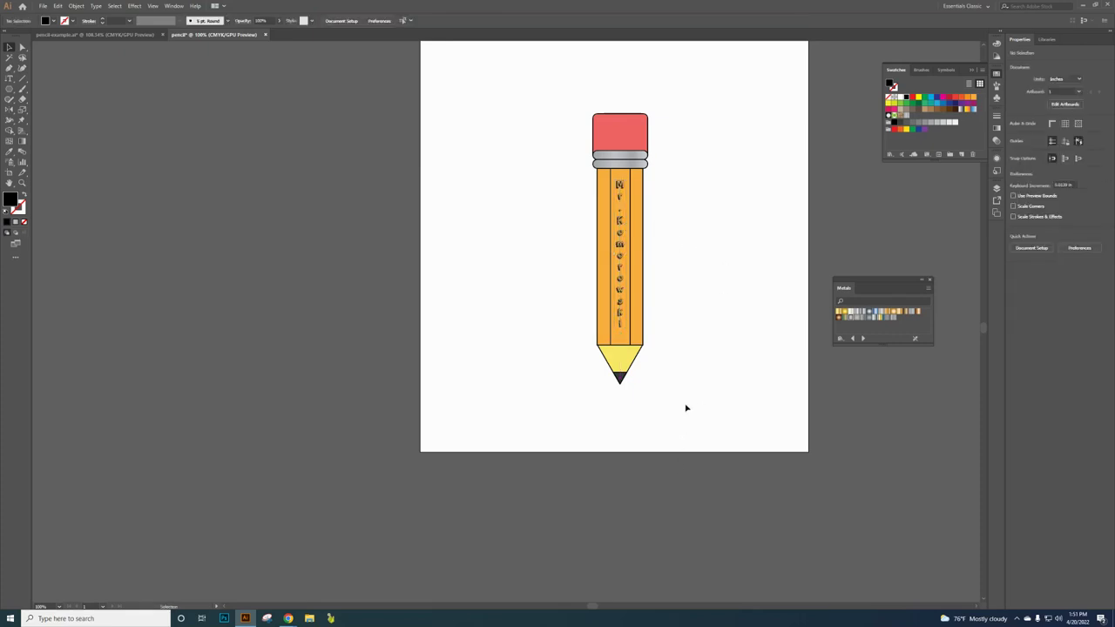
Select all the pencil's parts and group them into one object
left_click_drag(695, 406, 539, 80)
left_click_drag(538, 80, 538, 77)
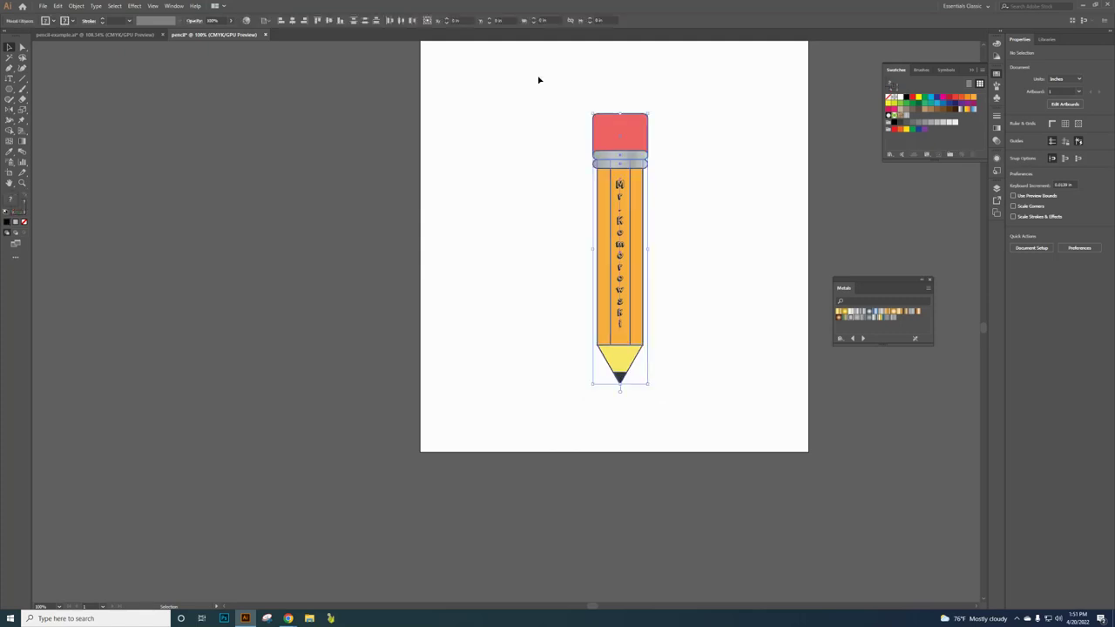
left_click(651, 313)
left_click_drag(642, 309, 685, 311)
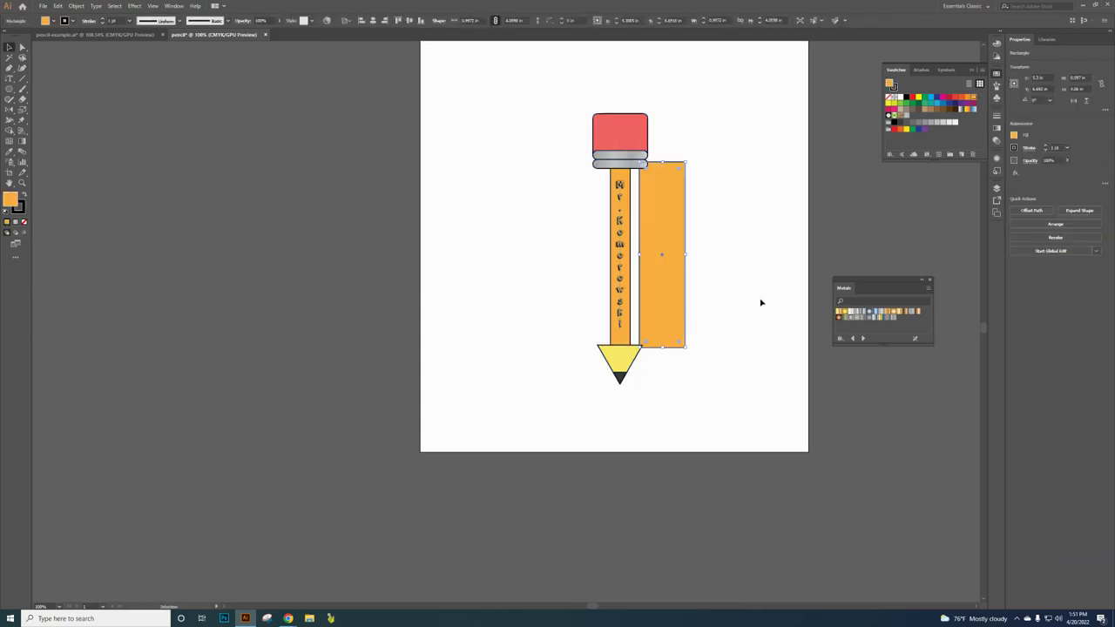
key("ctrl+z")
mouse_move(543, 62)
left_mouse_down()
mouse_move(691, 284)
mouse_move(720, 413)
left_mouse_up()
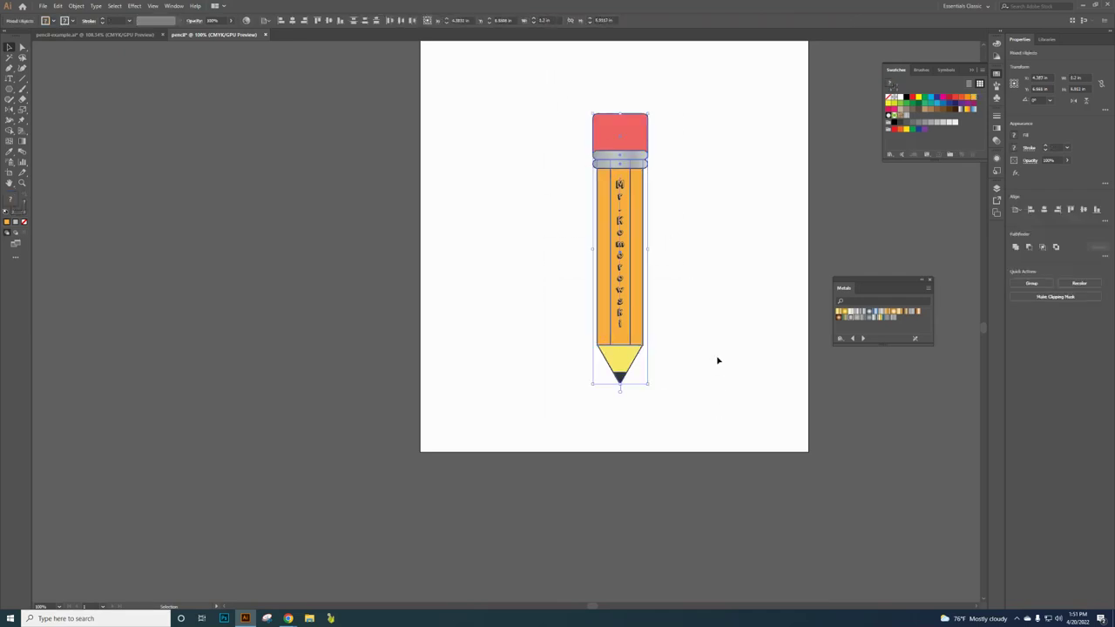
right_click(634, 273)
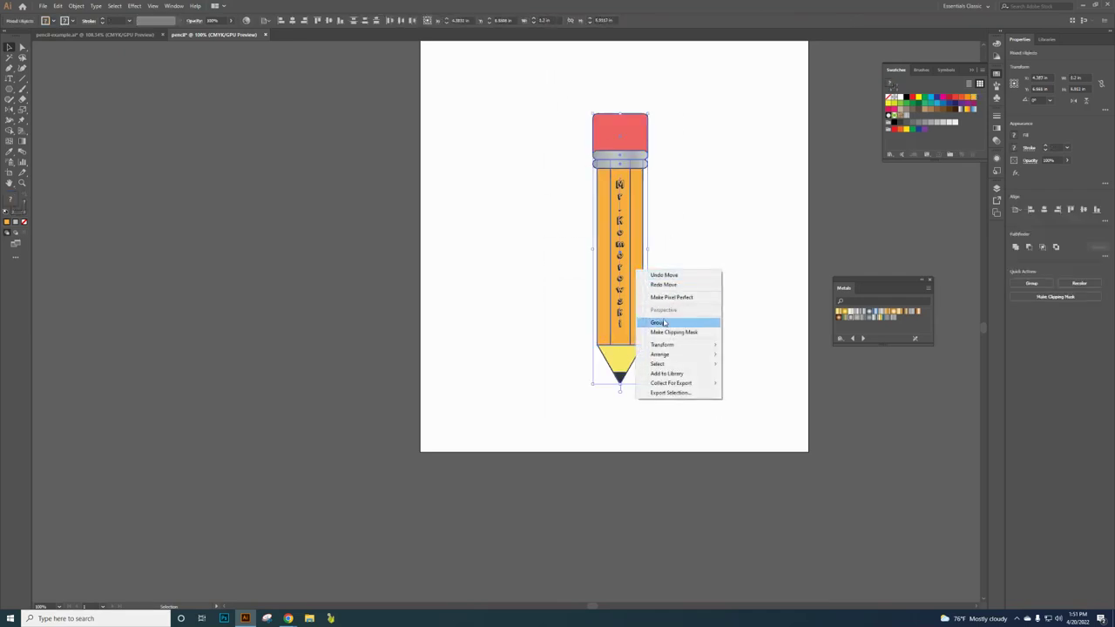
left_click(665, 323)
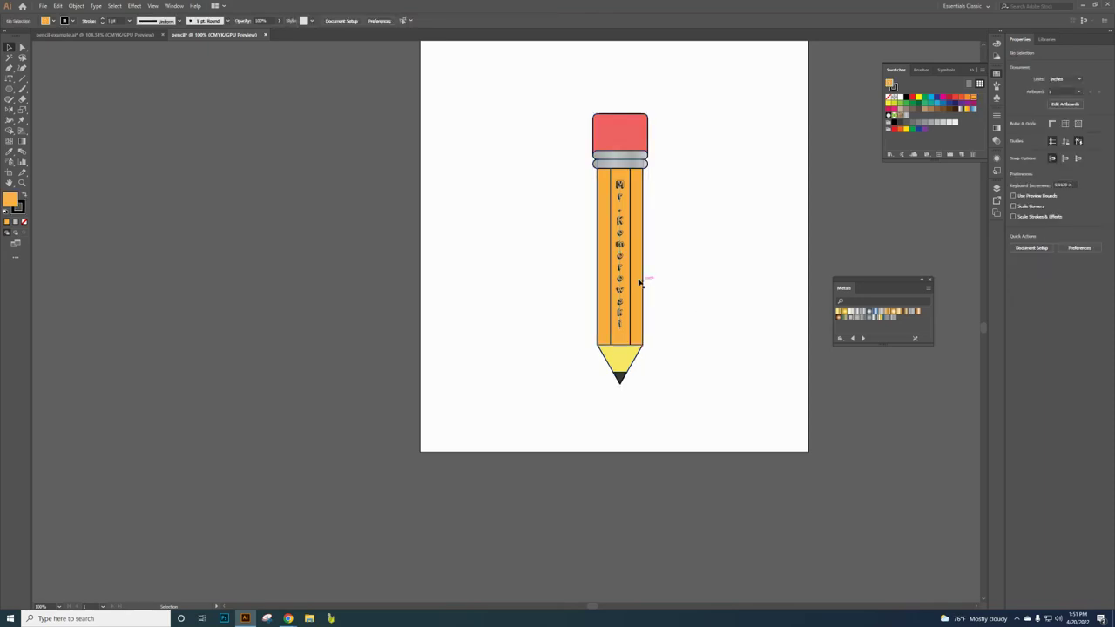
Move the pencil up and left, then draw a wide ellipse to its right
left_click_drag(640, 281, 698, 285)
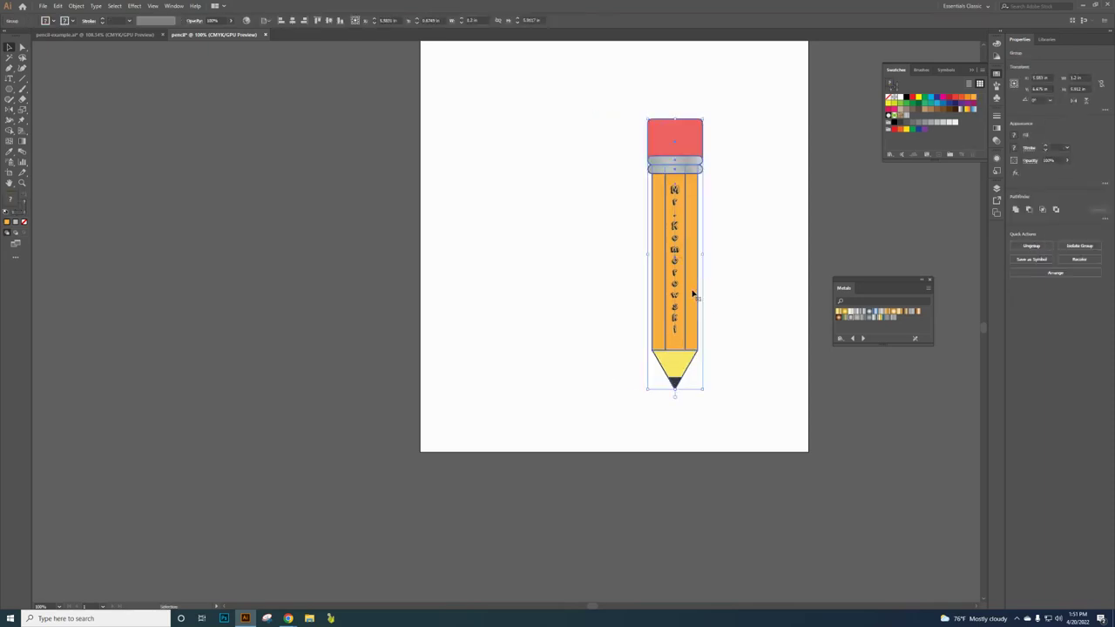
key("ctrl+z")
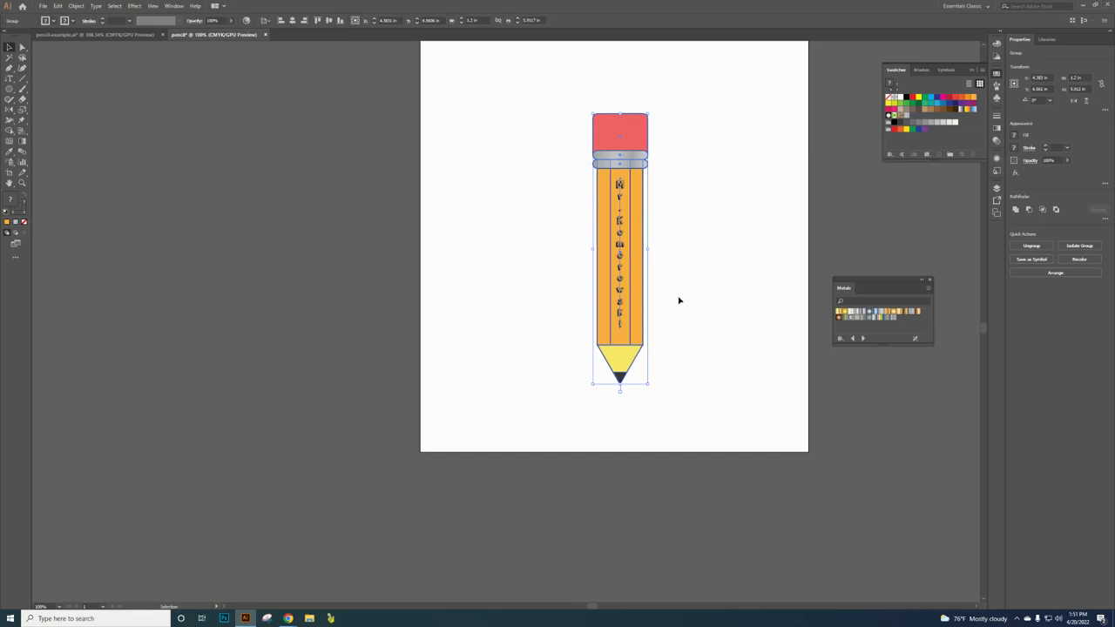
mouse_move(645, 287)
left_mouse_down()
mouse_move(659, 288)
mouse_move(578, 256)
mouse_move(558, 272)
left_mouse_up()
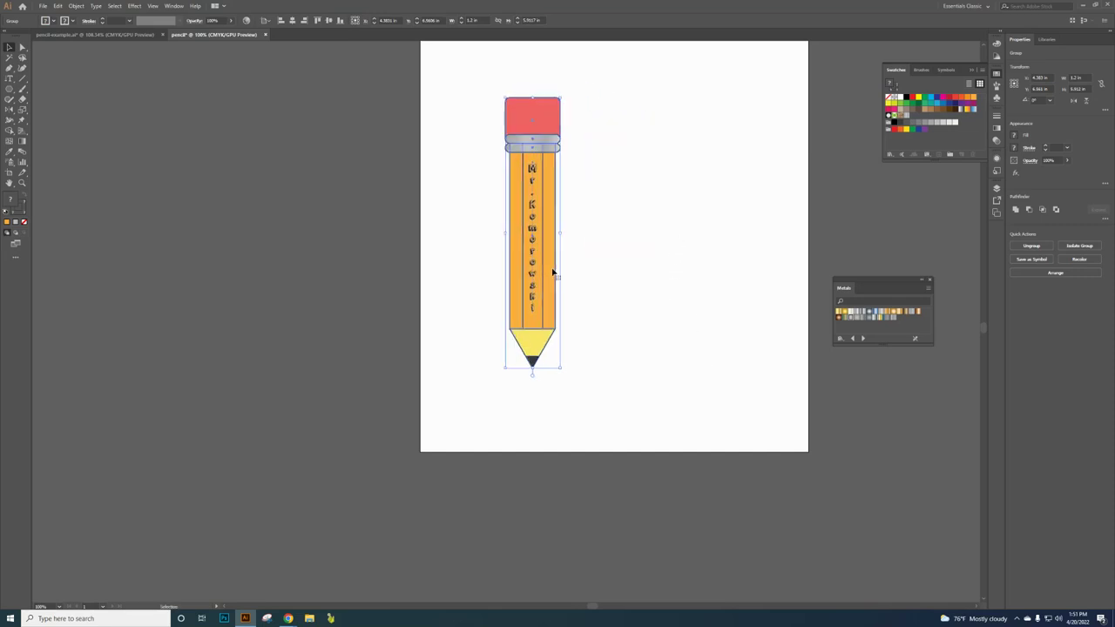
left_click_drag(10, 89, 41, 107)
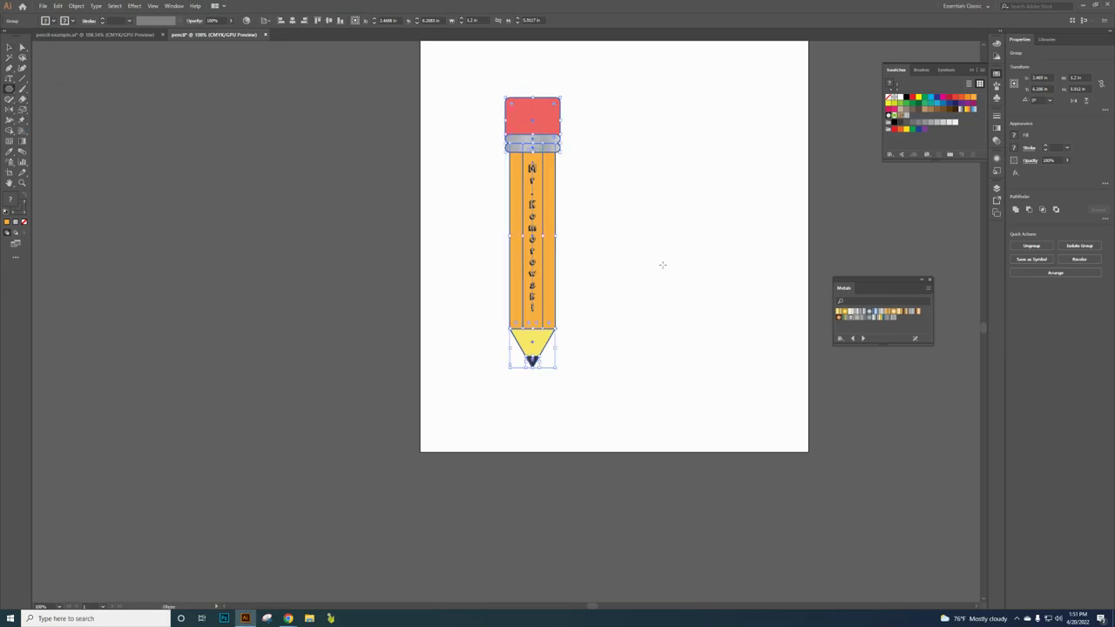
left_click_drag(615, 284, 759, 326)
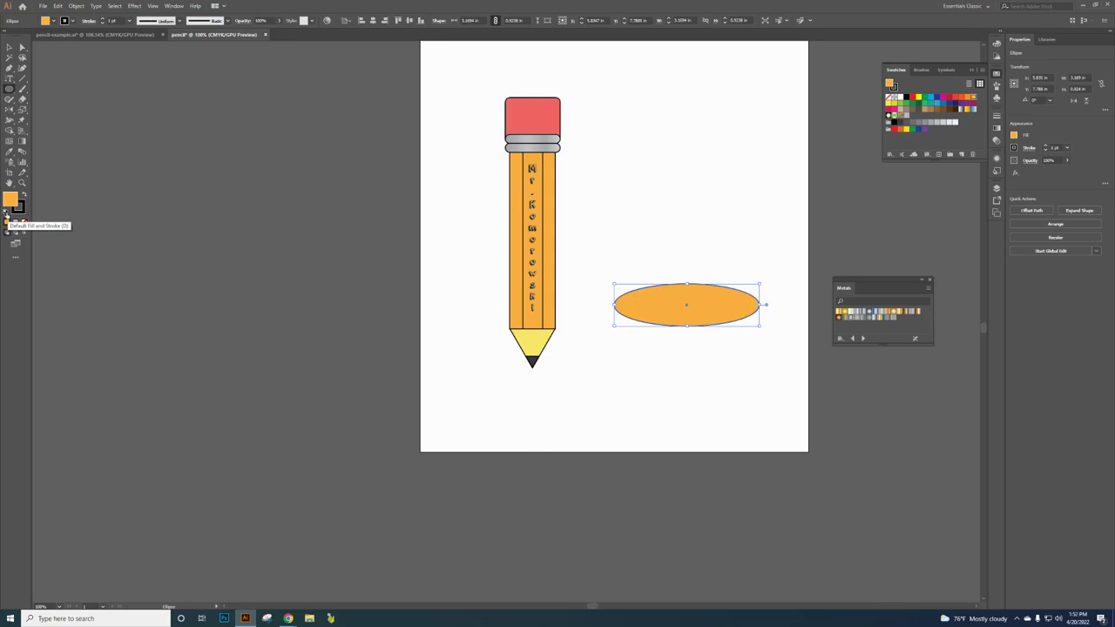
Make the ellipse white with a black outline, paste a copy in front, and drag it below
left_click(5, 214)
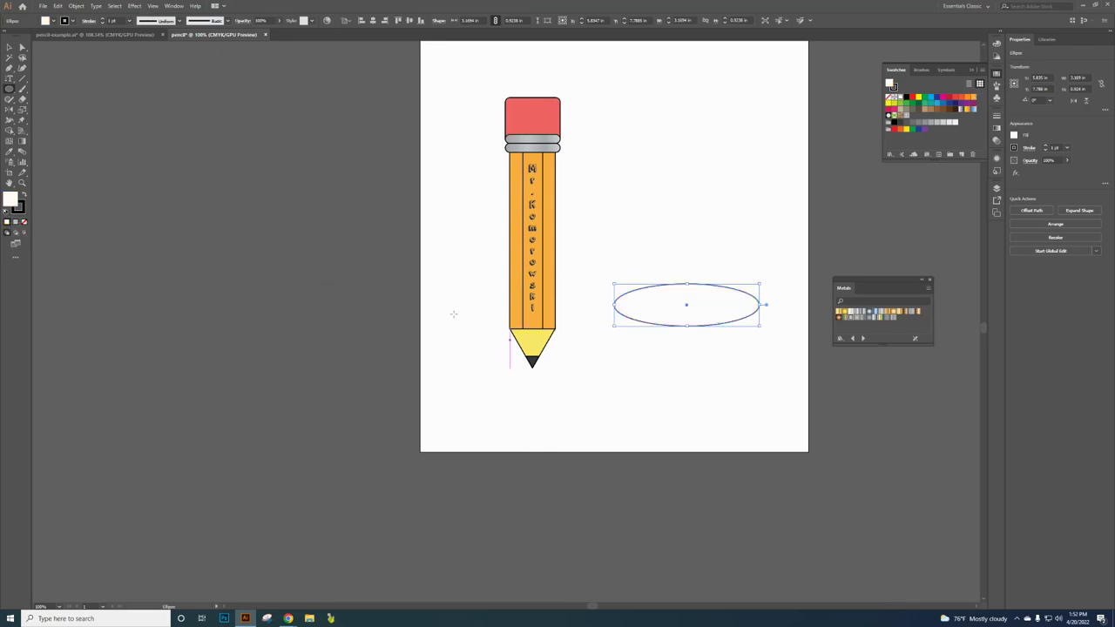
left_click(59, 6)
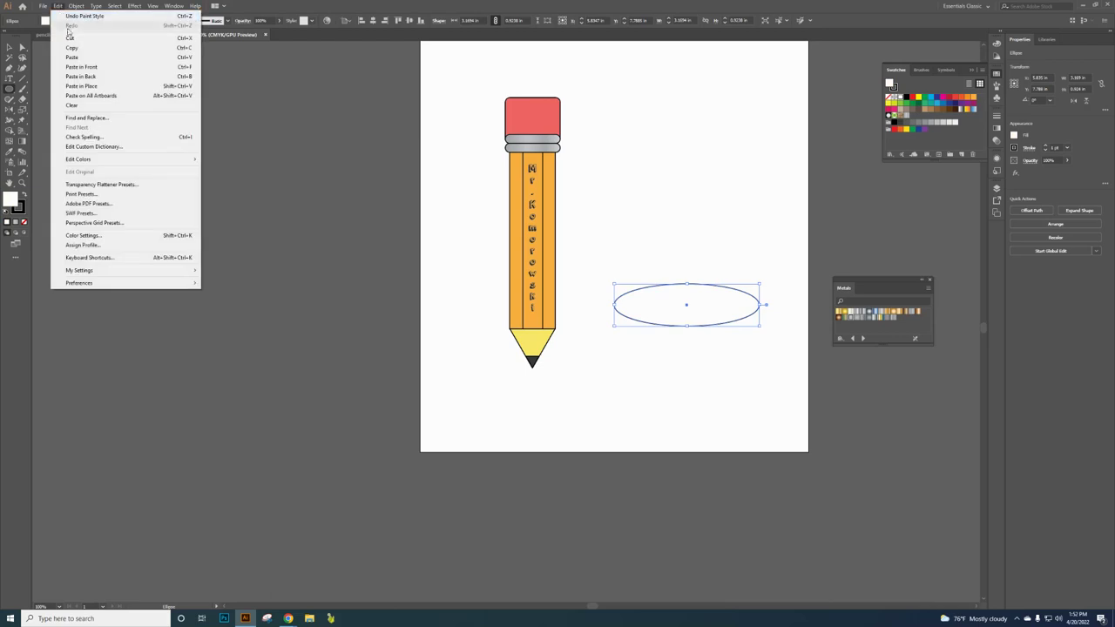
left_click(65, 48)
left_click(56, 6)
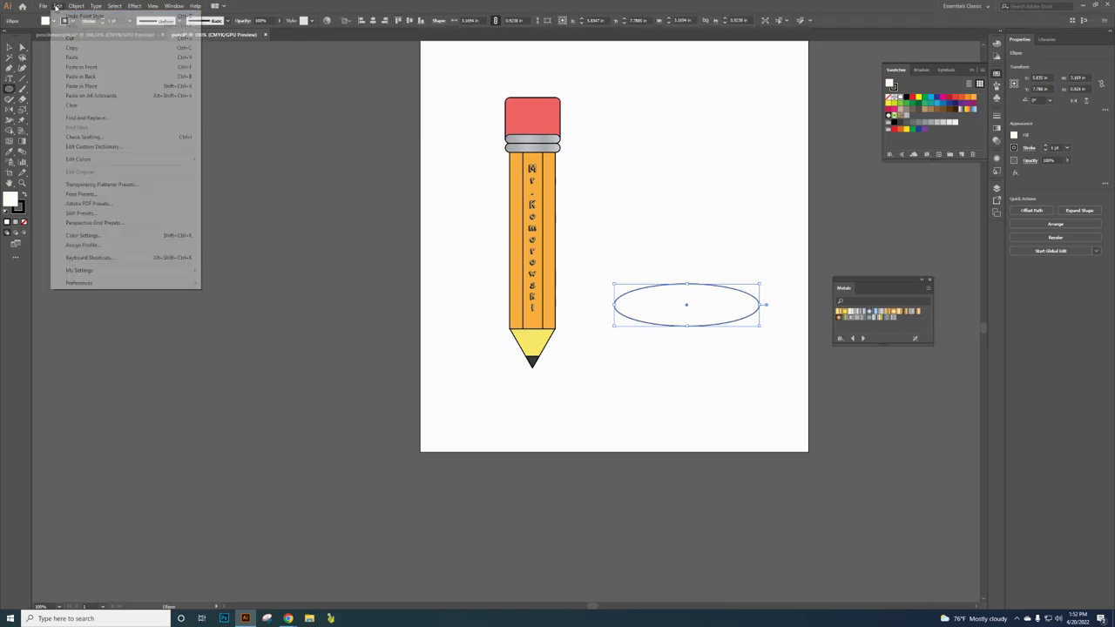
left_click(83, 67)
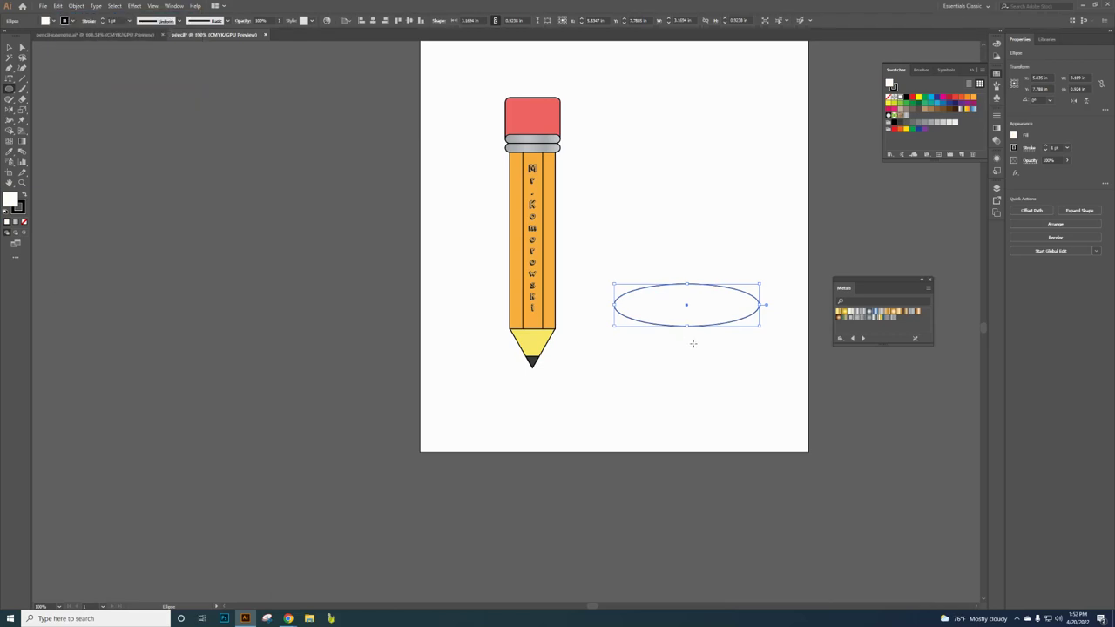
left_click(9, 47)
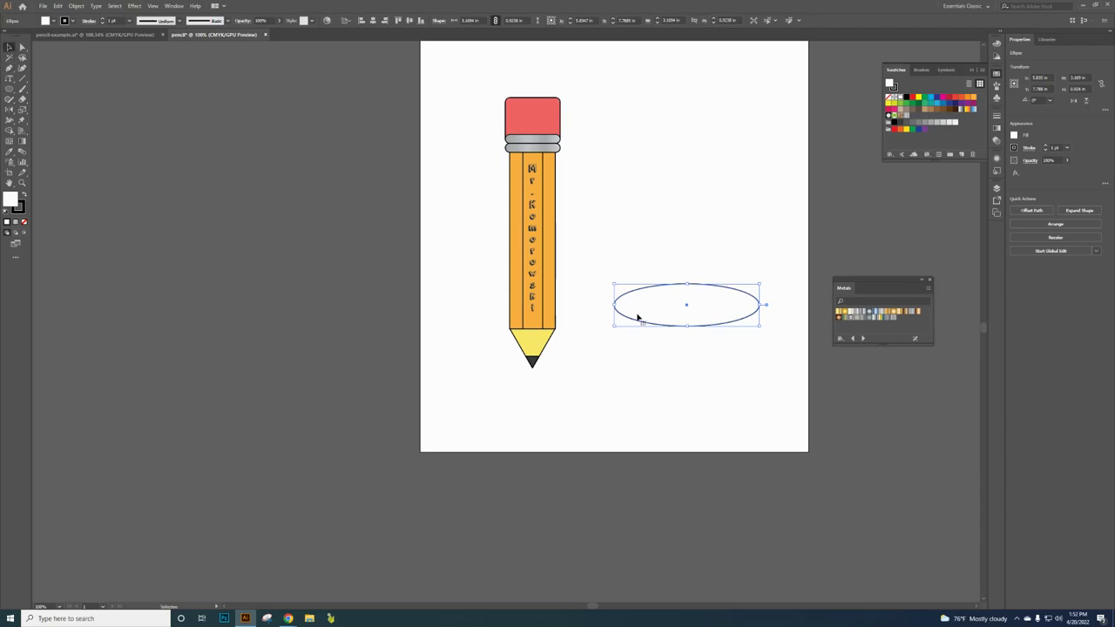
left_click_drag(659, 326, 658, 386)
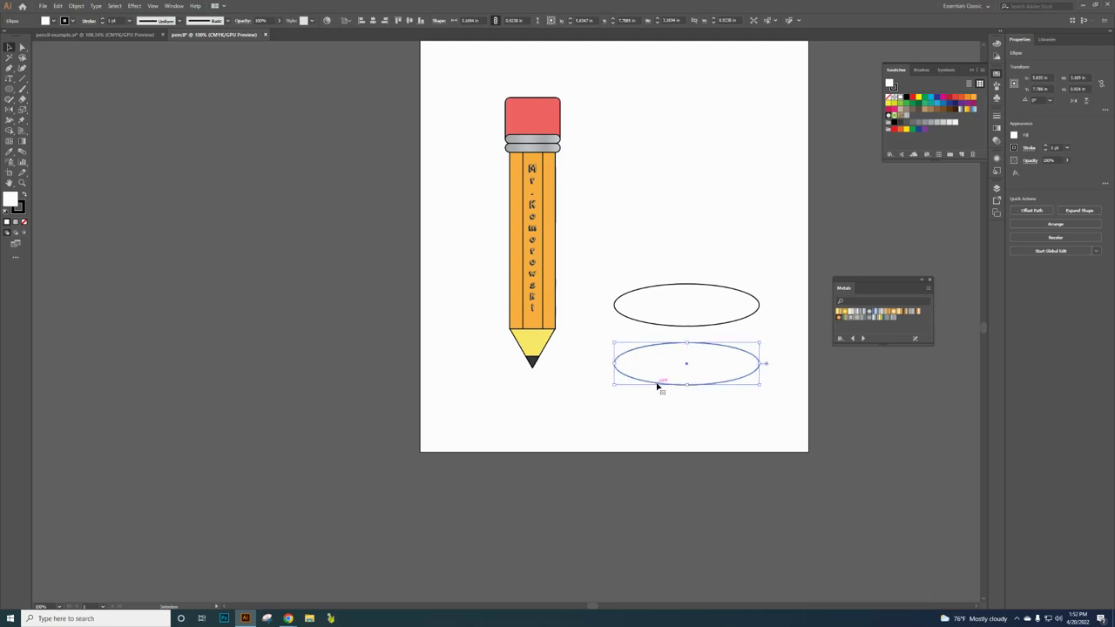
Draw vertical line segments joining the left and right ends of the two ellipses
left_click(22, 78)
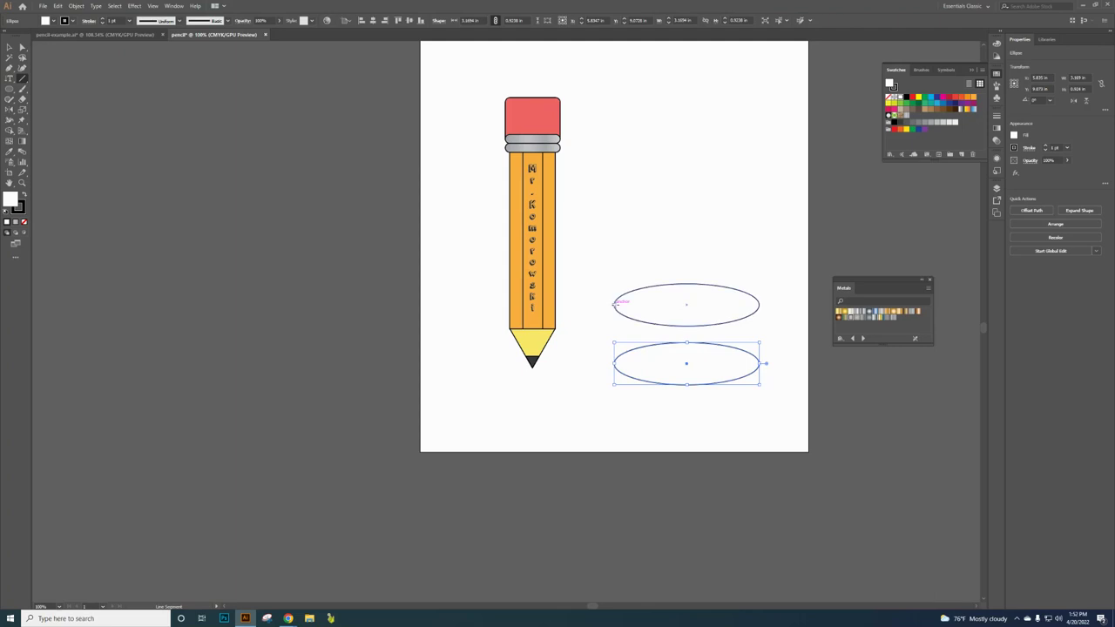
left_click_drag(613, 303, 614, 322)
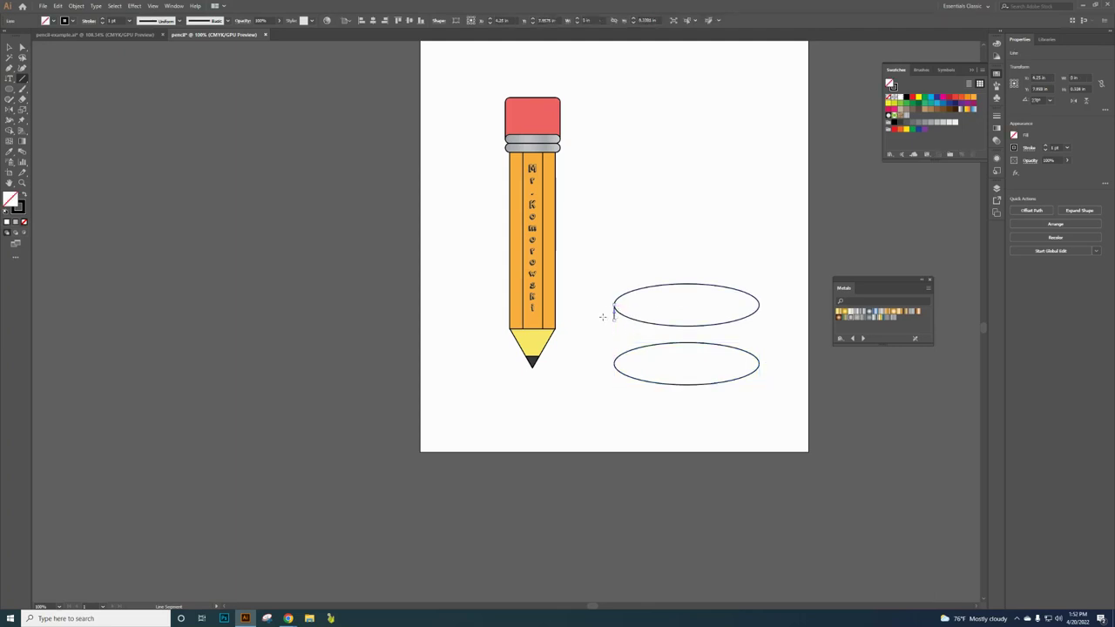
key("ctrl+z")
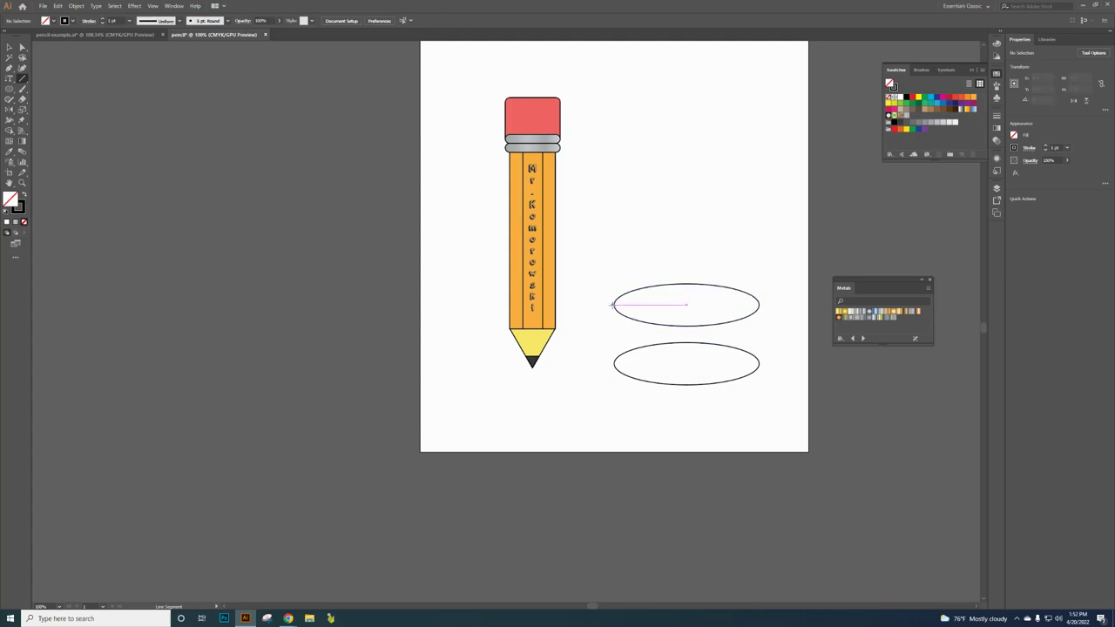
left_click(615, 303)
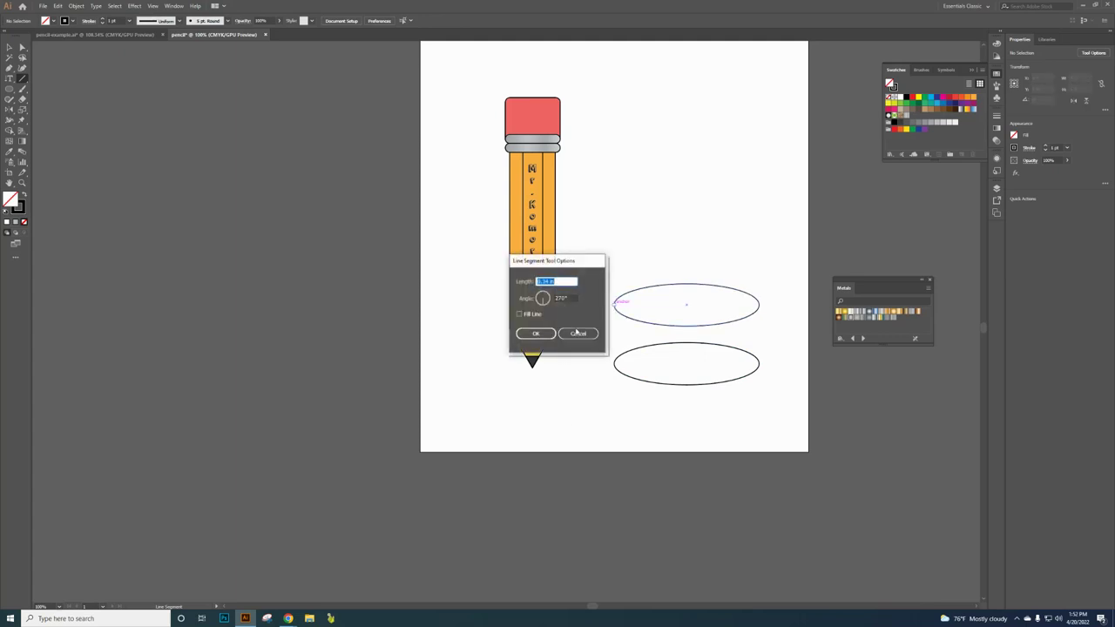
left_click(578, 334)
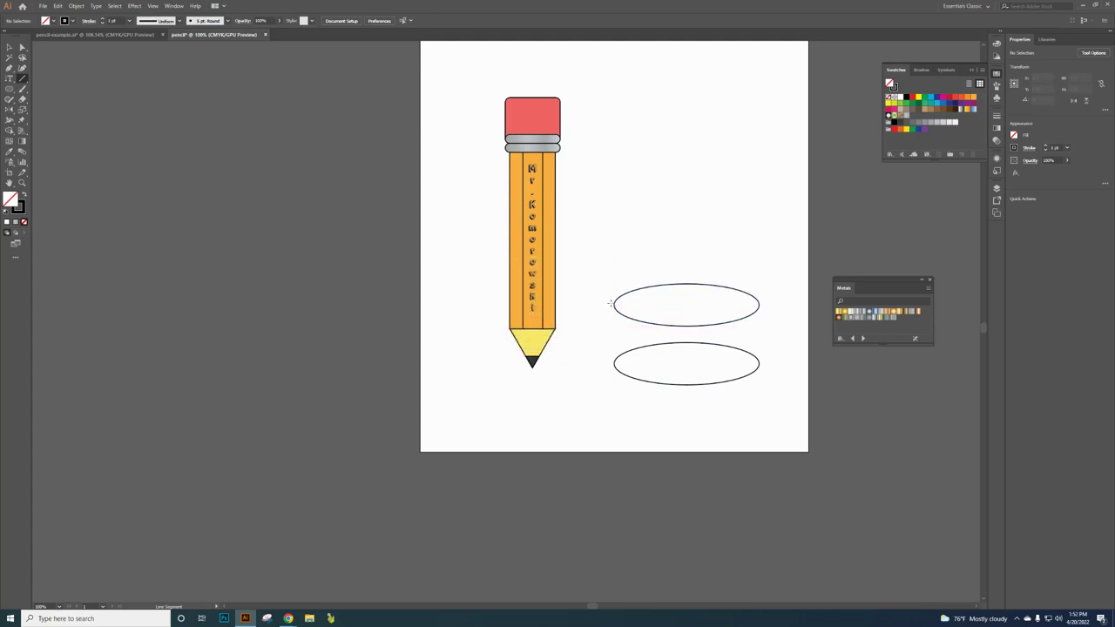
left_click_drag(614, 304, 614, 363)
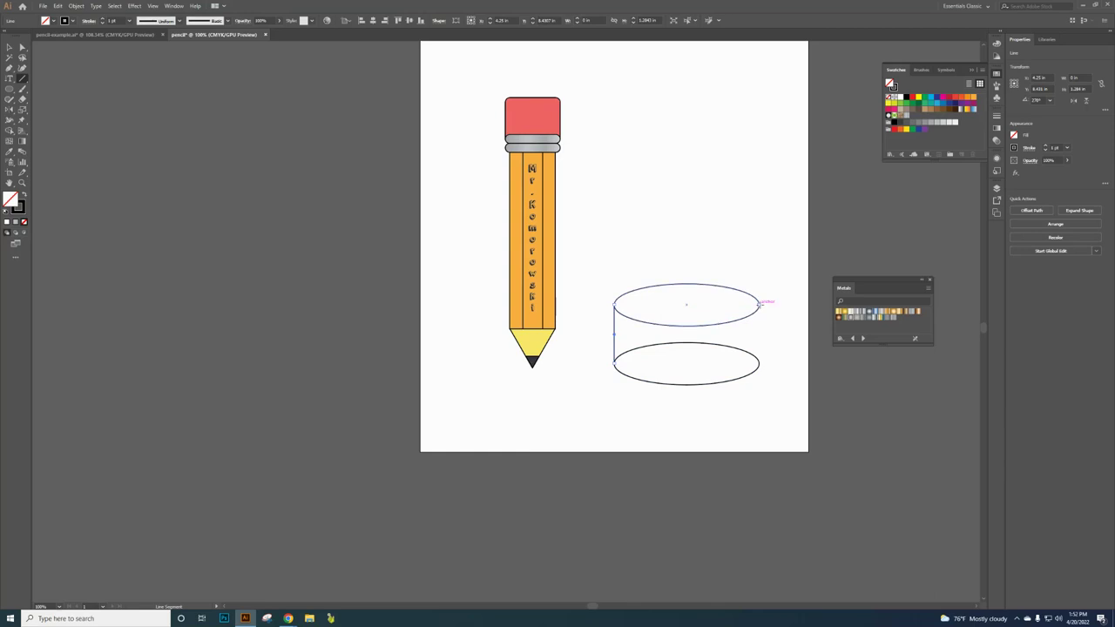
left_click_drag(759, 303, 758, 362)
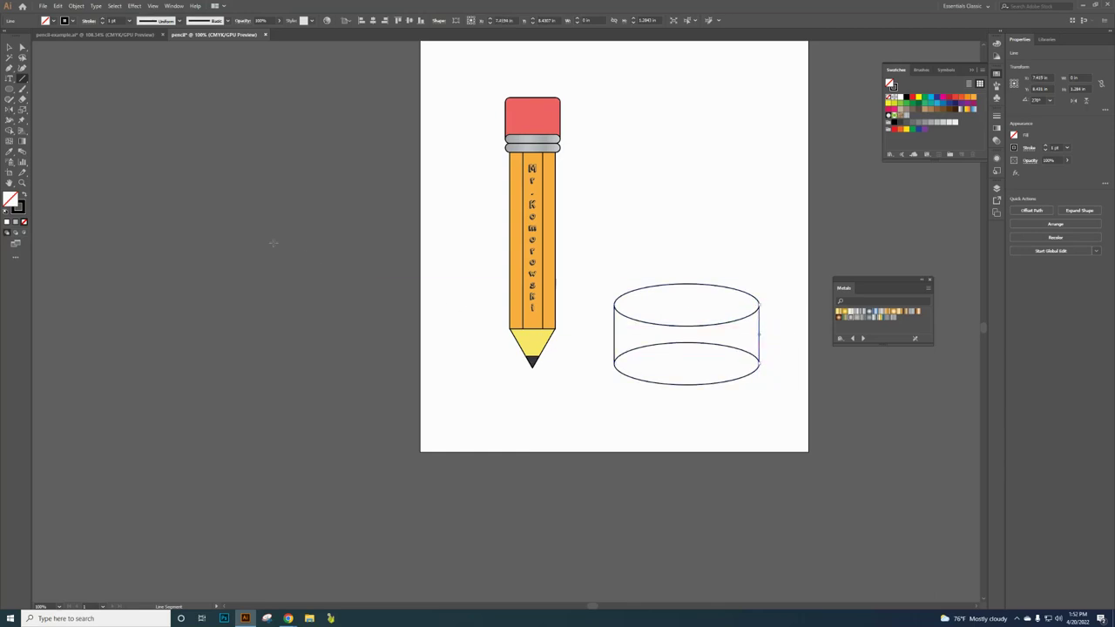
left_click(10, 47)
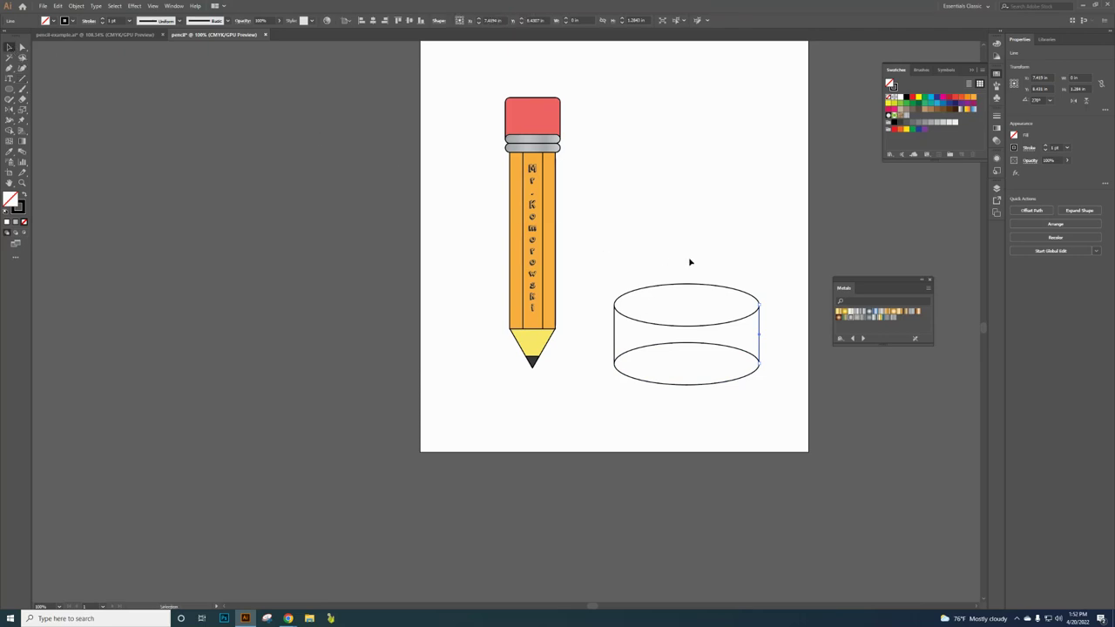
Select the cylinder parts and merge the side band into the bottom ellipse with Shape Builder
left_click_drag(794, 421, 598, 241)
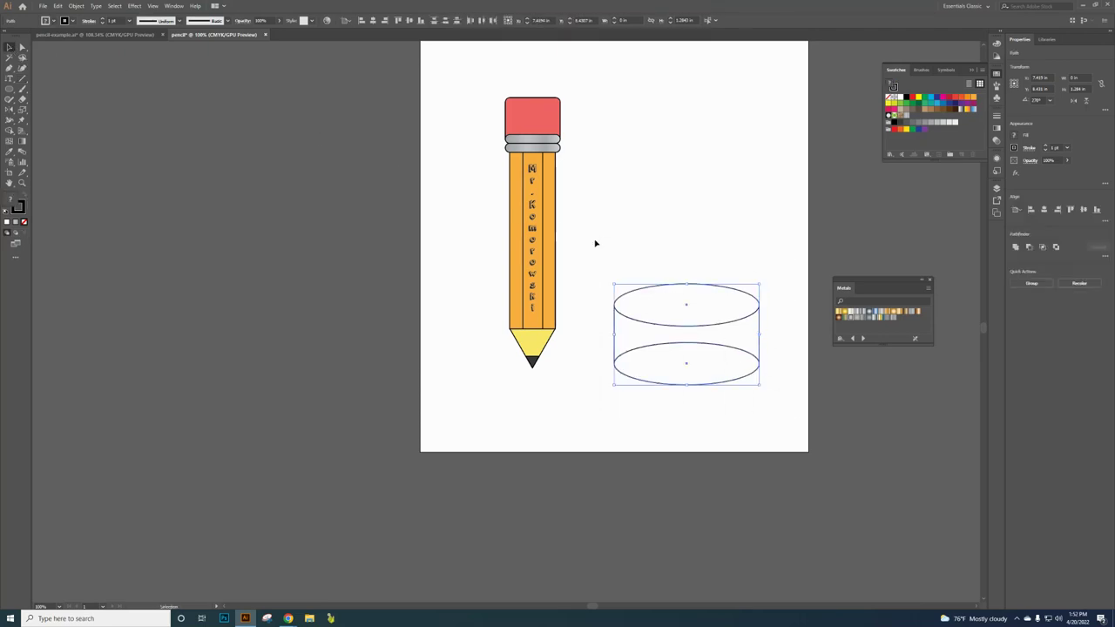
left_click(10, 131)
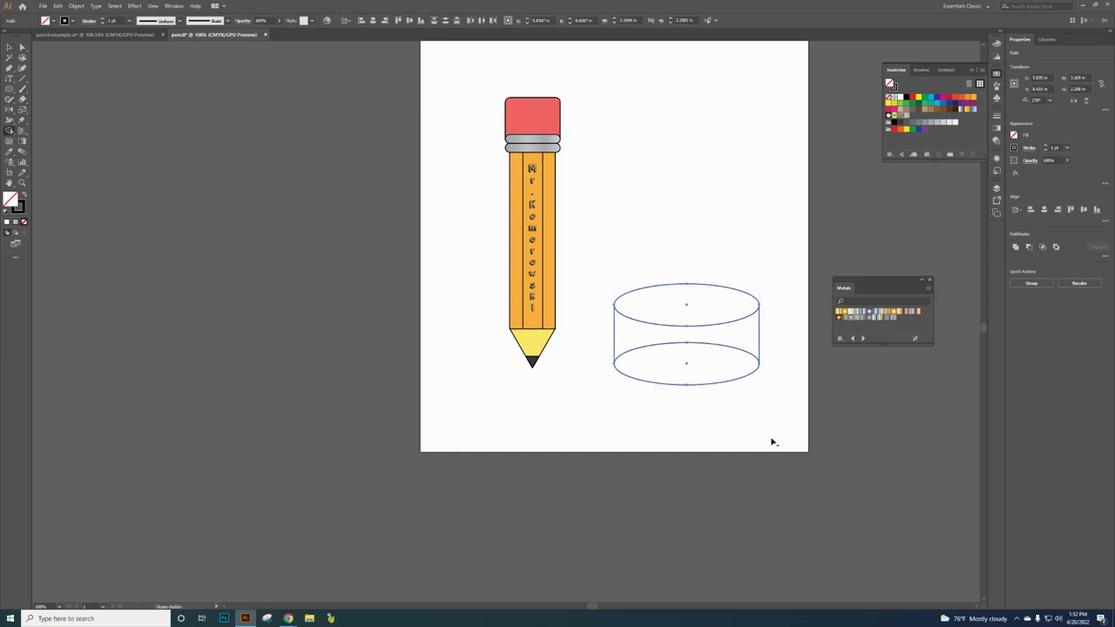
left_click_drag(747, 336, 724, 368)
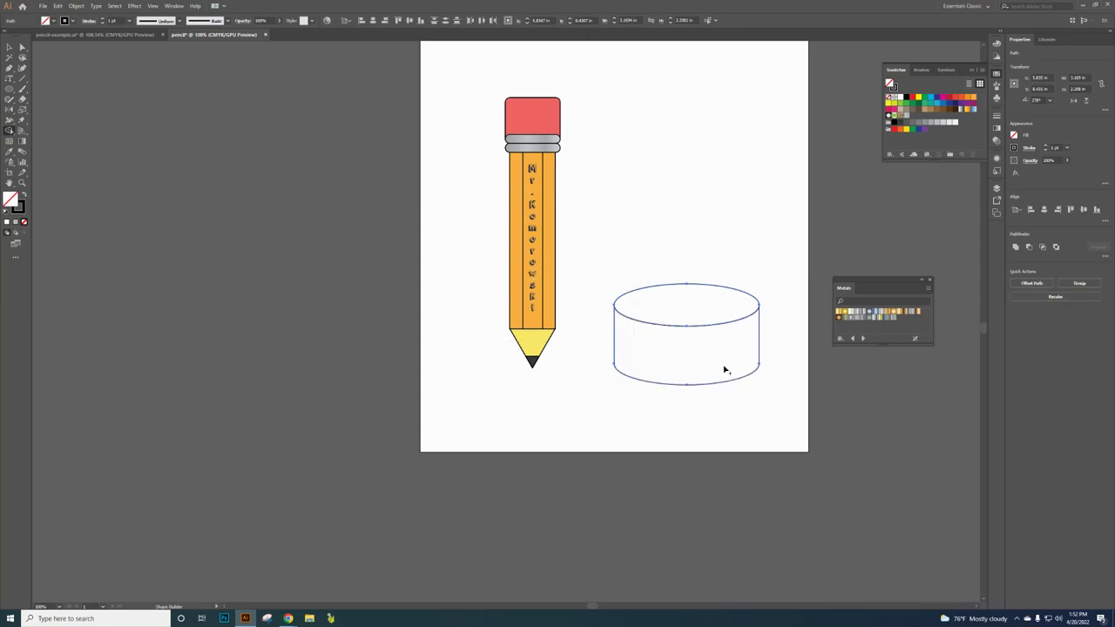
left_click(9, 47)
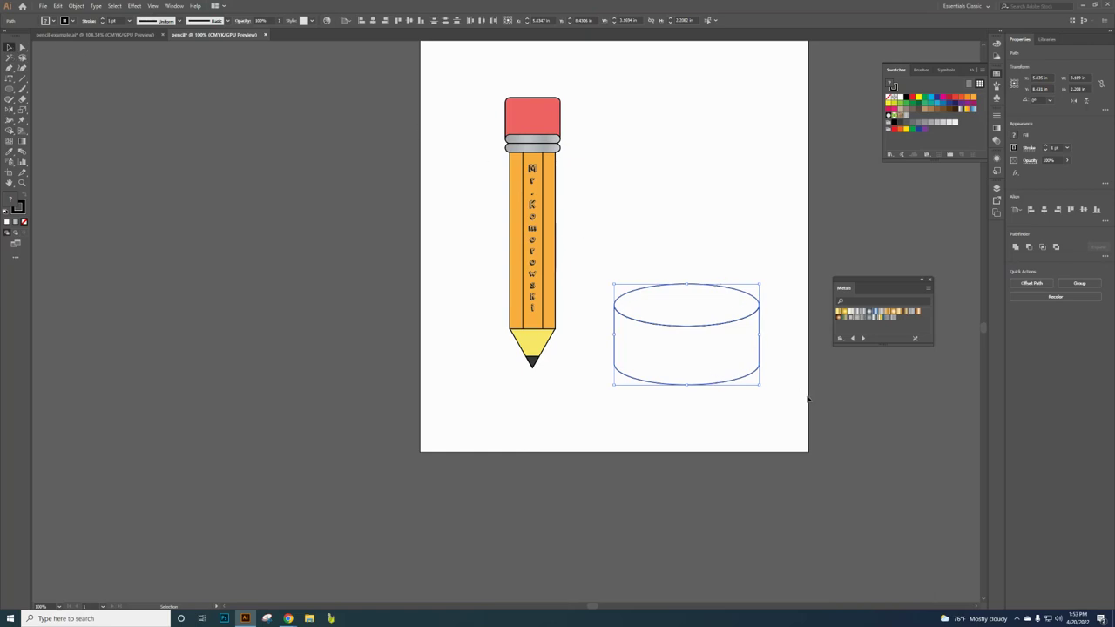
Reset the cylinder body to default fill and stroke, then fill it with a grey metal gradient
left_click(789, 415)
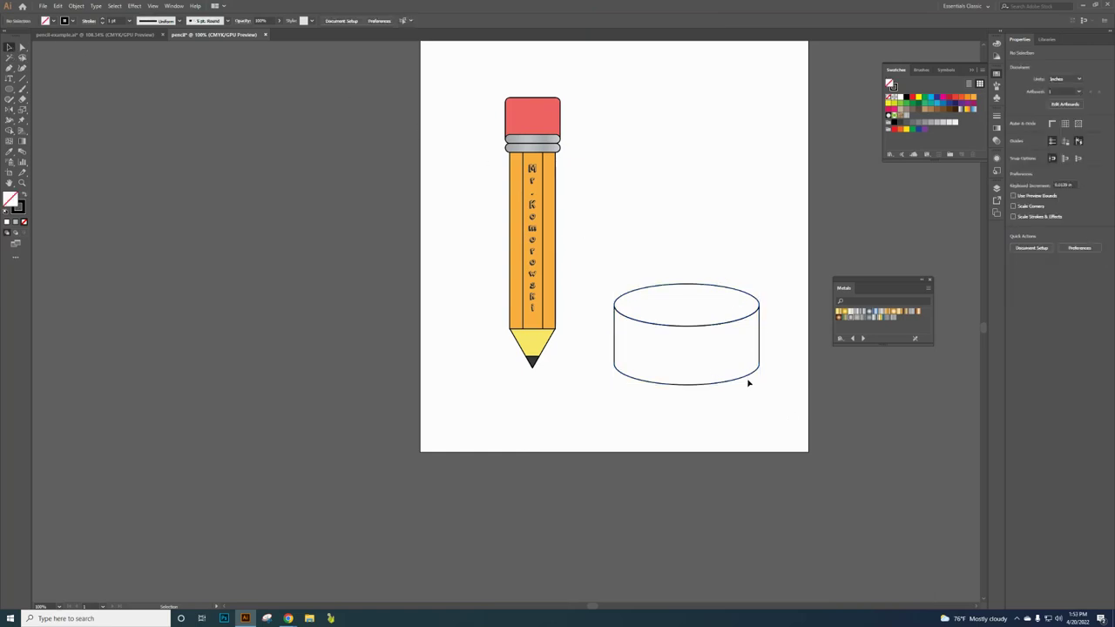
left_click(635, 378)
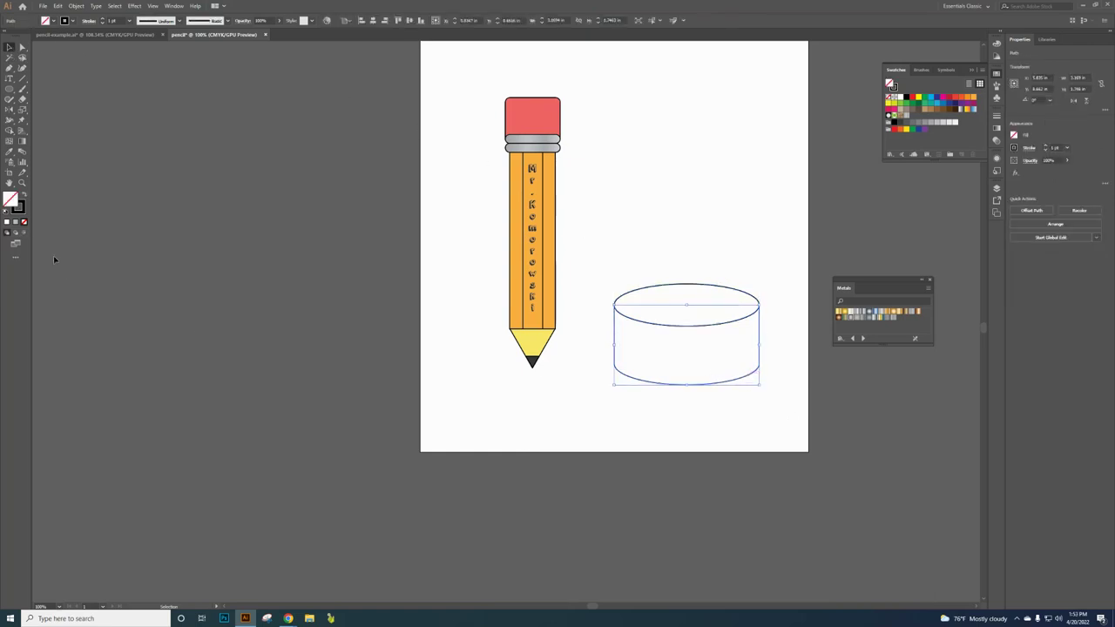
left_click(6, 211)
left_click(850, 319)
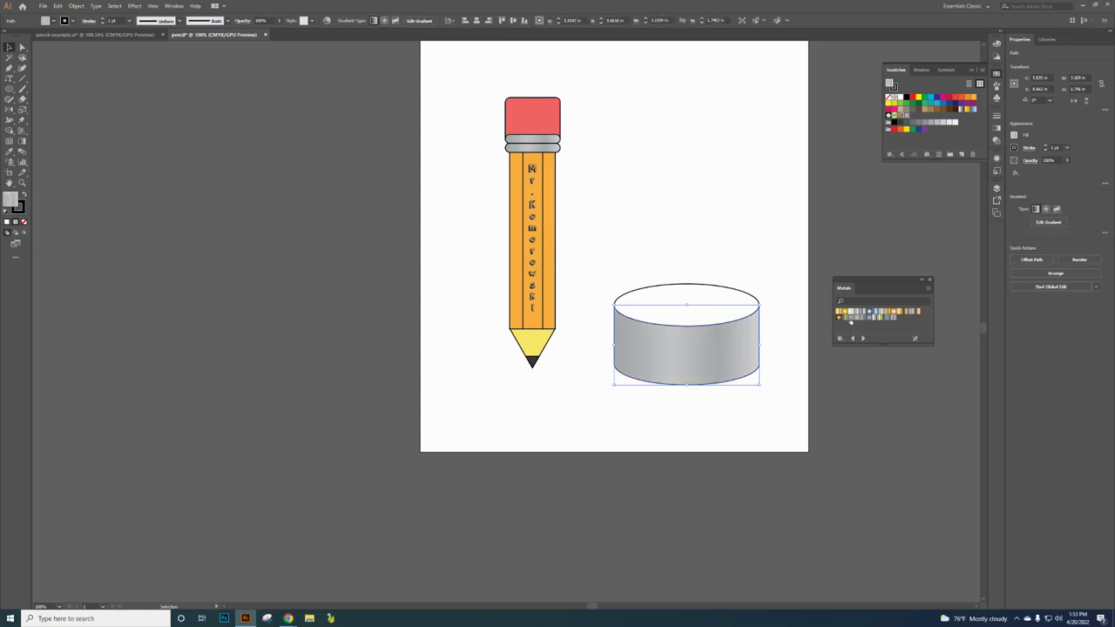
Fill the cylinder's top ellipse with a dark grey swatch
left_click(712, 297)
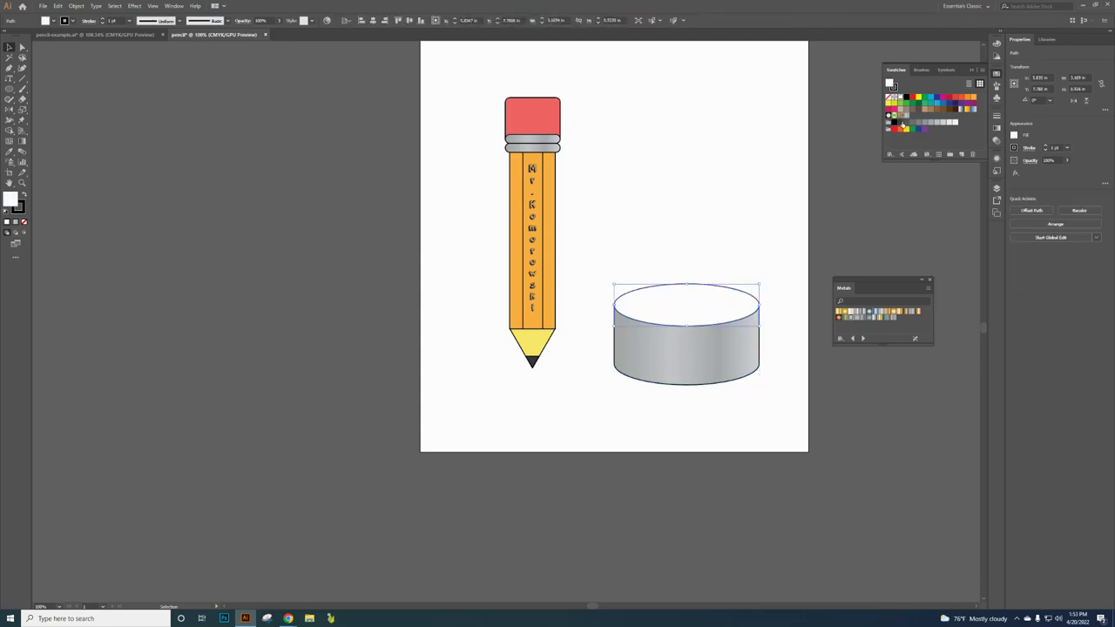
left_click(902, 123)
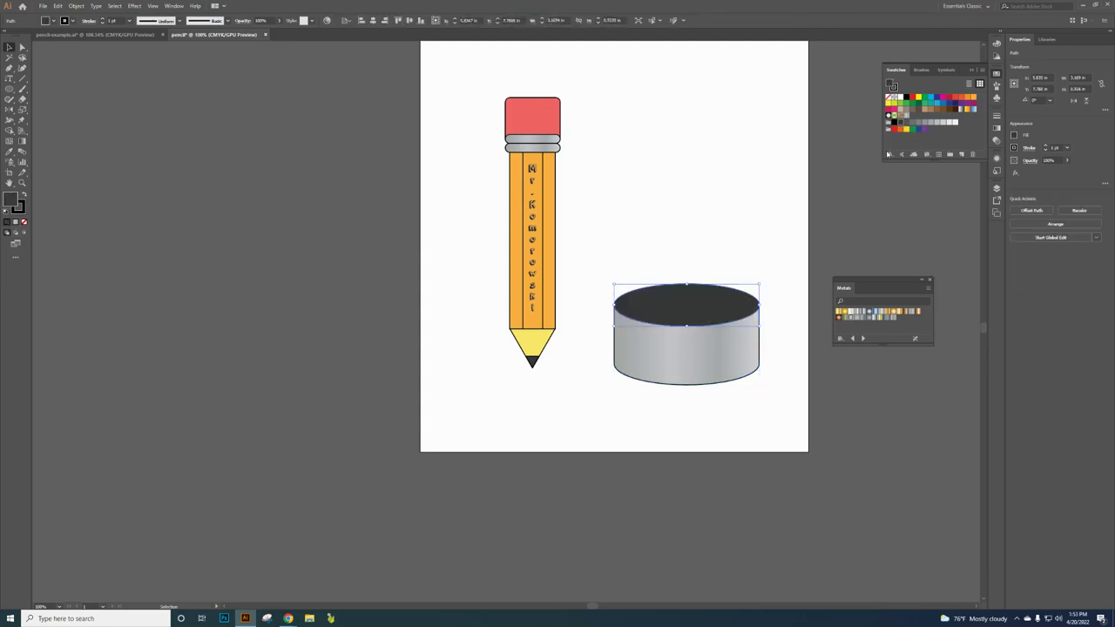
left_click(672, 196)
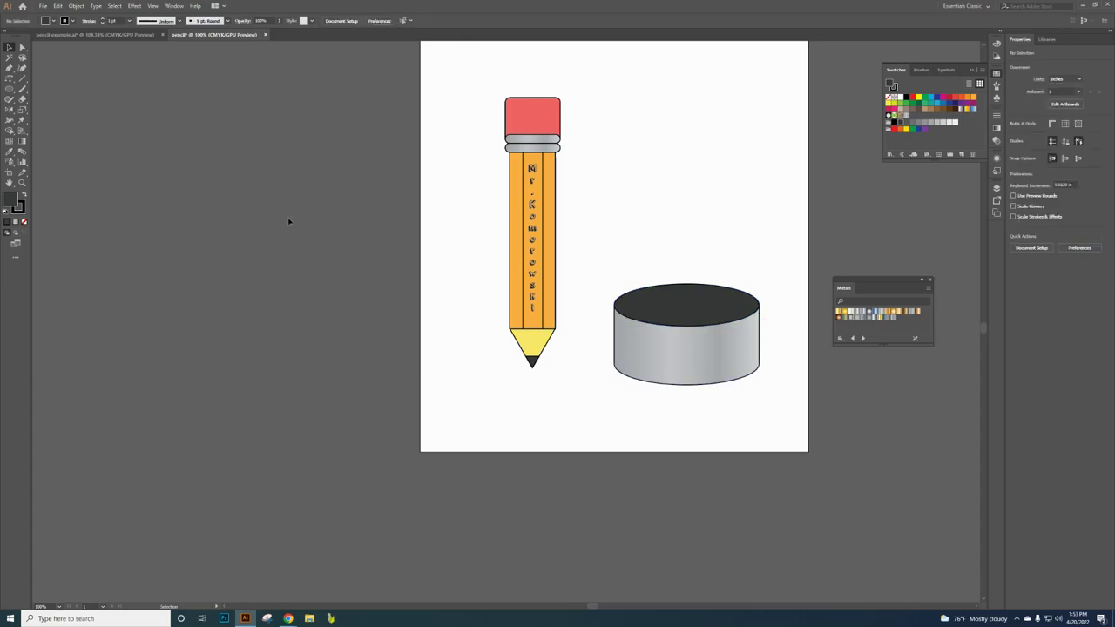
Type 'Mr. K's Desk' as area text inside the cylinder body
left_click_drag(9, 77, 39, 78)
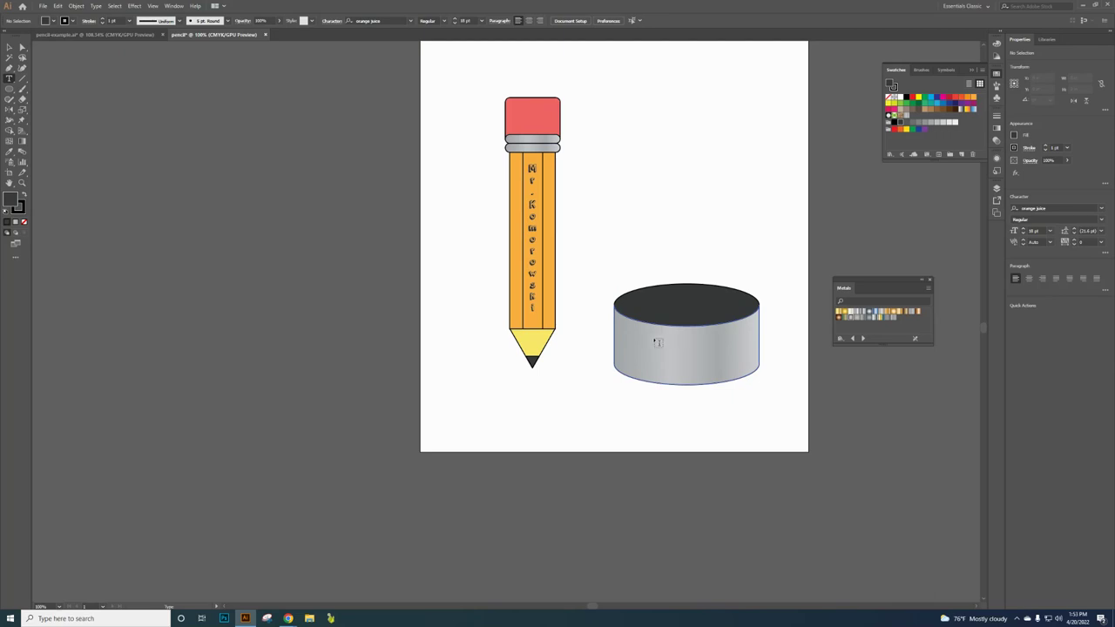
left_click(684, 380)
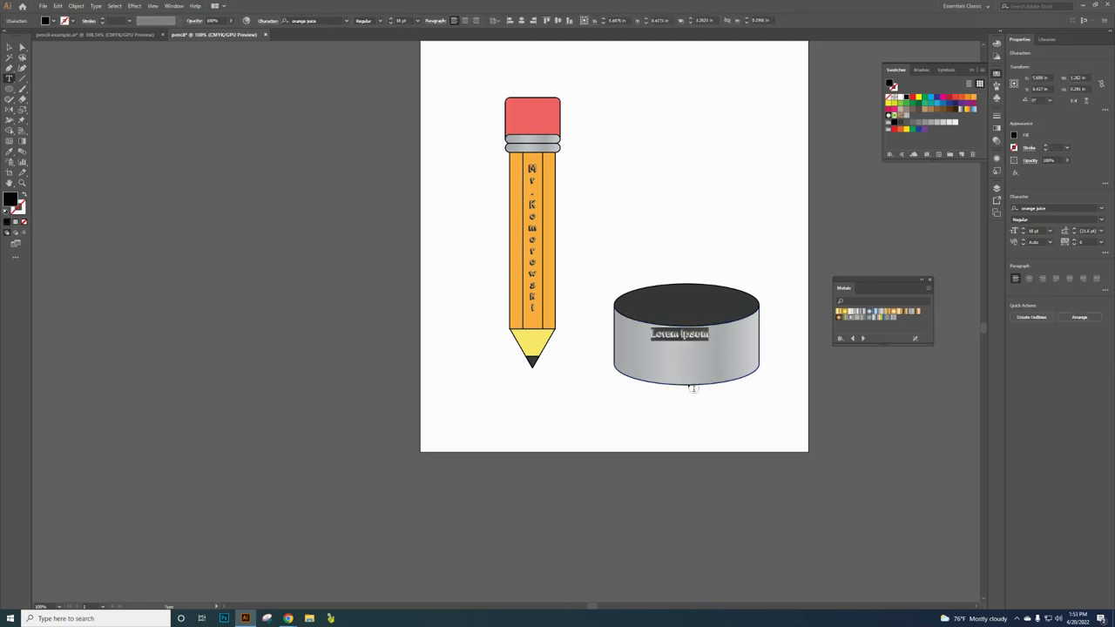
type("Mr. K's ")
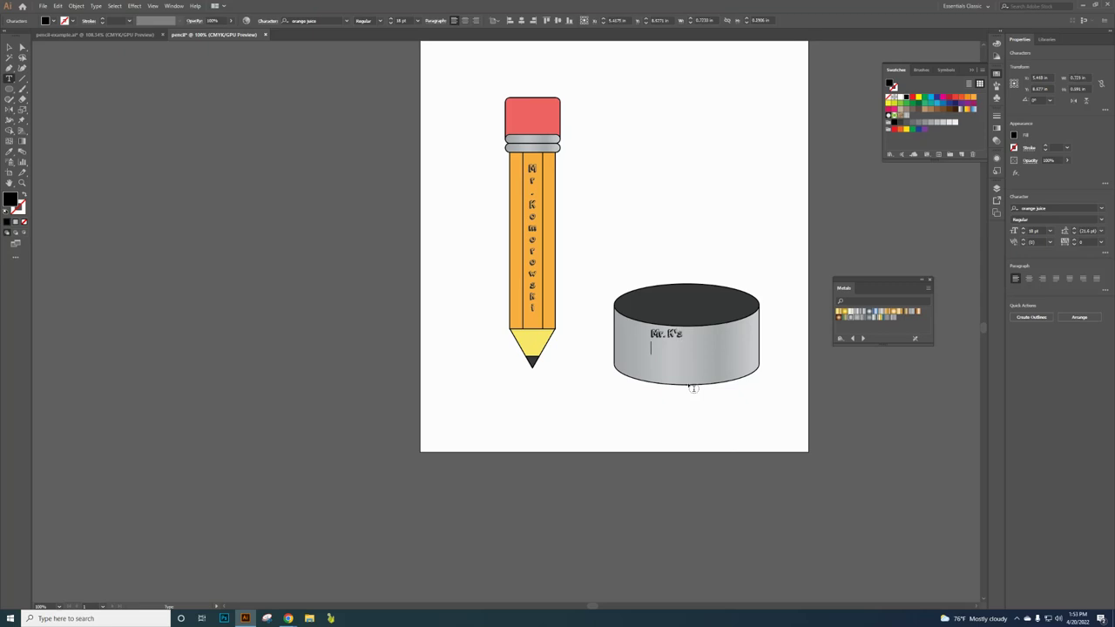
type("Desk")
left_click(9, 47)
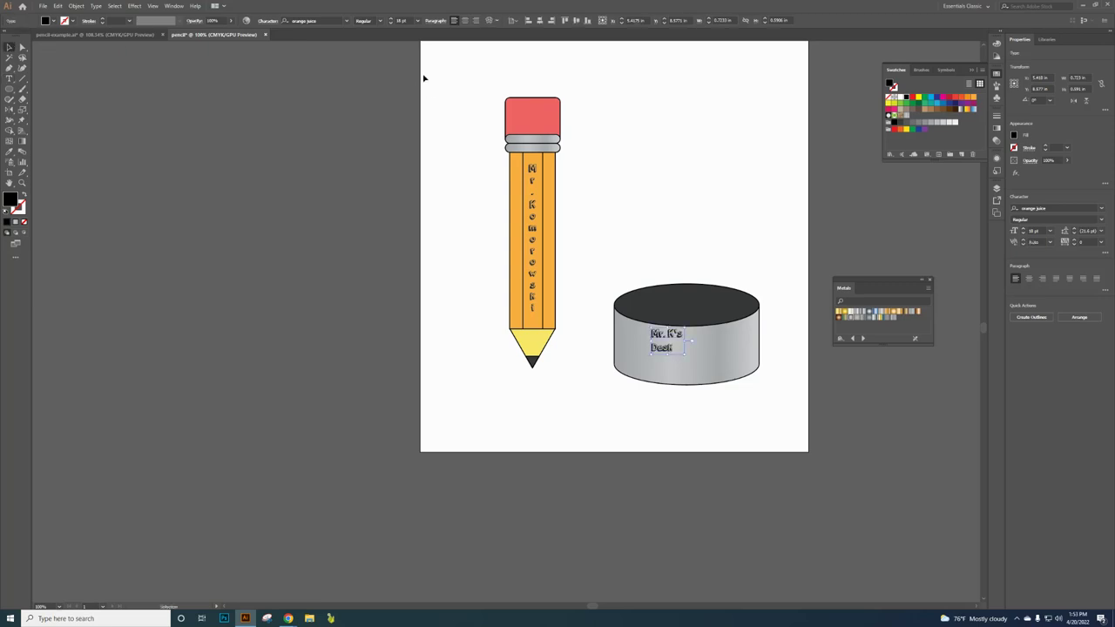
Set the label to 36 pt, centre-align it, and position it in the cup's middle
left_click(419, 21)
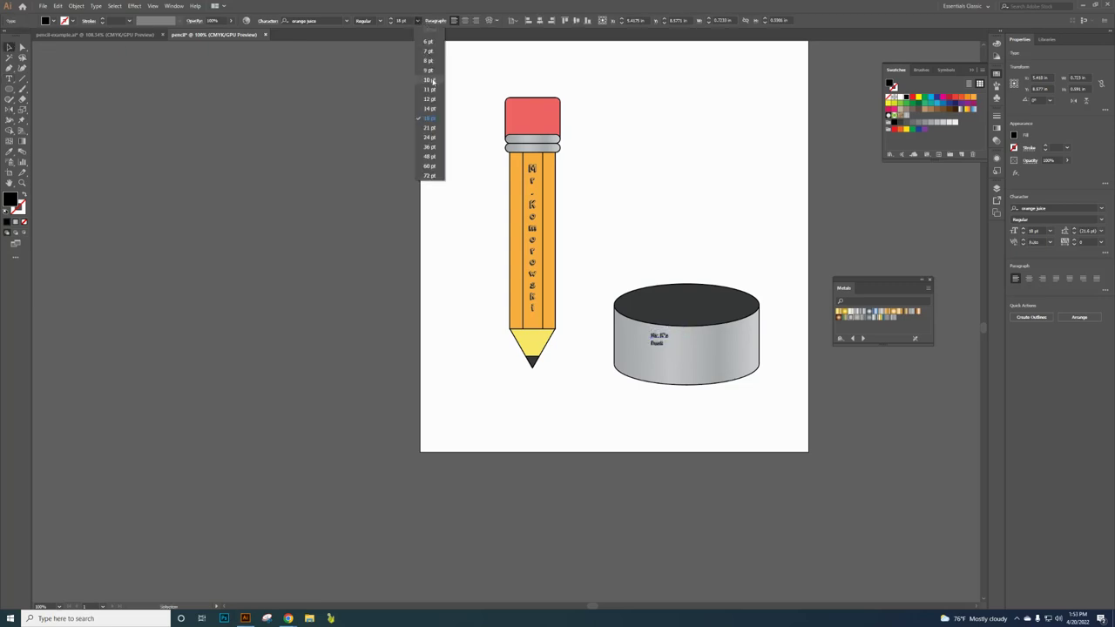
left_click(432, 147)
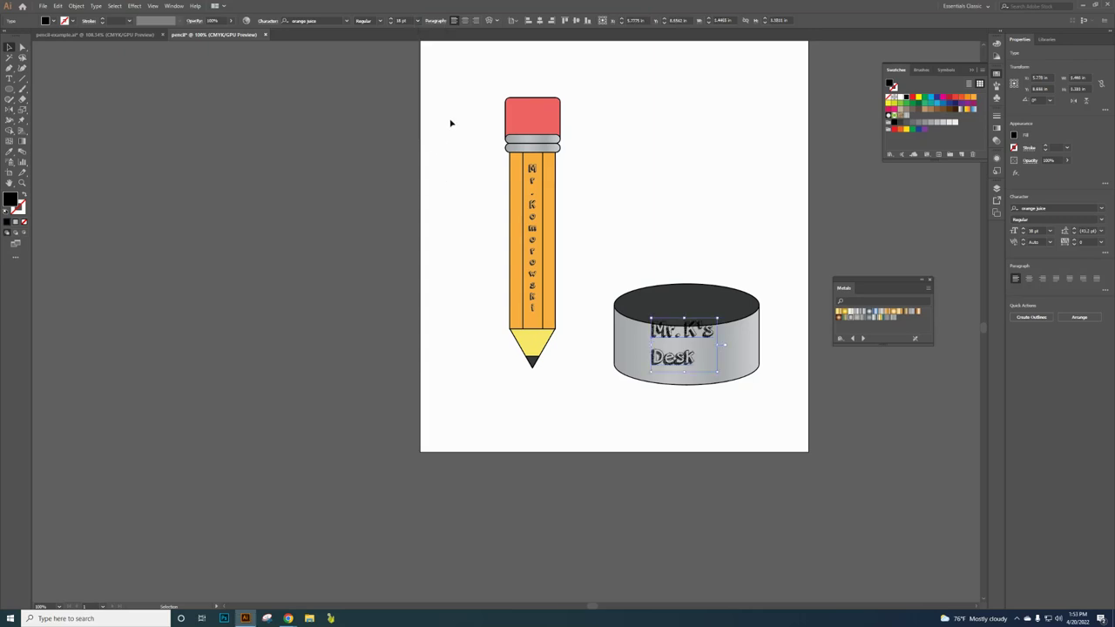
left_click(466, 24)
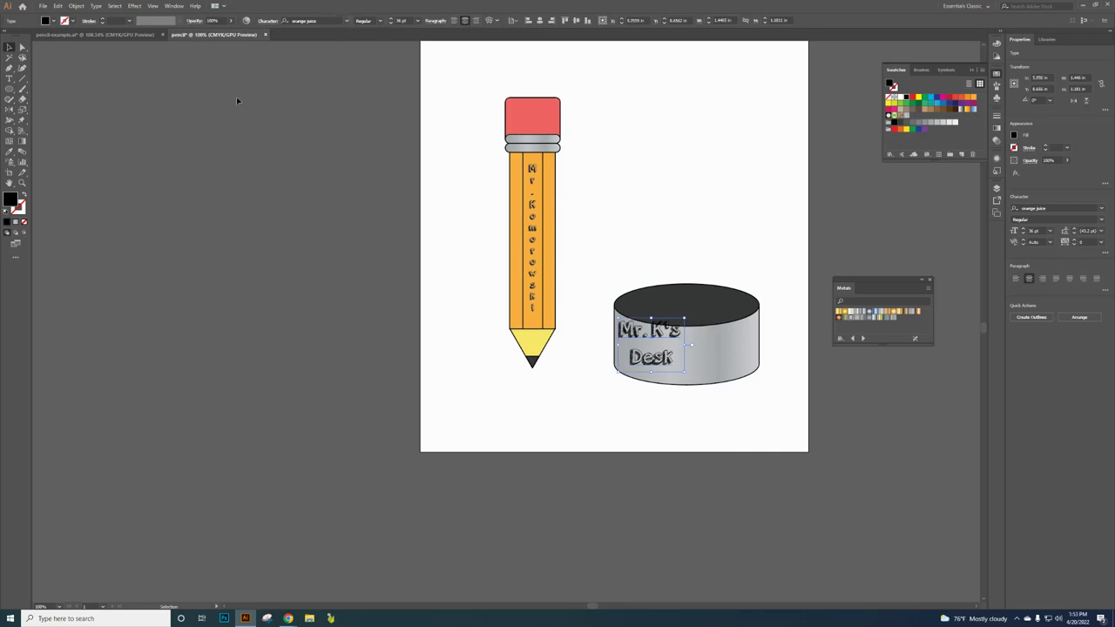
left_click_drag(653, 333, 689, 346)
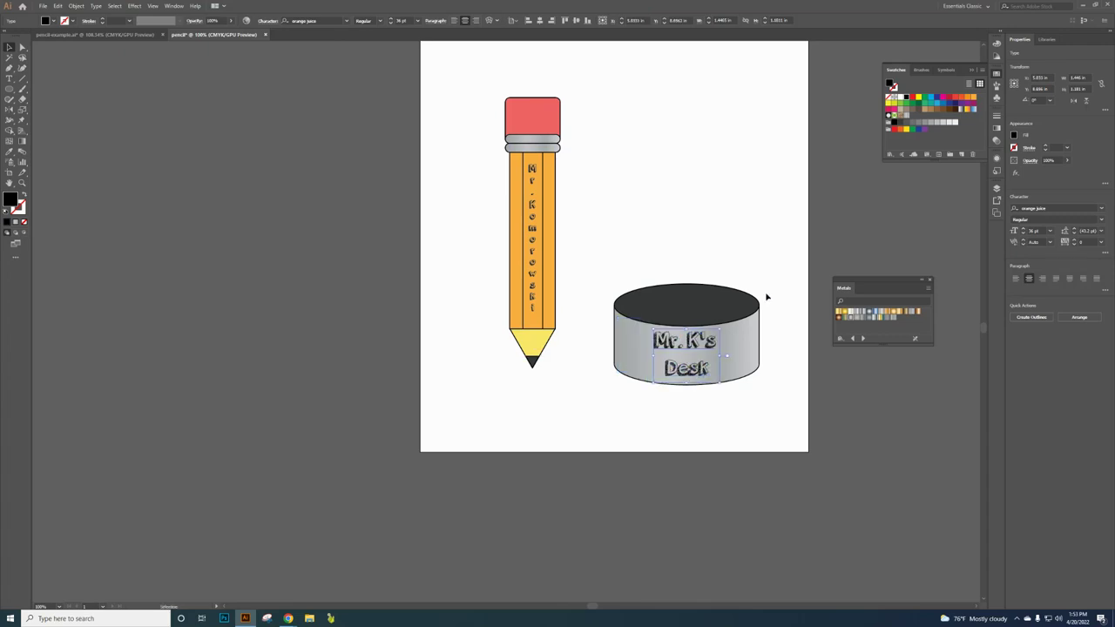
left_click(725, 239)
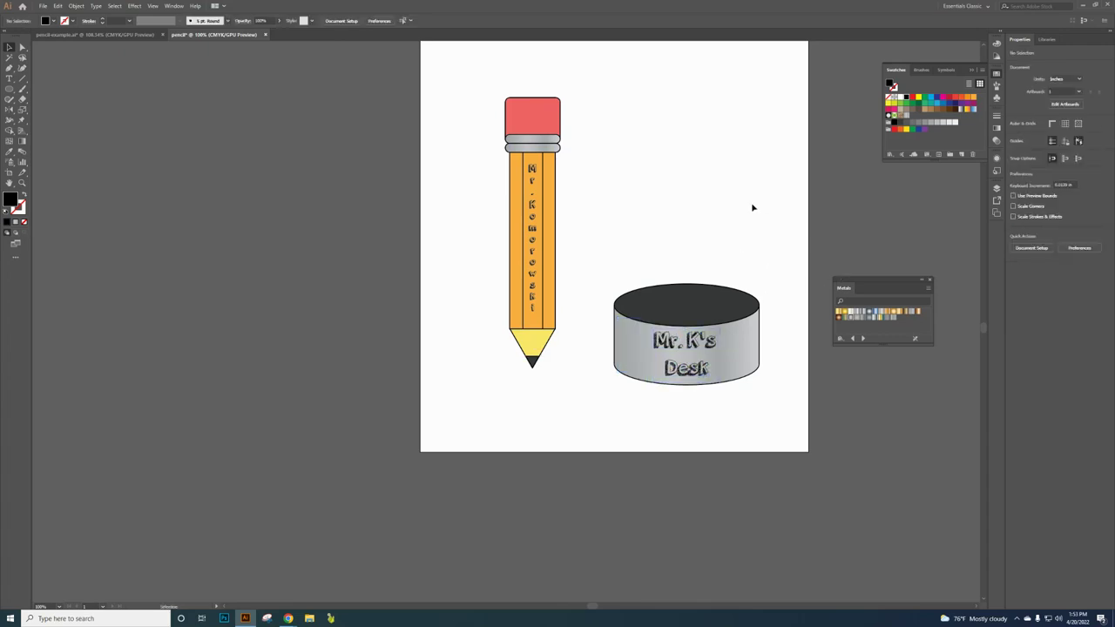
left_click(548, 327)
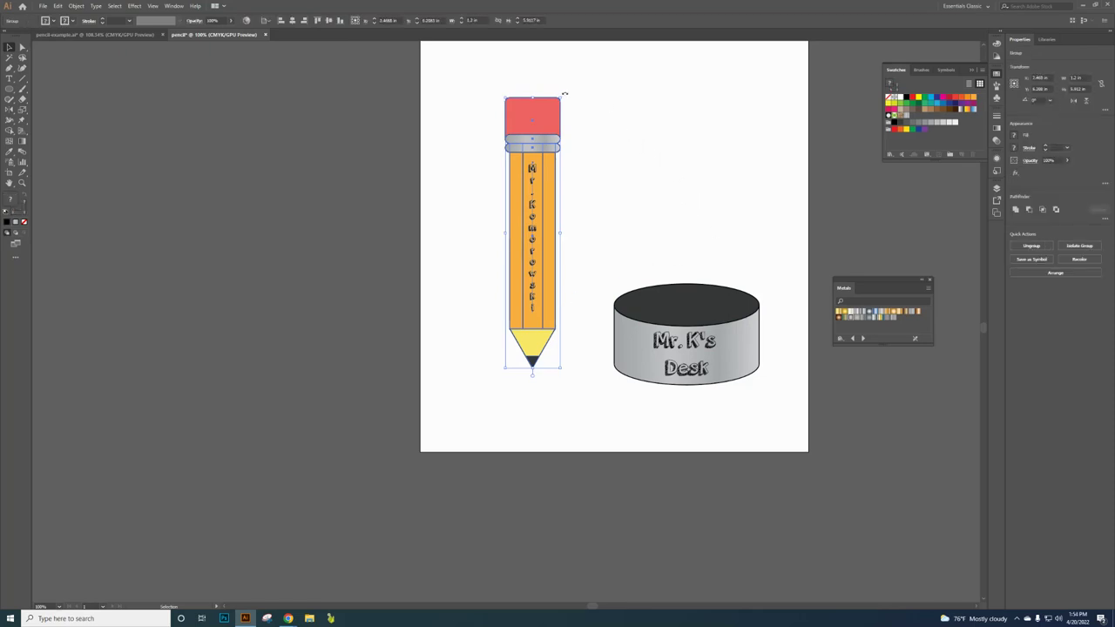
Rotate the pencil clockwise, place it above the cup, and close the Metals library
mouse_move(565, 93)
left_mouse_down()
mouse_move(601, 110)
mouse_move(623, 152)
mouse_move(605, 153)
left_mouse_up()
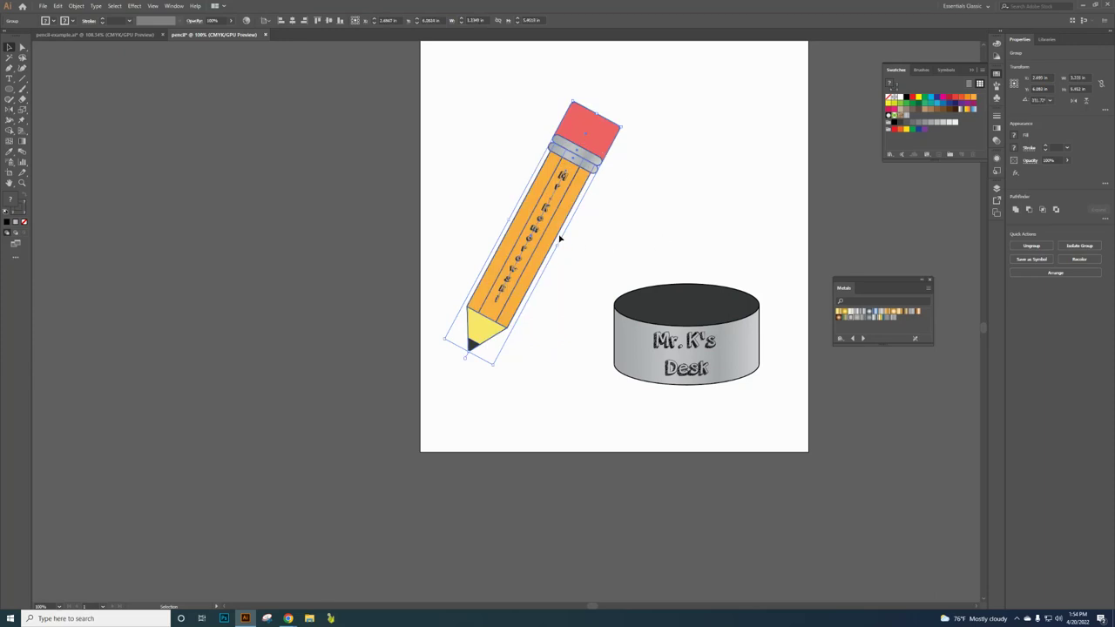
mouse_move(554, 235)
left_mouse_down()
mouse_move(673, 232)
mouse_move(620, 228)
mouse_move(724, 248)
left_mouse_up()
left_click(567, 160)
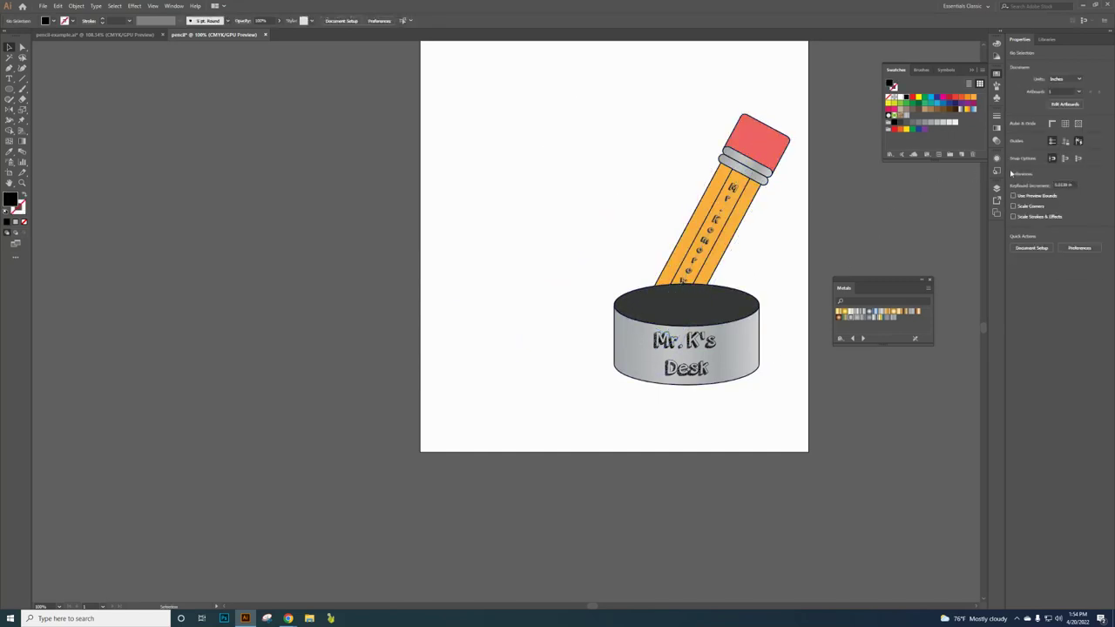
left_click(929, 281)
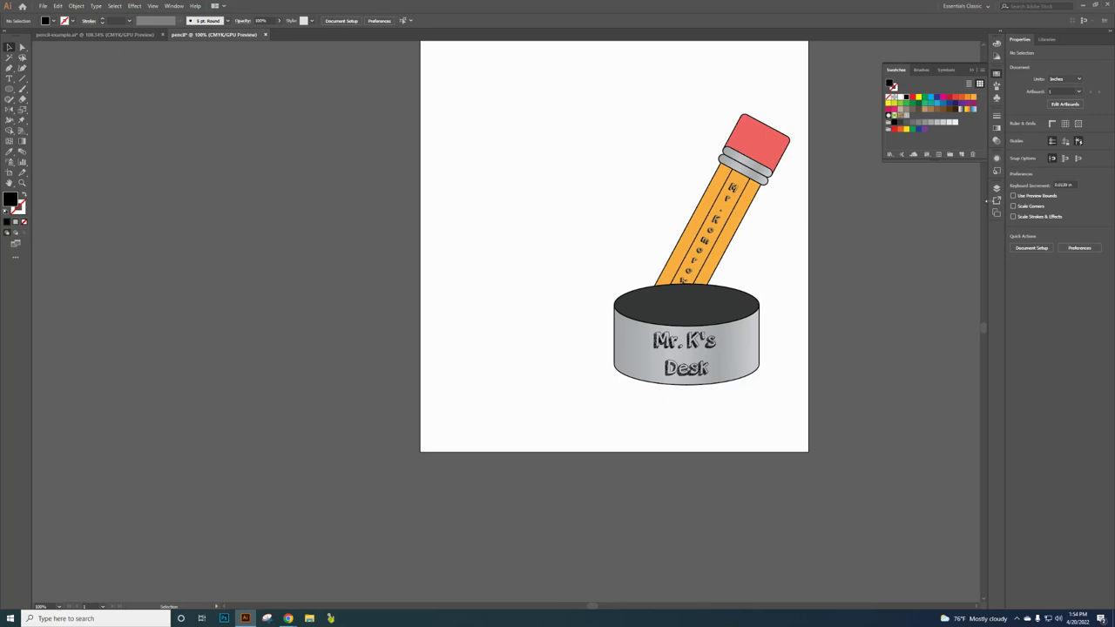
Stack the pencil group above the cup's top path and lower the pencil into the cup
left_click(997, 191)
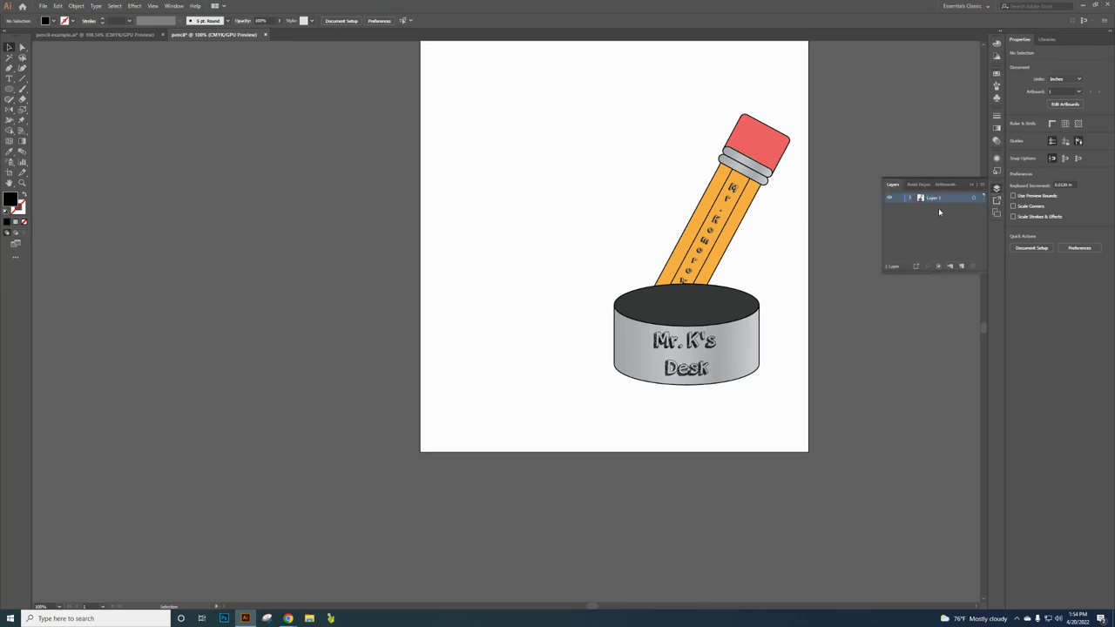
left_click(912, 198)
left_click(949, 236)
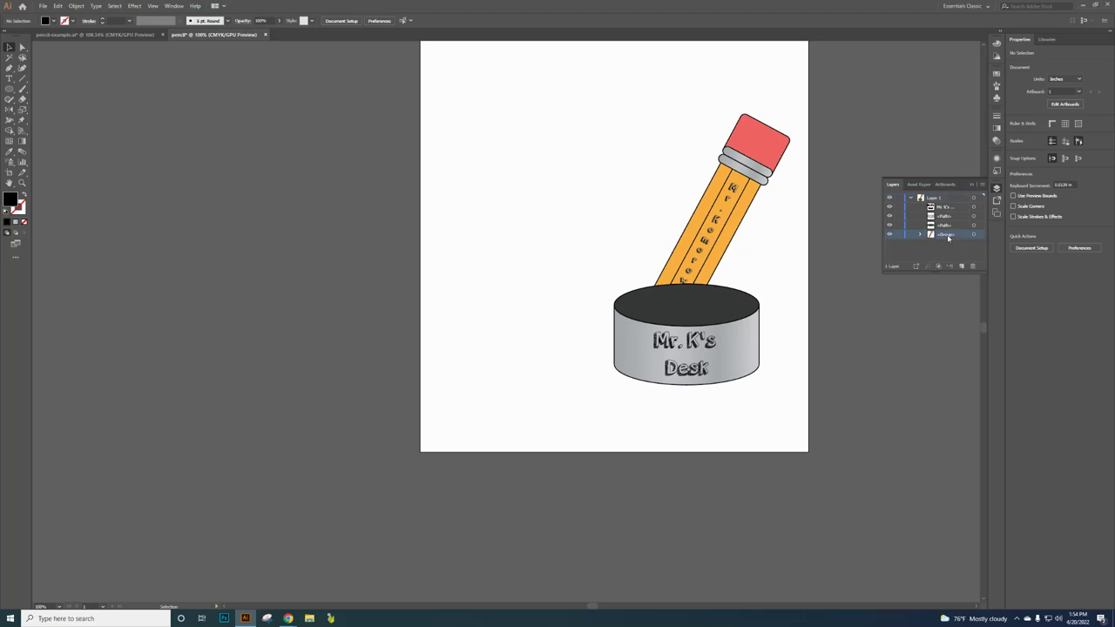
left_click(946, 225, "shift")
left_click_drag(947, 224, 946, 240)
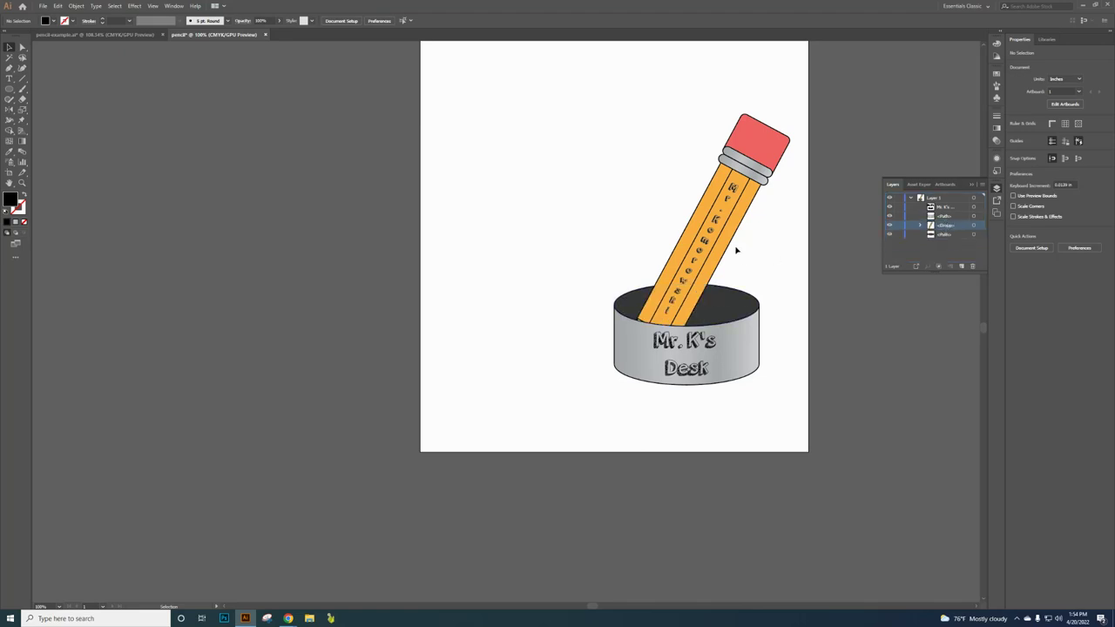
left_click_drag(729, 247, 761, 261)
left_click(800, 287)
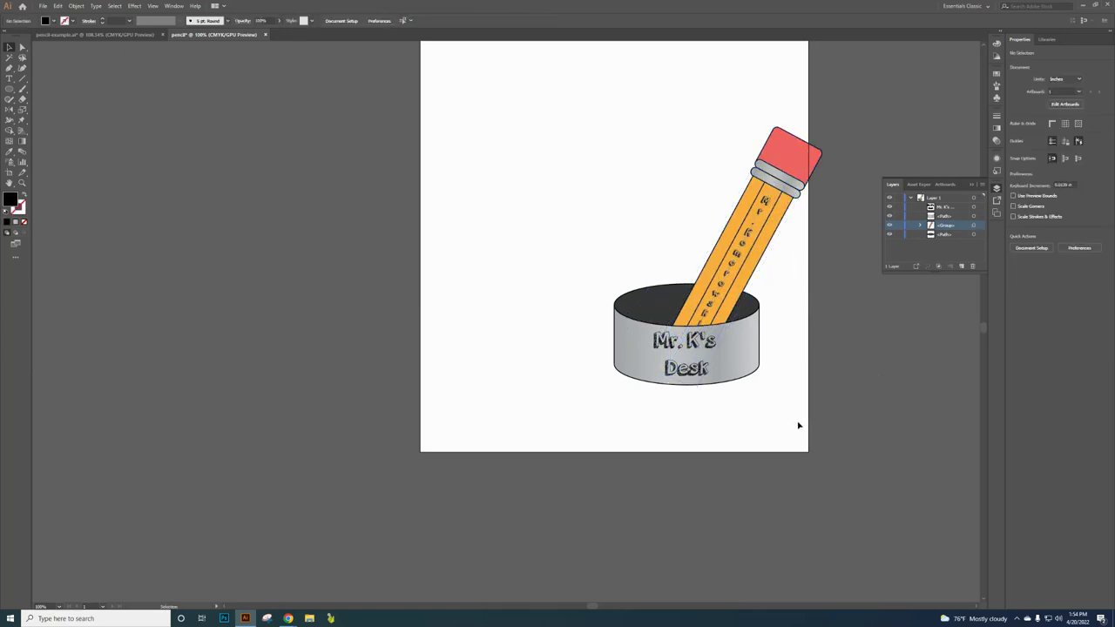
Select the pencil and cup together and move them up and to the left
mouse_move(794, 413)
left_mouse_down()
mouse_move(578, 301)
mouse_move(580, 165)
mouse_move(562, 145)
left_mouse_up()
mouse_move(716, 258)
left_mouse_down()
mouse_move(614, 206)
mouse_move(624, 218)
left_mouse_up()
left_click(786, 349)
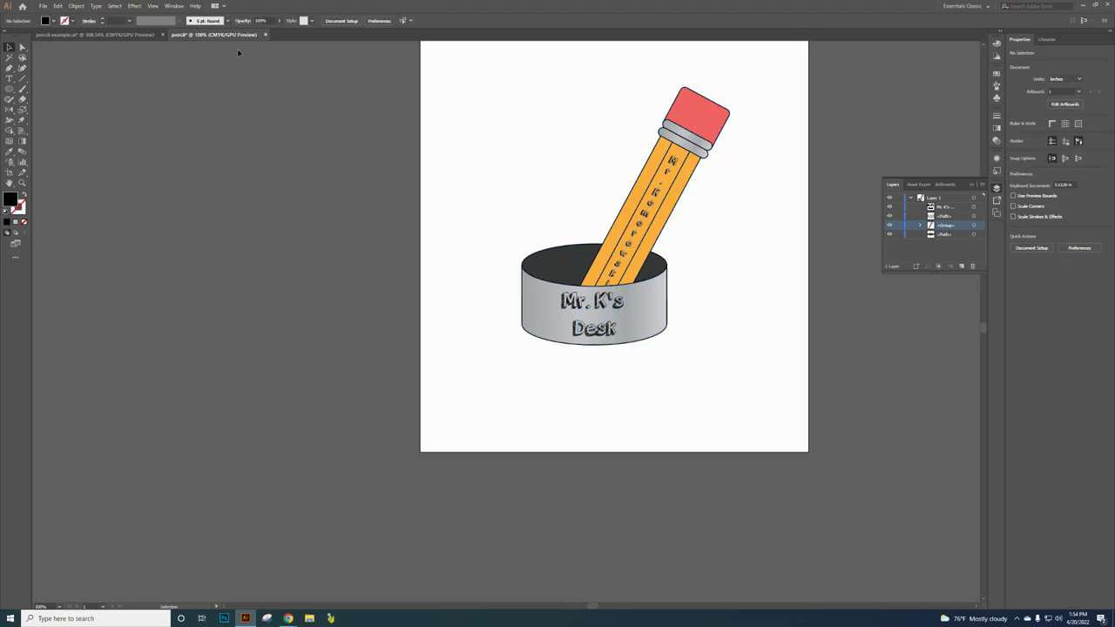
left_click(152, 6)
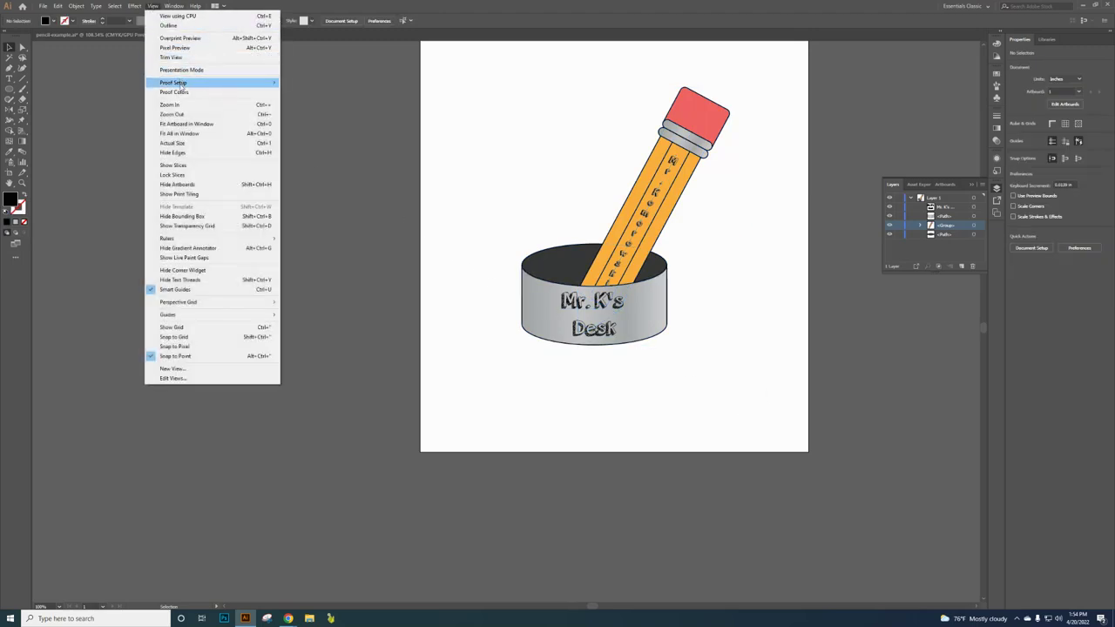
Fit the artboard in the window, then save it as pencil.ai in Downloads with default Illustrator options
left_click(193, 133)
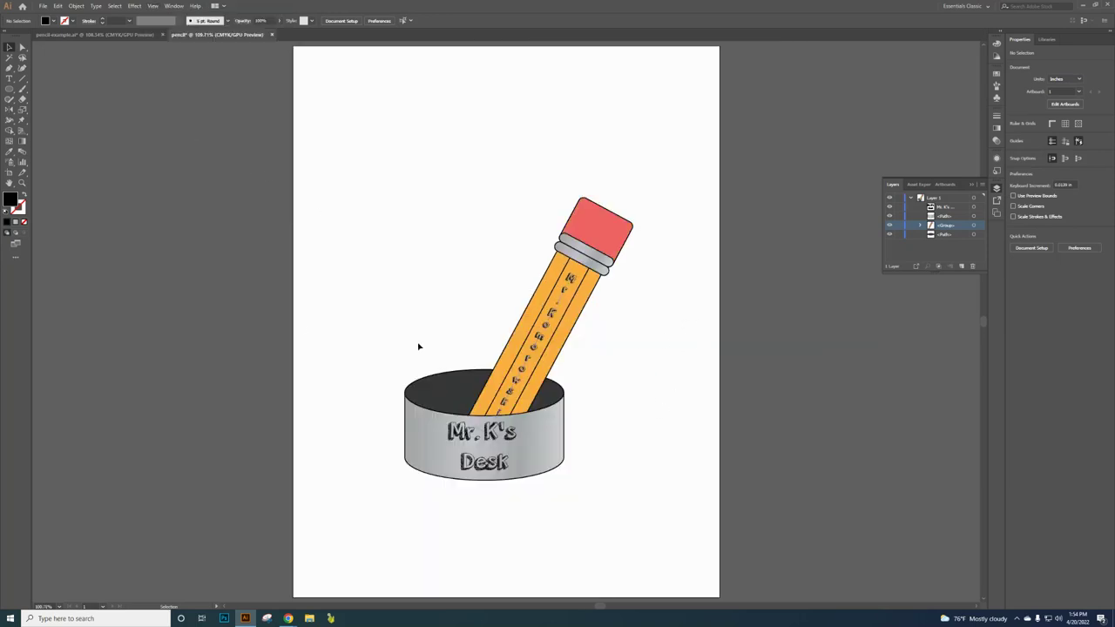
left_click(42, 6)
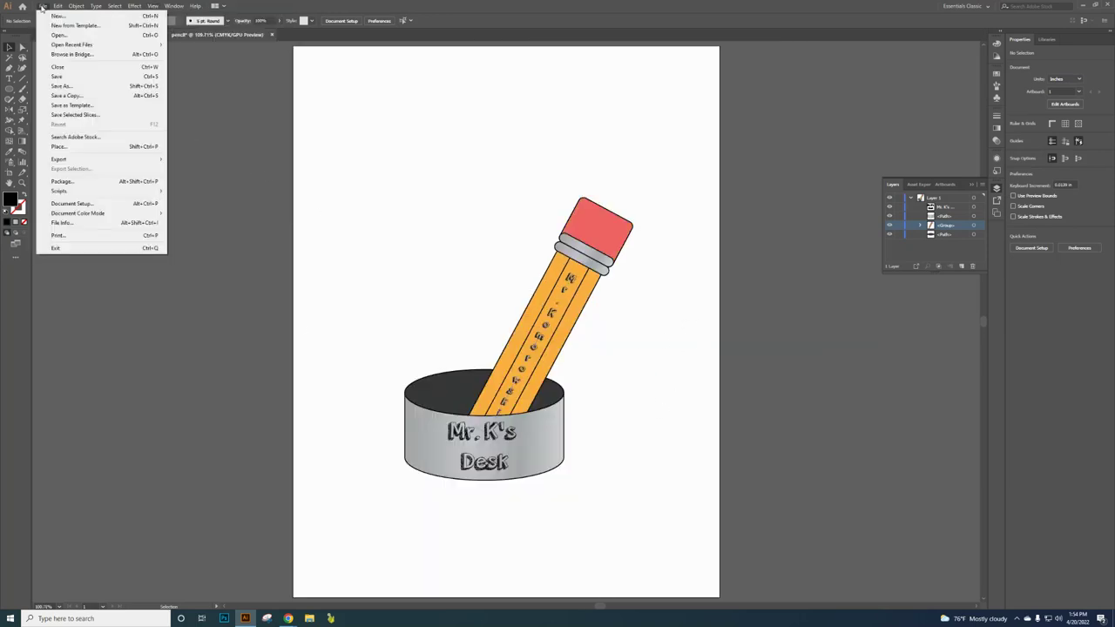
left_click(65, 86)
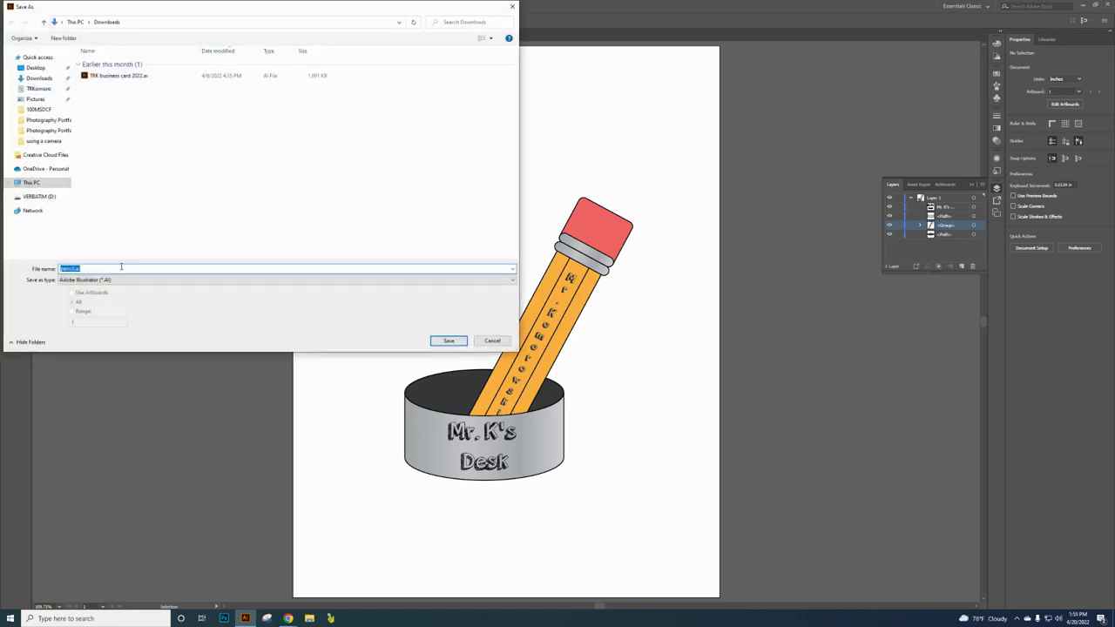
left_click(39, 78)
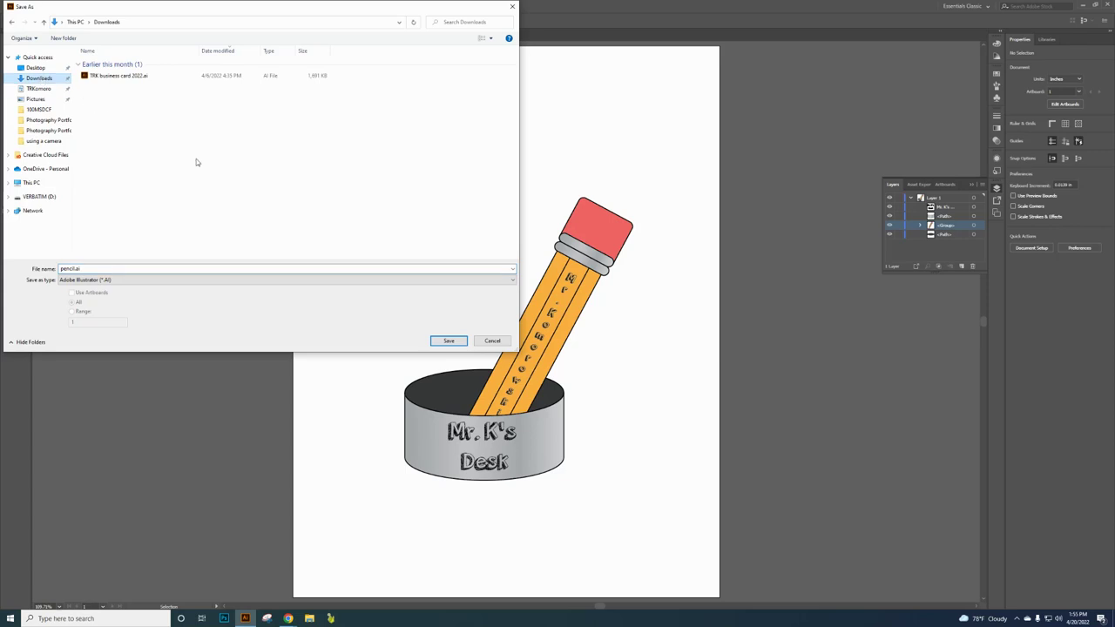
left_click(82, 268)
left_click(448, 342)
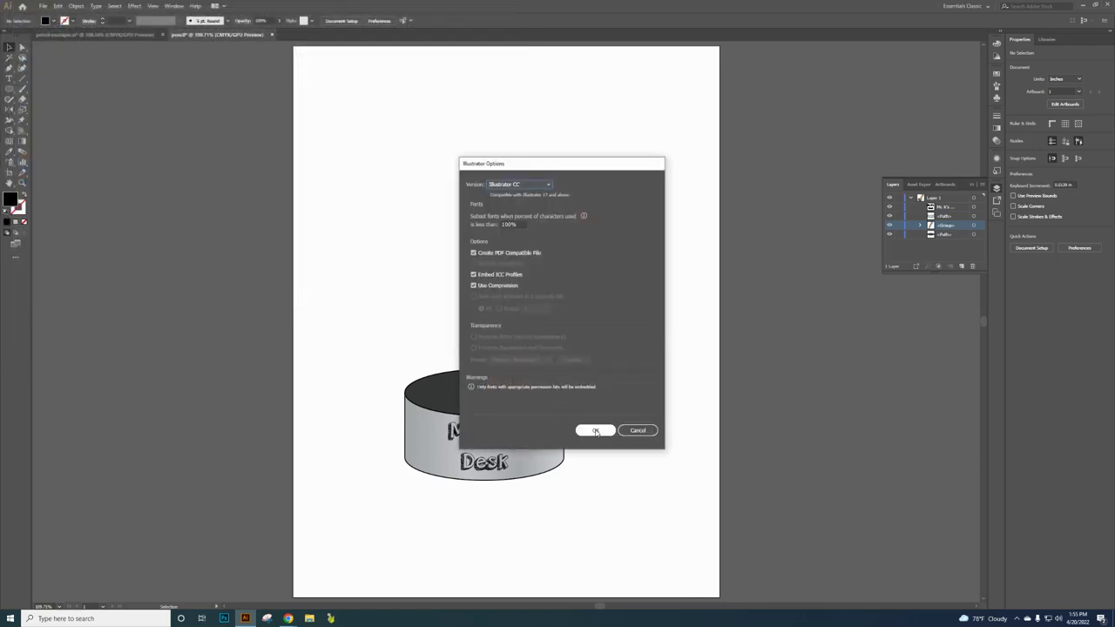
left_click(595, 430)
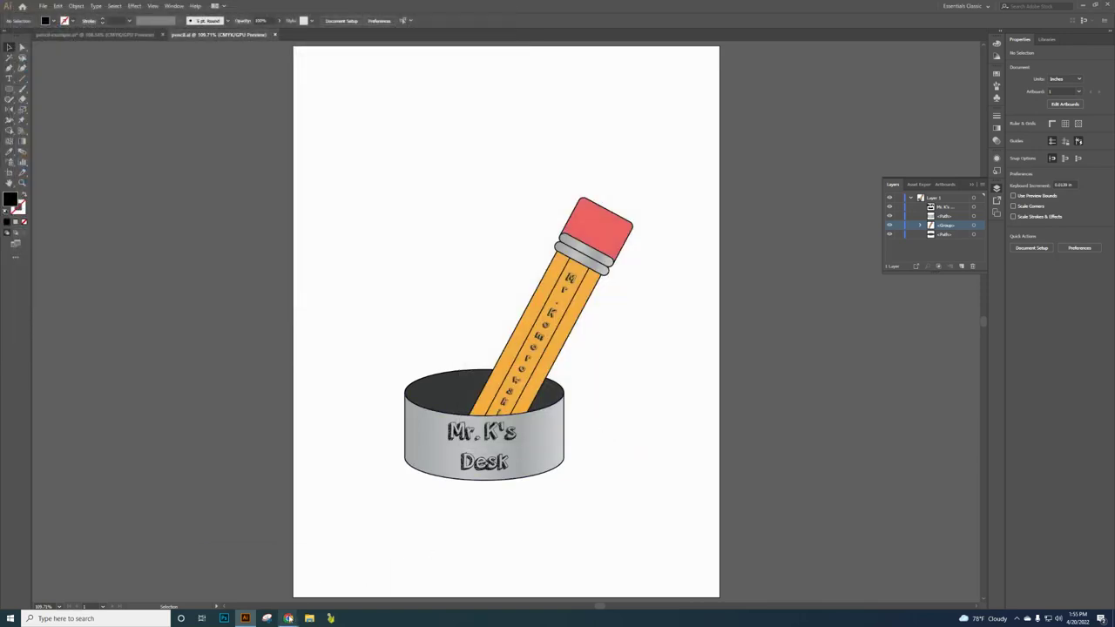
mouse_move(289, 617)
left_click(226, 583)
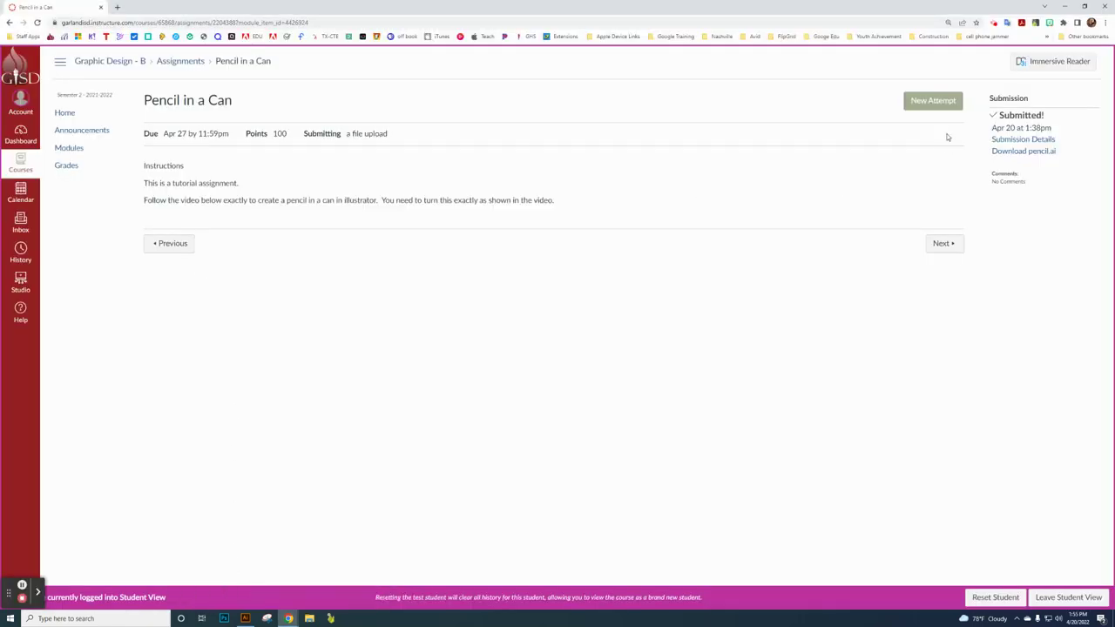
Start a new attempt, attach pencil.ai from Downloads, and submit the Pencil in a Can assignment
left_click(932, 103)
left_click(174, 272)
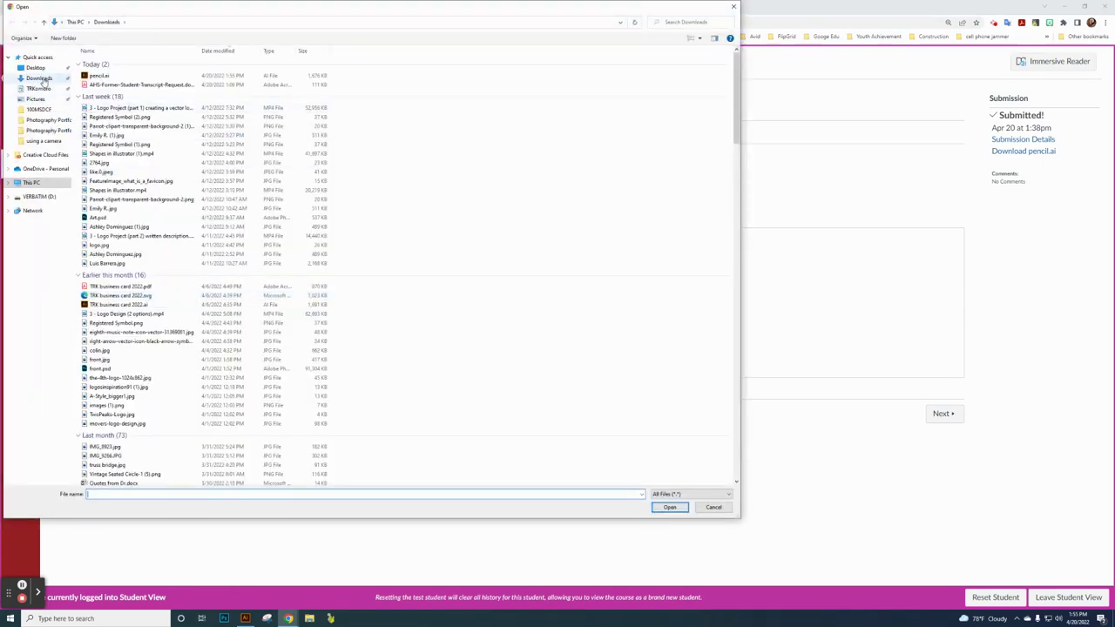
left_click(40, 80)
left_click(100, 75)
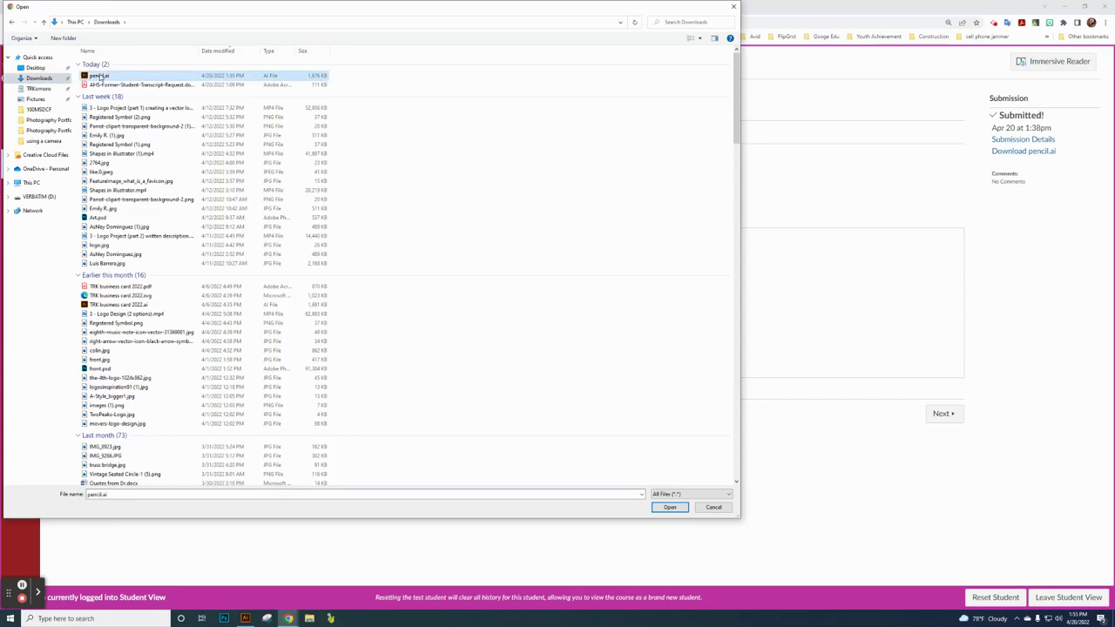
left_click(672, 507)
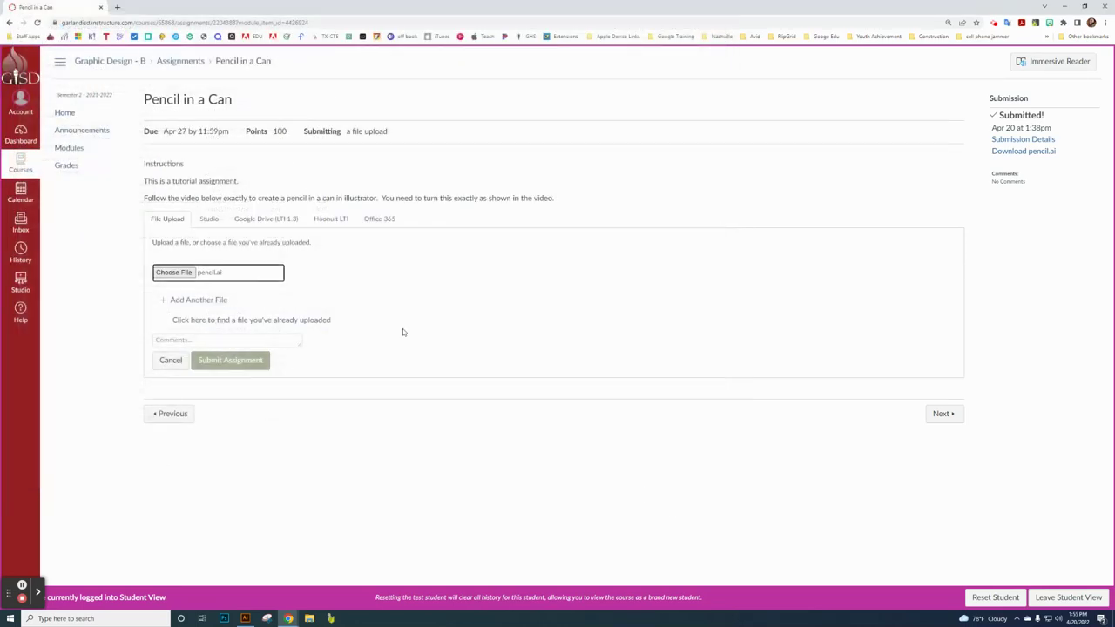
left_click(243, 360)
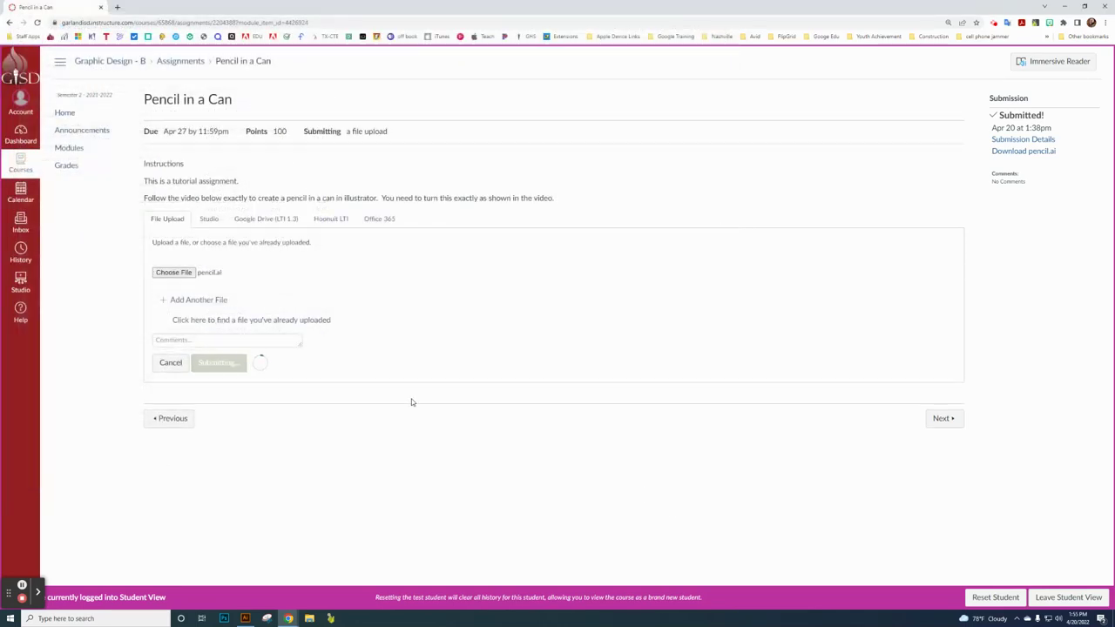